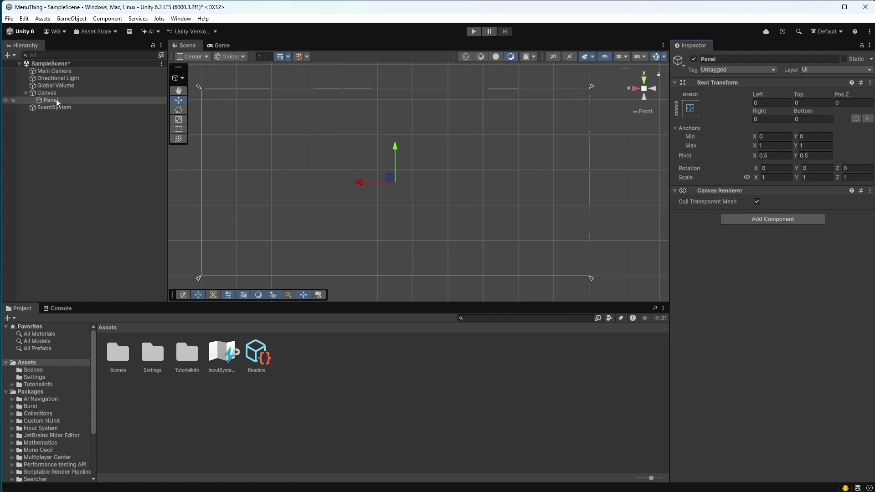
# Add a UI Image as a child of the Panel and name it Bar.
pyautogui.click(54, 141)
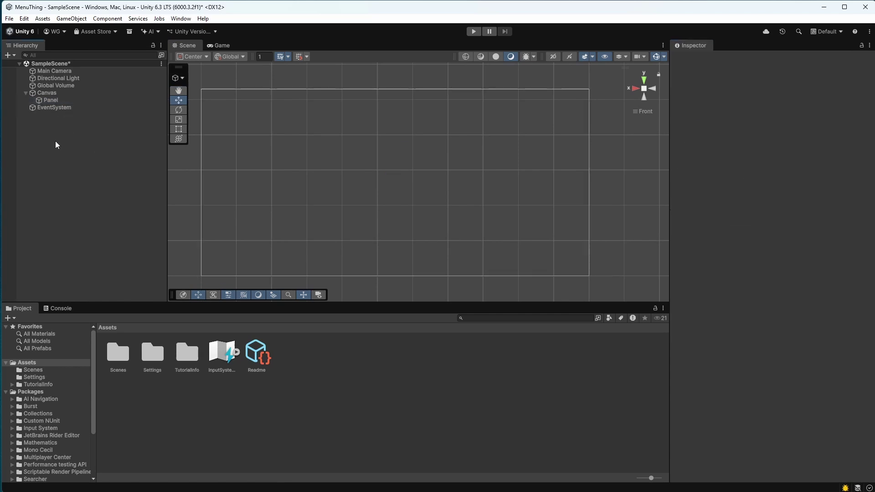
pyautogui.click(58, 101)
pyautogui.rightClick(58, 101)
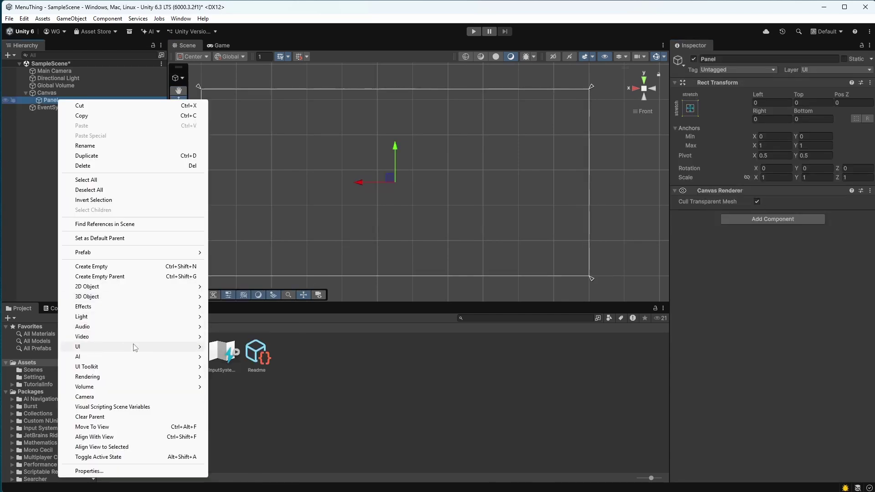
pyautogui.moveTo(133, 346)
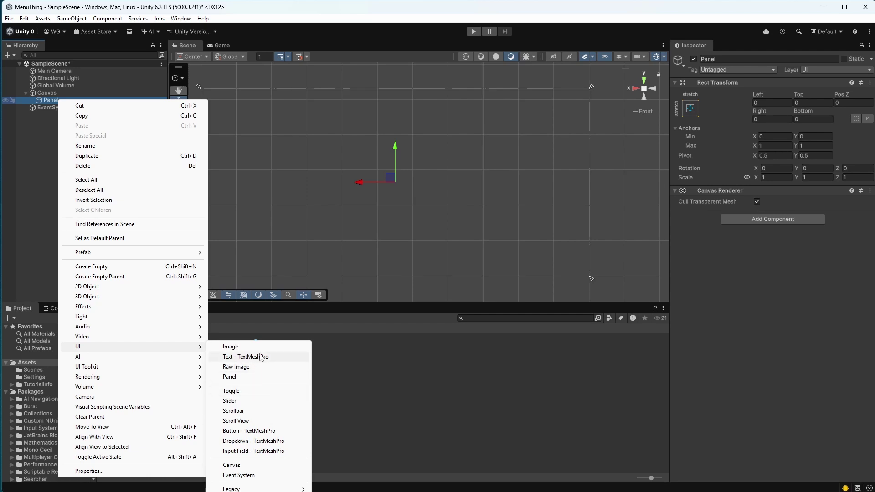
pyautogui.click(259, 347)
pyautogui.click(731, 58)
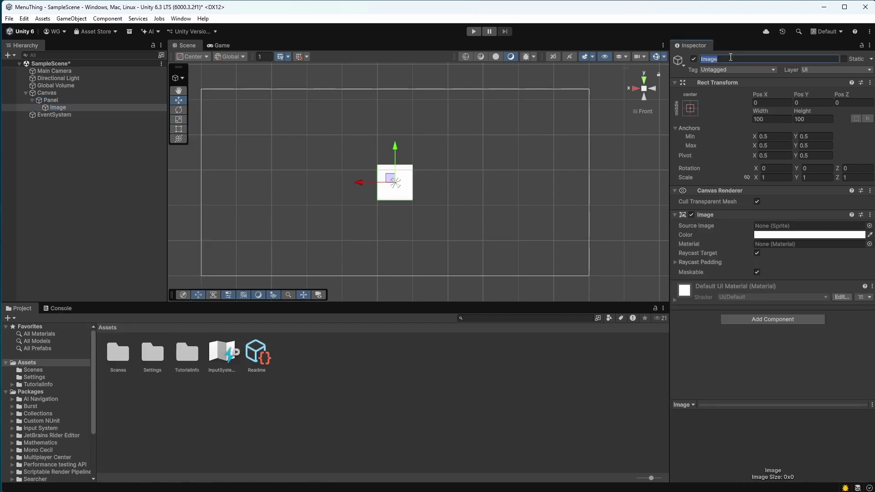
pyautogui.click(68, 123)
# Duplicate the Bar image and rename the copy Selection.
pyautogui.click(58, 108)
pyautogui.hotkey('ctrl', 'd')
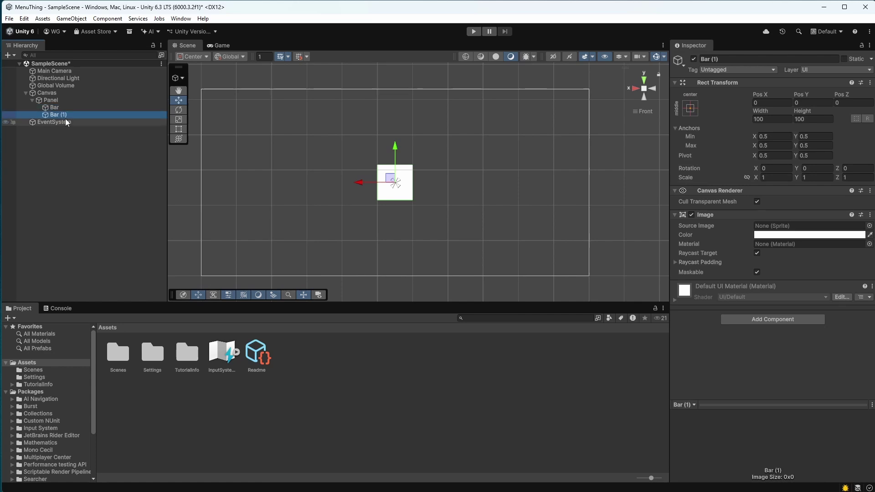
pyautogui.click(73, 116)
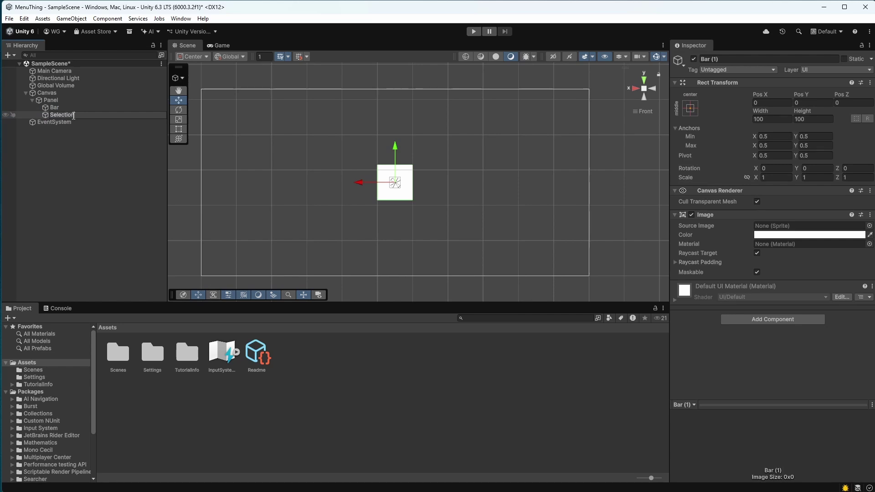
pyautogui.press('Return')
pyautogui.click(92, 153)
# Set the Bar image's width to 600 and its height to 100.
pyautogui.click(84, 117)
pyautogui.click(82, 109)
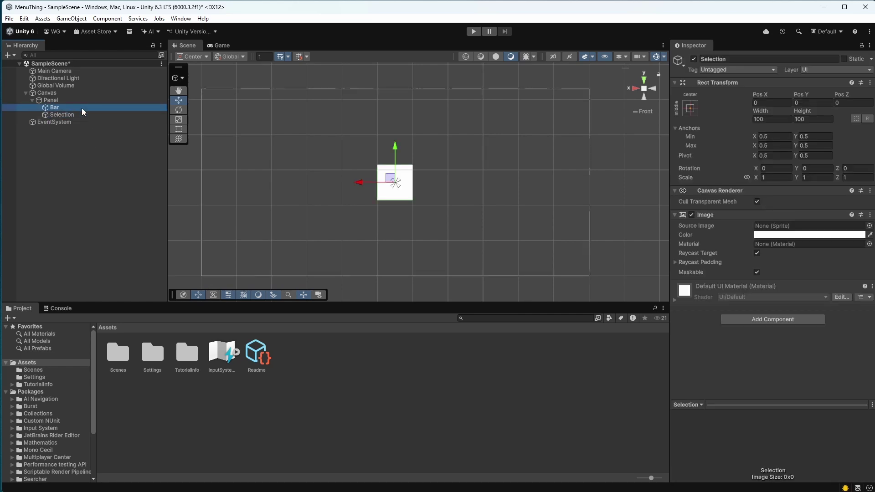
pyautogui.click(782, 119)
pyautogui.write('600')
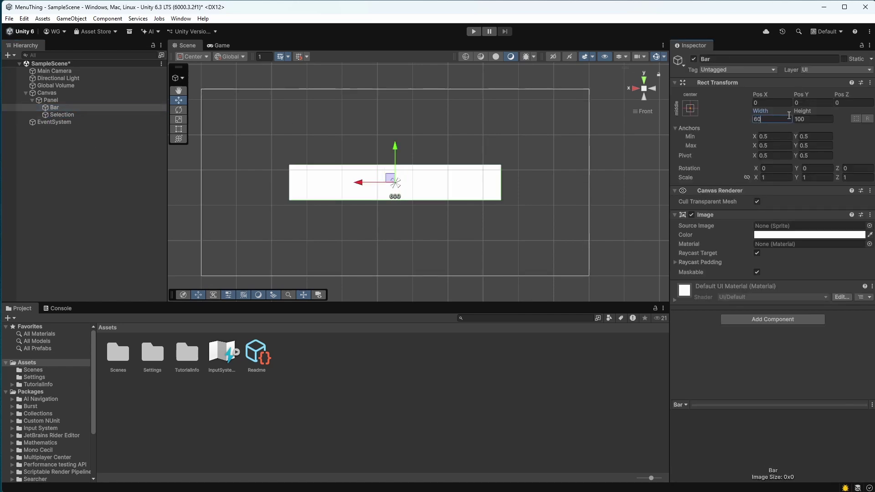
pyautogui.write('100')
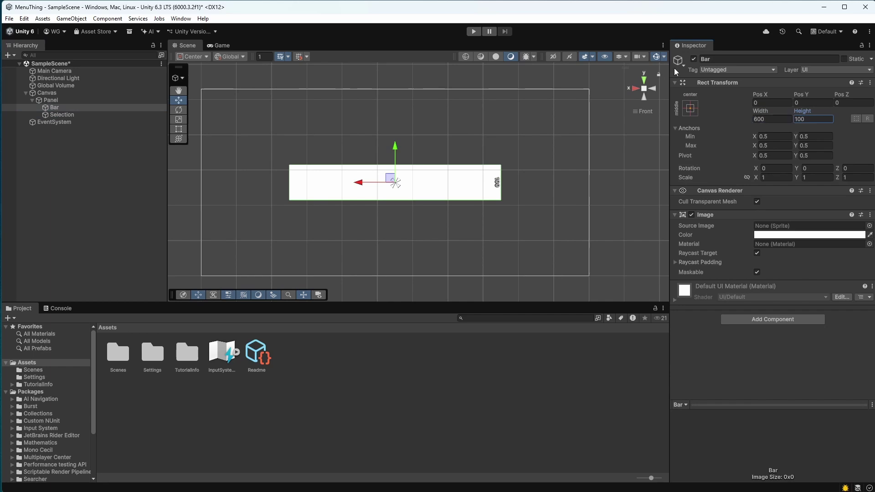
# Change the Main Camera's background from skybox to a solid grey color and show the result in the Game view.
pyautogui.click(222, 46)
pyautogui.click(283, 55)
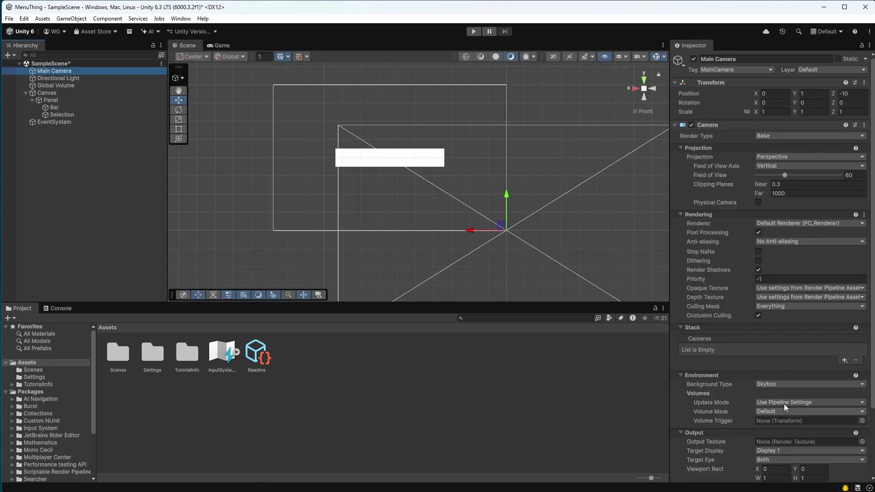
pyautogui.click(772, 386)
pyautogui.click(786, 404)
pyautogui.click(804, 394)
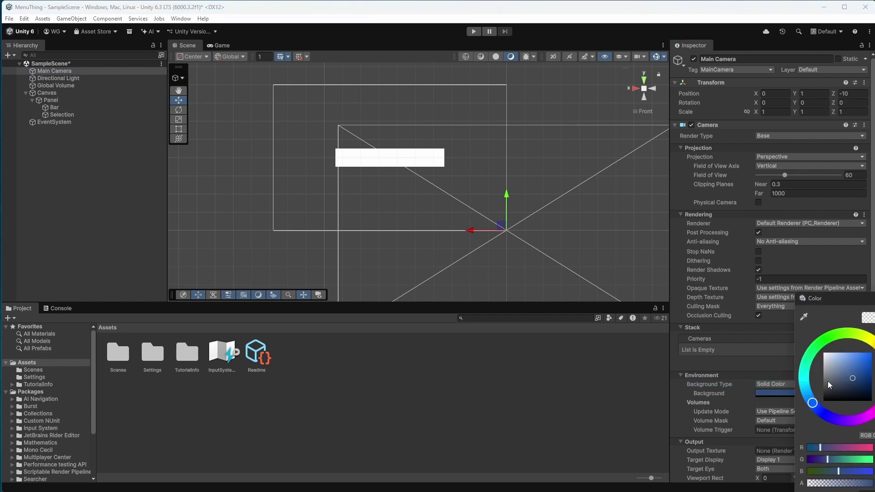
pyautogui.moveTo(861, 373)
pyautogui.mouseDown()
pyautogui.moveTo(871, 374)
pyautogui.moveTo(828, 372)
pyautogui.mouseUp()
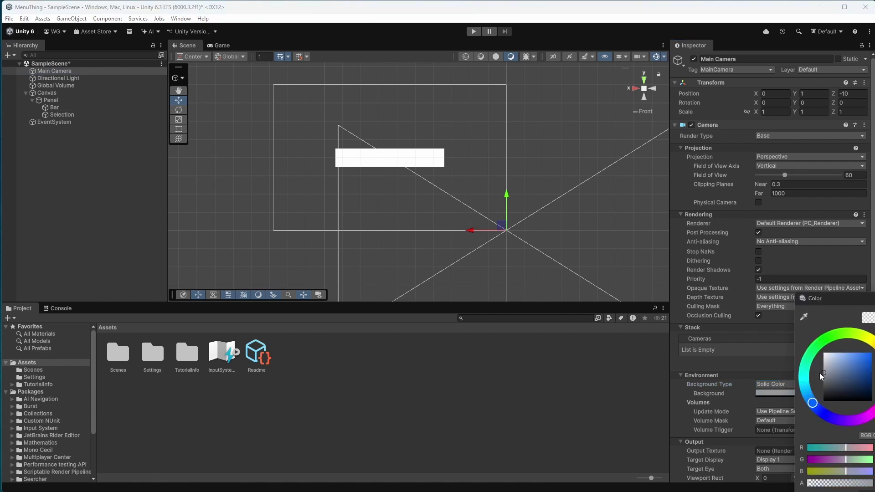
pyautogui.click(223, 46)
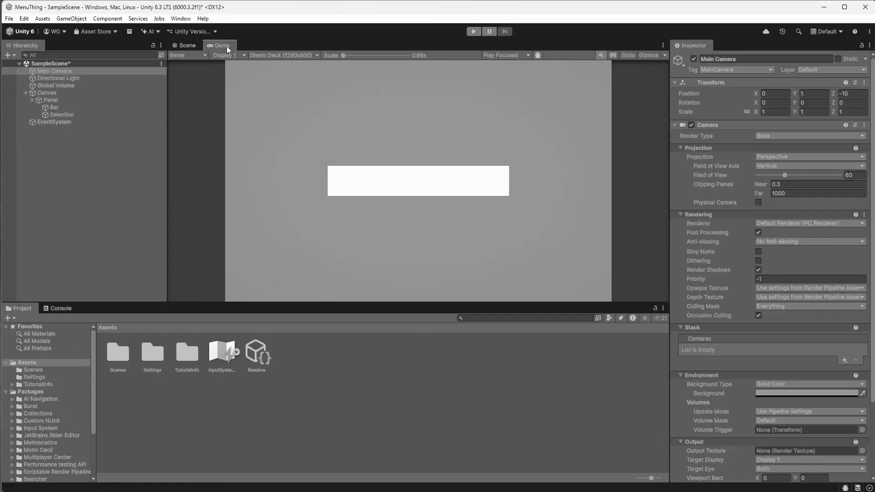
# Set the Bar image's color to black (000000).
pyautogui.click(64, 107)
pyautogui.click(70, 114)
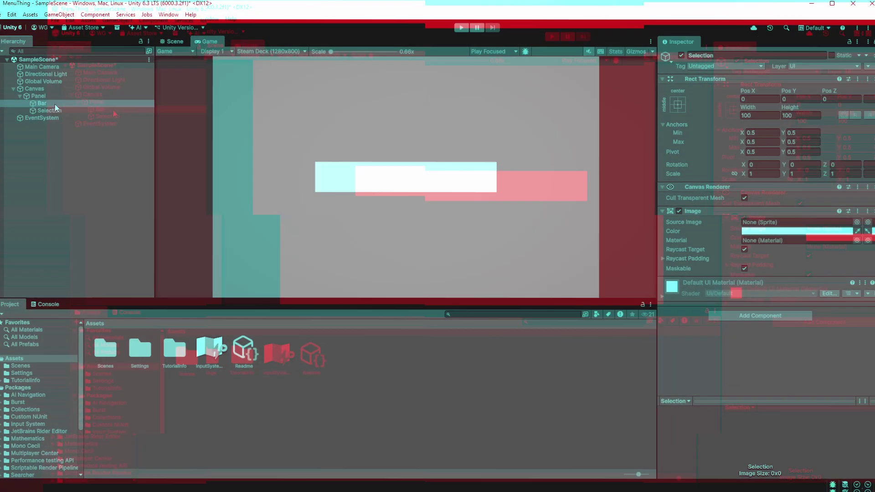
pyautogui.click(49, 97)
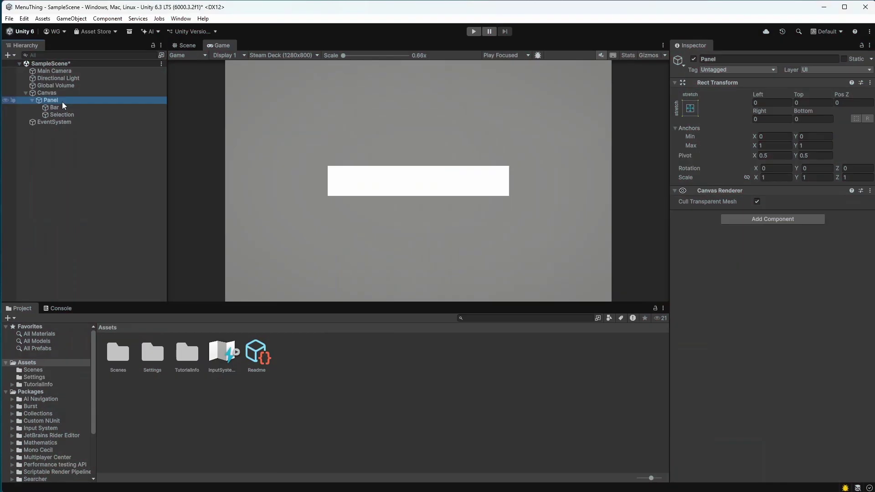
pyautogui.click(52, 104)
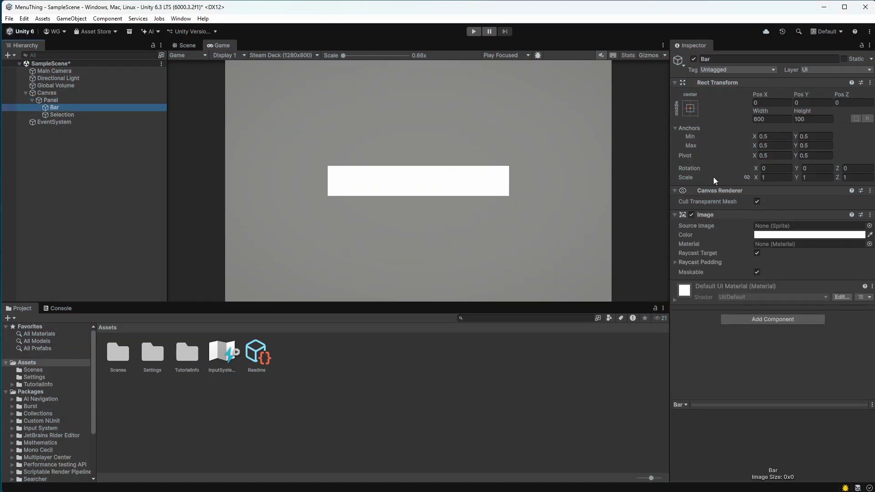
pyautogui.click(787, 236)
pyautogui.click(816, 306)
pyautogui.moveTo(817, 310); pyautogui.dragTo(793, 346)
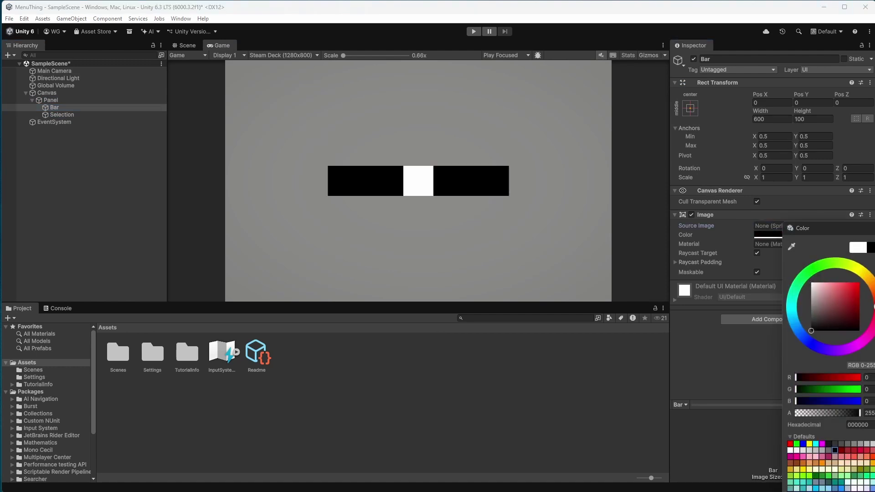
# Recolor the Selection image grey, sampling the background color of the Game view.
pyautogui.click(90, 114)
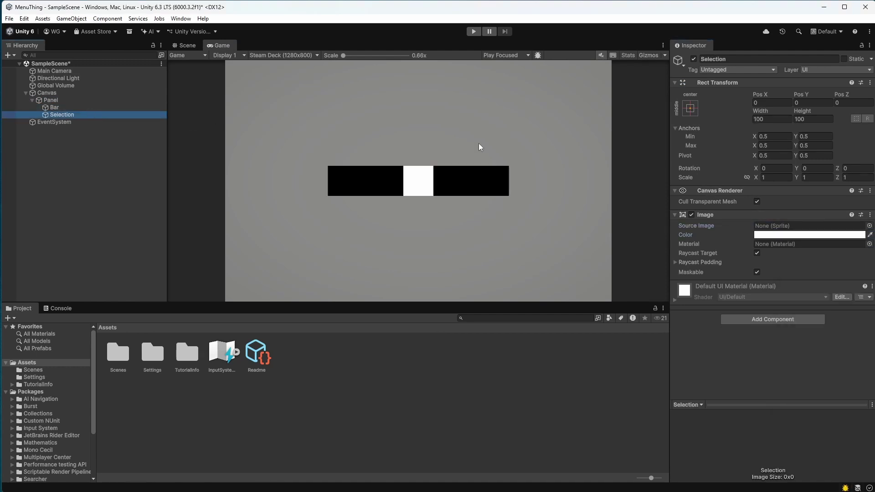
pyautogui.click(760, 239)
pyautogui.click(824, 330)
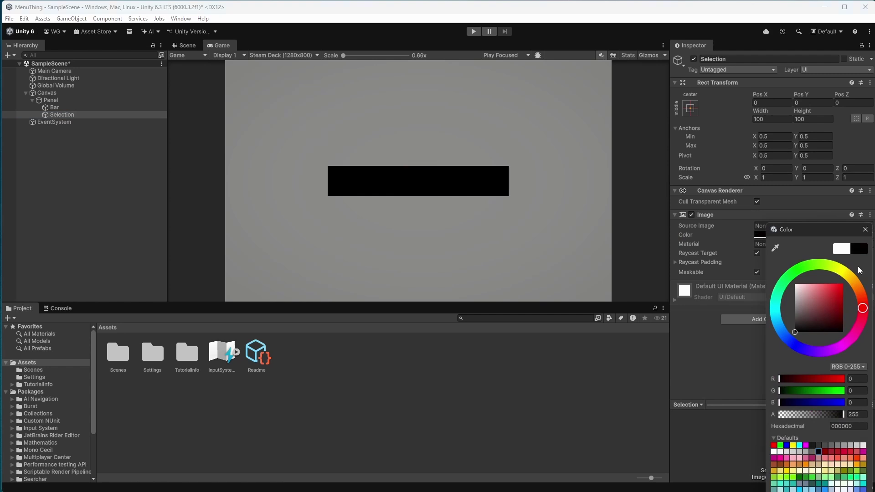
pyautogui.moveTo(797, 288); pyautogui.dragTo(789, 306)
pyautogui.click(866, 230)
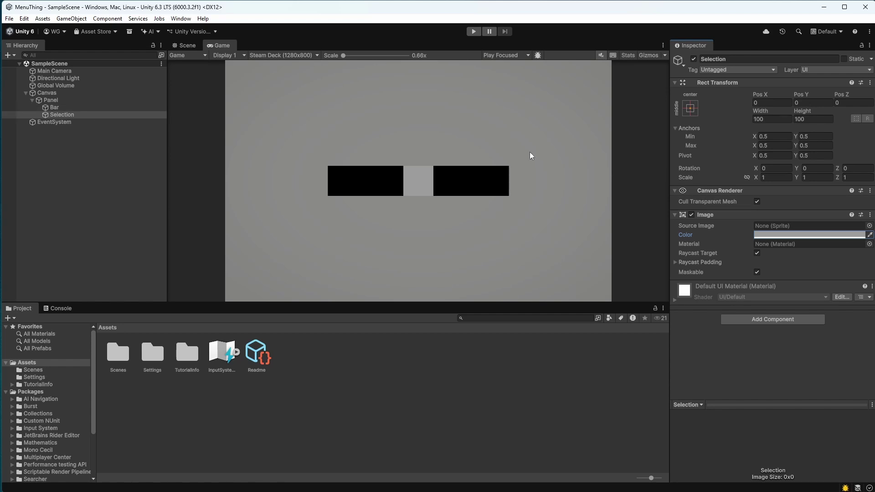
pyautogui.click(870, 234)
# Try sliding the Selection image along the Bar to an X position of about -112, and undo the move.
pyautogui.moveTo(761, 94); pyautogui.dragTo(787, 243)
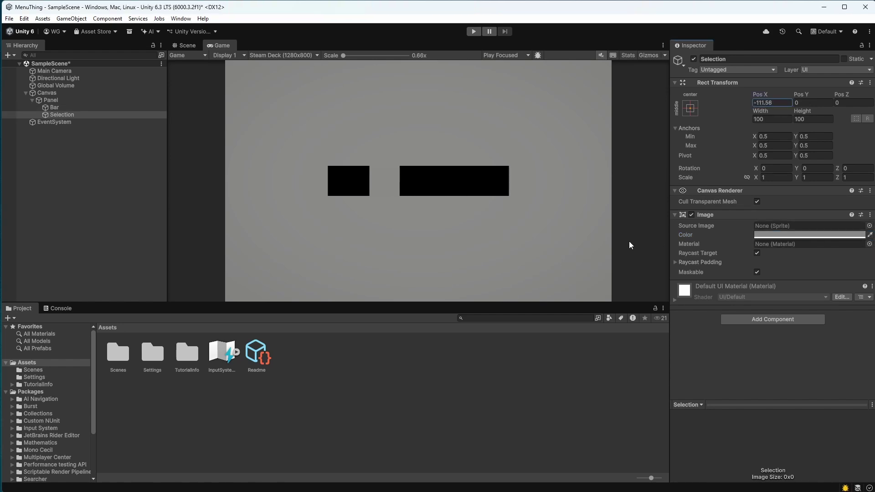
pyautogui.hotkey('ctrl', 'z')
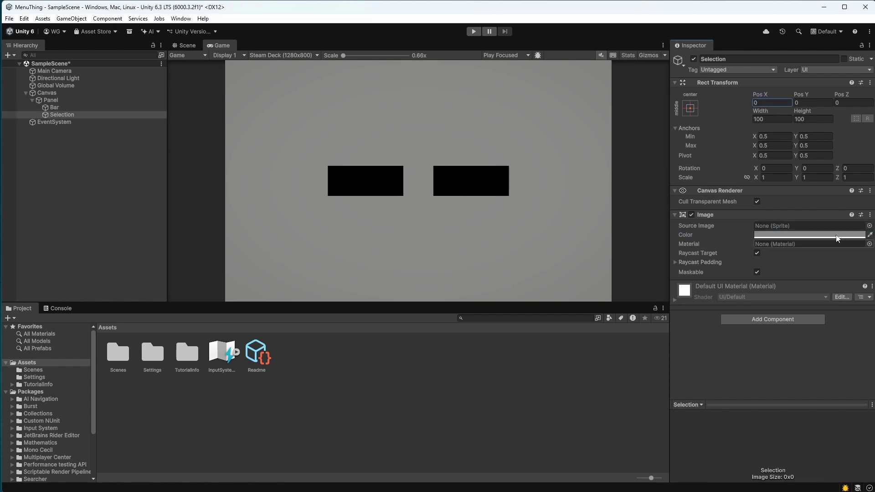
pyautogui.click(93, 149)
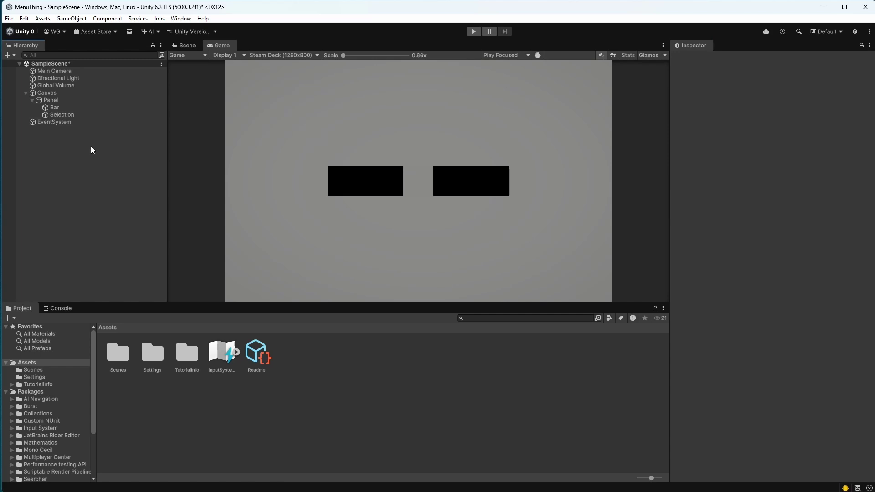
pyautogui.click(91, 115)
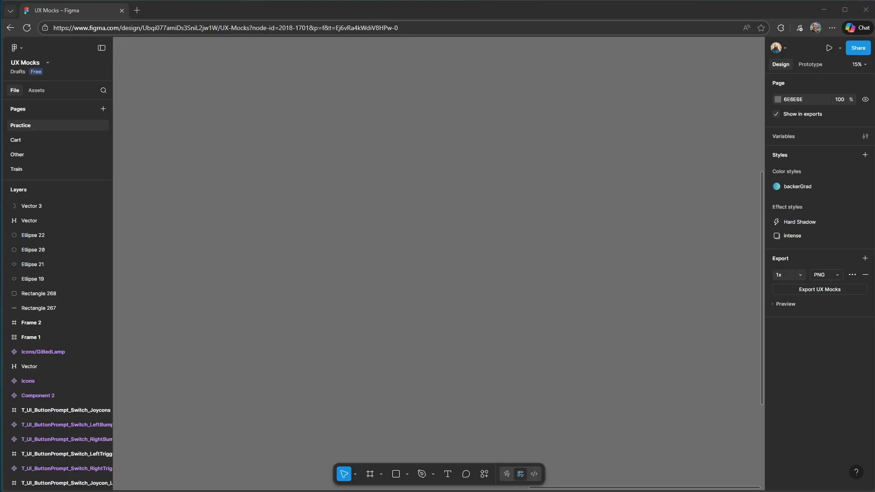
# Switch to Figma, draw a rectangle on the empty canvas of the Practice page, and set its size to 600 by 100.
pyautogui.rightClick(294, 271)
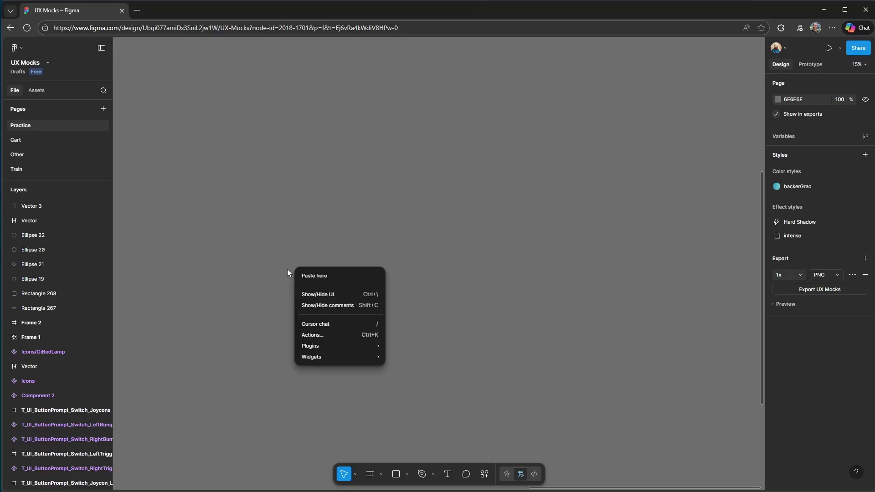
pyautogui.click(289, 271)
pyautogui.click(403, 476)
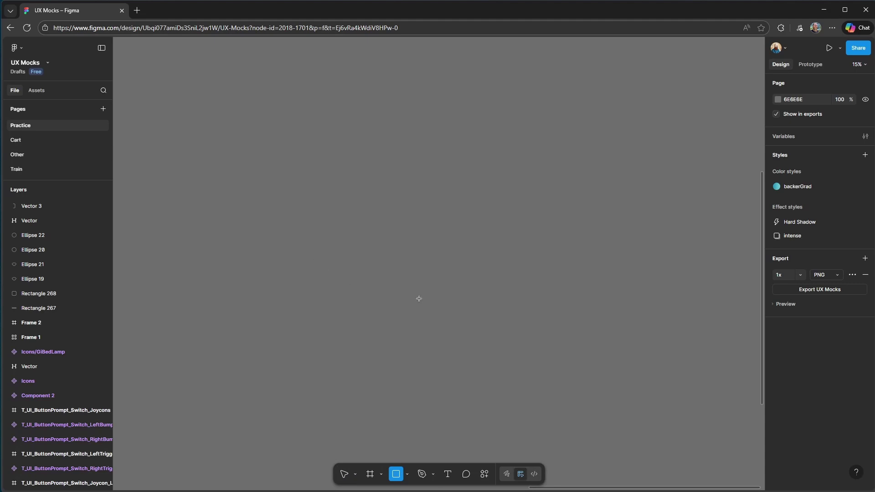
pyautogui.moveTo(315, 264); pyautogui.dragTo(424, 300)
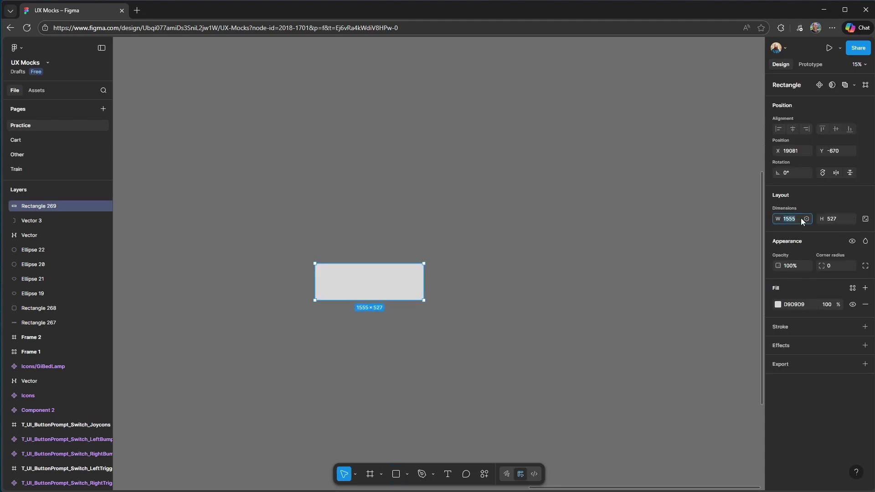
pyautogui.write('600')
pyautogui.press('Tab')
pyautogui.write('10')
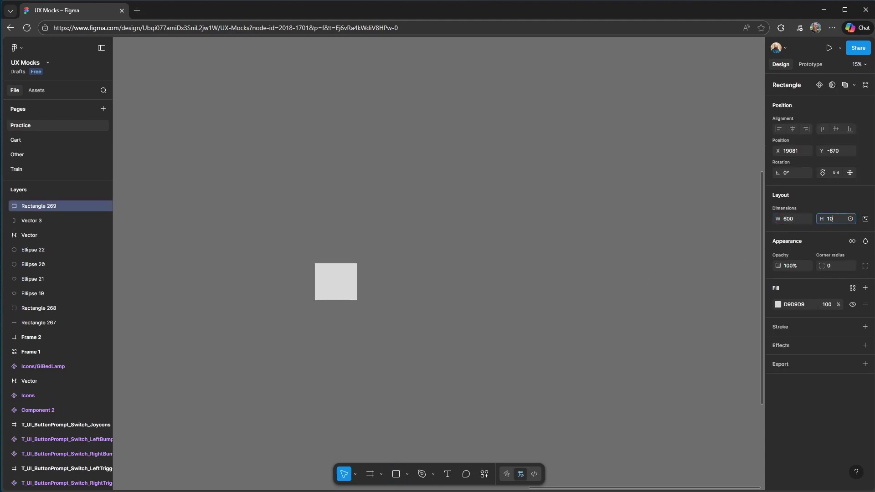
pyautogui.write('0')
pyautogui.press('Return')
# Round the rectangle's corners with a corner radius of 20.
pyautogui.scroll(1, 340, 286)
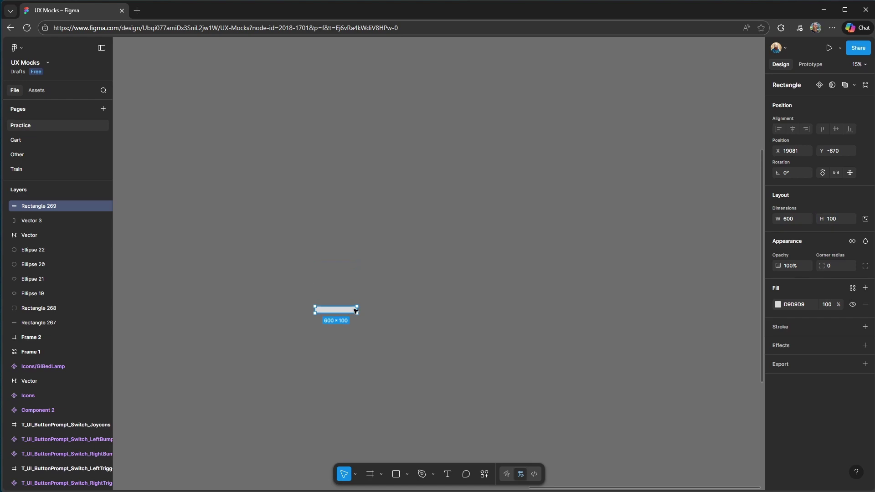
pyautogui.scroll(-1, 340, 301)
pyautogui.keyDown('ctrl'); pyautogui.scroll(7, 331, 294); pyautogui.keyUp('ctrl')
pyautogui.keyDown('ctrl'); pyautogui.scroll(3, 333, 305); pyautogui.keyUp('ctrl')
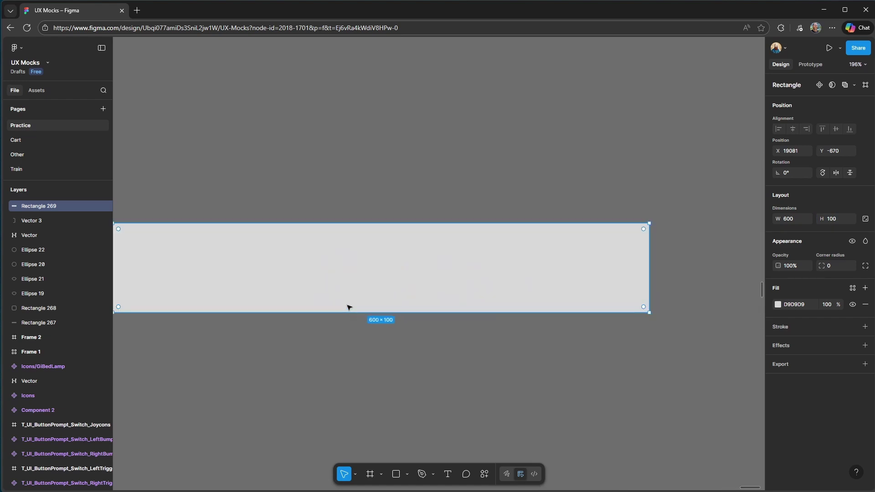
pyautogui.keyDown('ctrl'); pyautogui.scroll(-1, 347, 307); pyautogui.keyUp('ctrl')
pyautogui.keyDown('shift'); pyautogui.hscroll(-2, 365, 250); pyautogui.keyUp('shift')
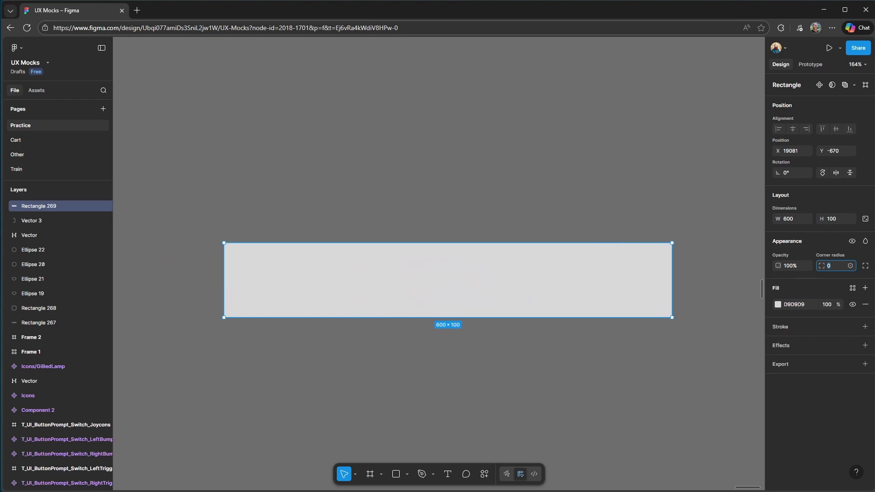
pyautogui.press('Return')
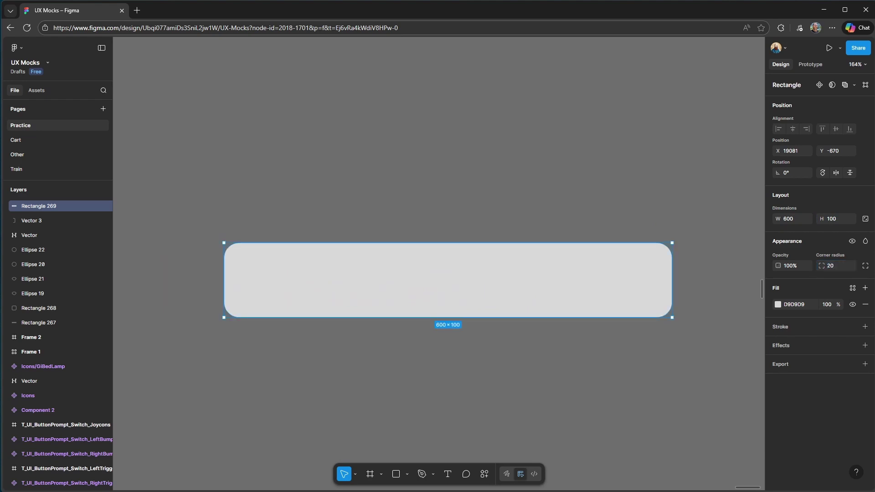
# Set the rounded rectangle's fill to black (000000).
pyautogui.click(779, 304)
pyautogui.moveTo(755, 343); pyautogui.dragTo(632, 387)
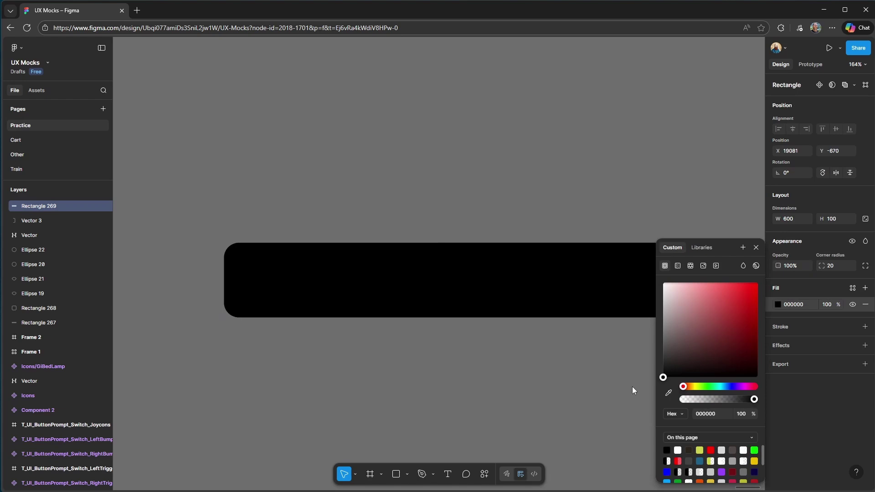
pyautogui.click(757, 248)
pyautogui.click(471, 187)
# Draw an ellipse of about 113 by 111 over the black bar's upper edge, near its left end.
pyautogui.scroll(1, 360, 172)
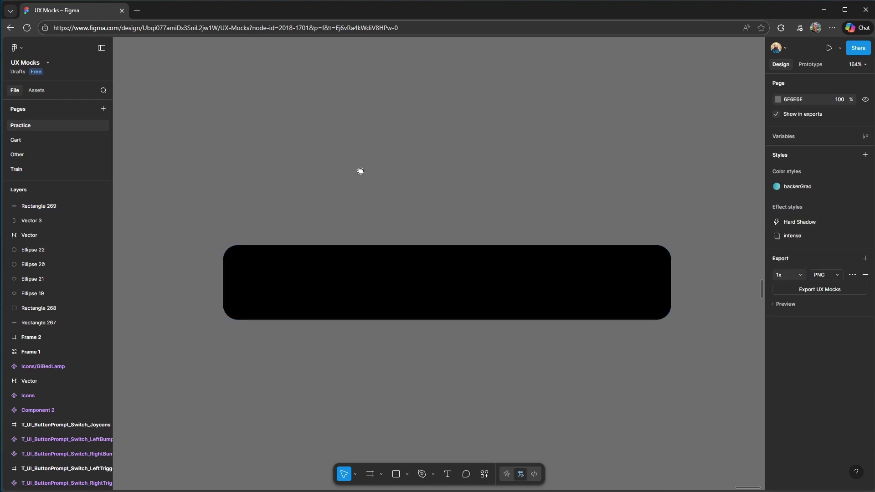
pyautogui.click(299, 300)
pyautogui.rightClick(326, 216)
pyautogui.click(340, 188)
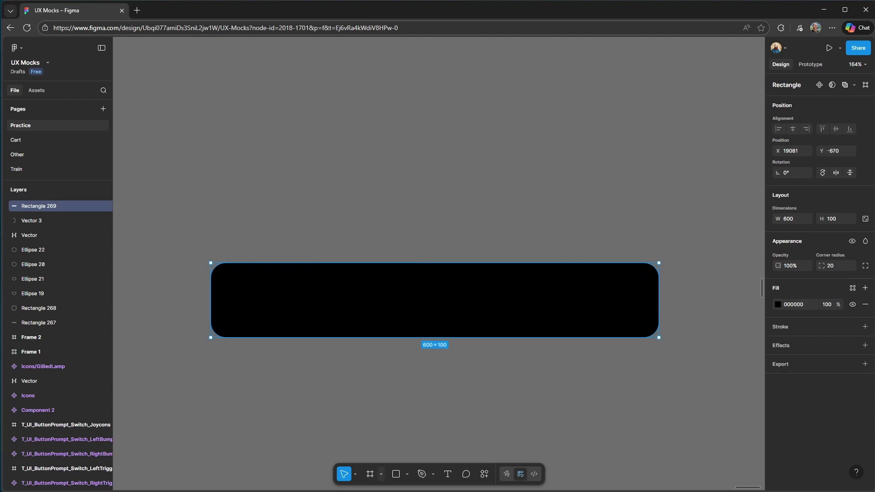
pyautogui.click(406, 474)
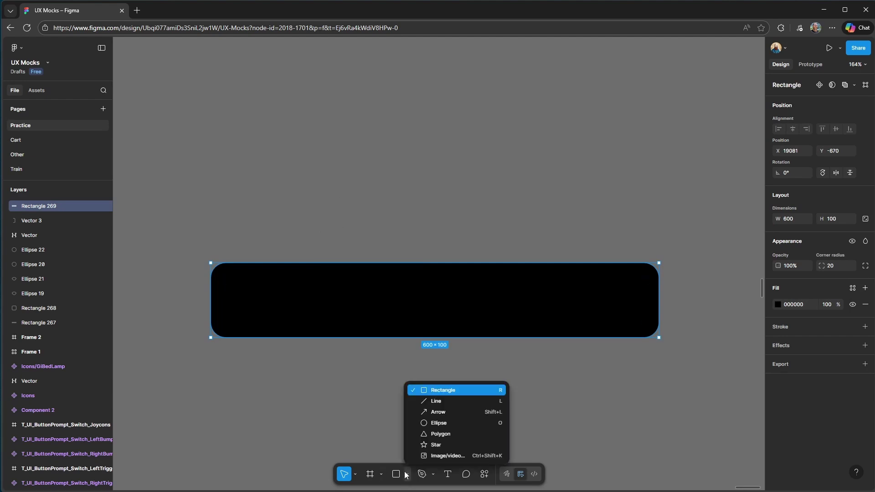
pyautogui.click(438, 423)
pyautogui.moveTo(249, 246)
pyautogui.mouseDown()
pyautogui.moveTo(357, 299)
pyautogui.moveTo(341, 323)
pyautogui.moveTo(319, 309)
pyautogui.moveTo(309, 274)
pyautogui.mouseUp()
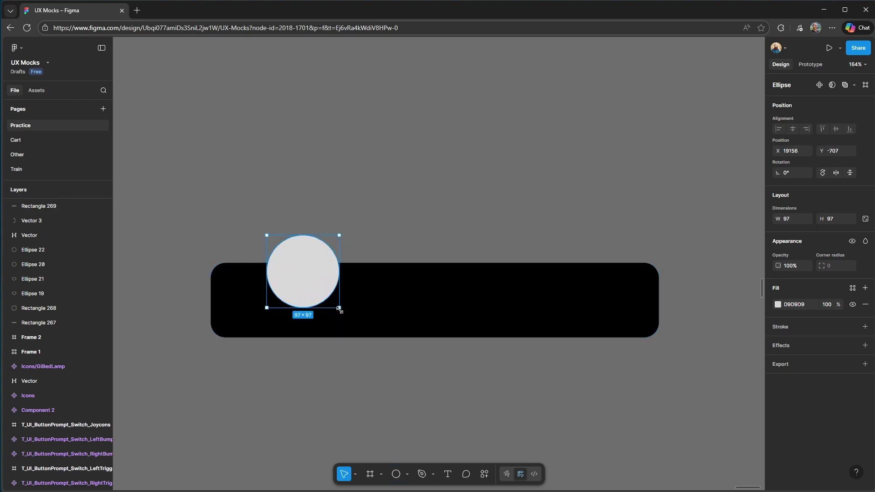
pyautogui.moveTo(340, 306); pyautogui.dragTo(301, 298)
pyautogui.click(524, 189)
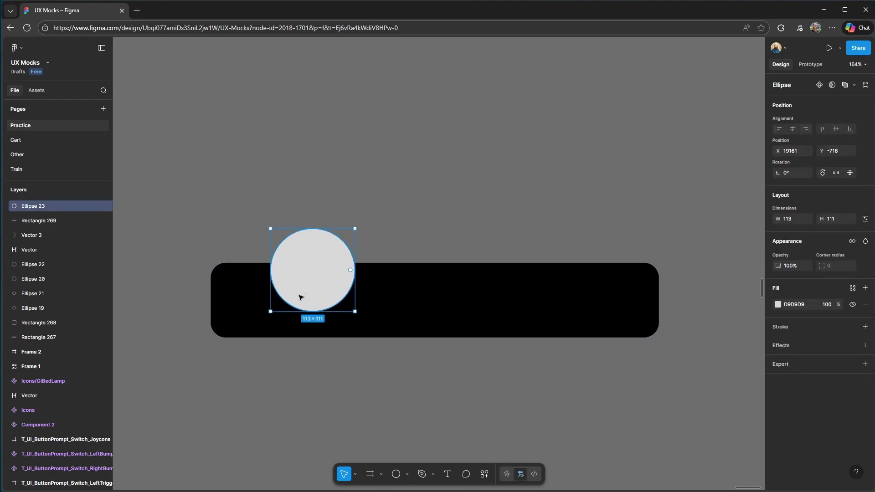
# Draw a second circle of about 156 by 156, move it beside the first one, and bring it to the front.
pyautogui.click(265, 294)
pyautogui.press('o')
pyautogui.moveTo(257, 207); pyautogui.dragTo(370, 323)
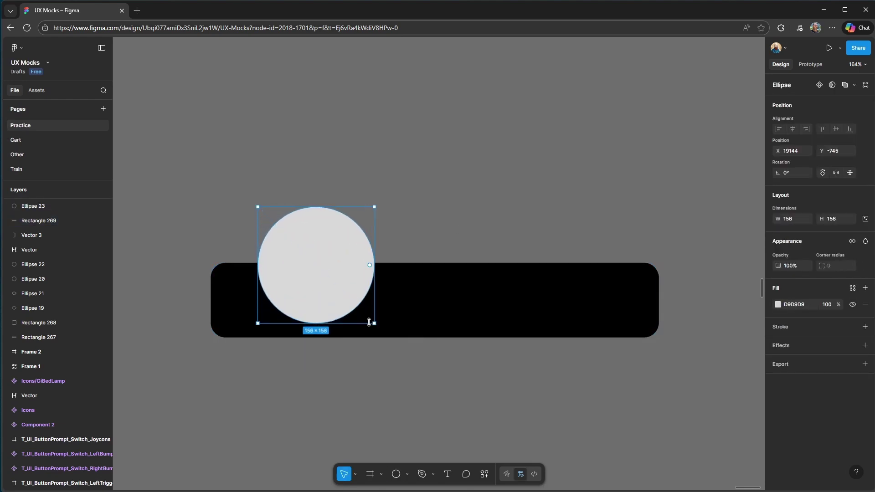
pyautogui.moveTo(336, 264); pyautogui.dragTo(459, 219)
pyautogui.rightClick(459, 219)
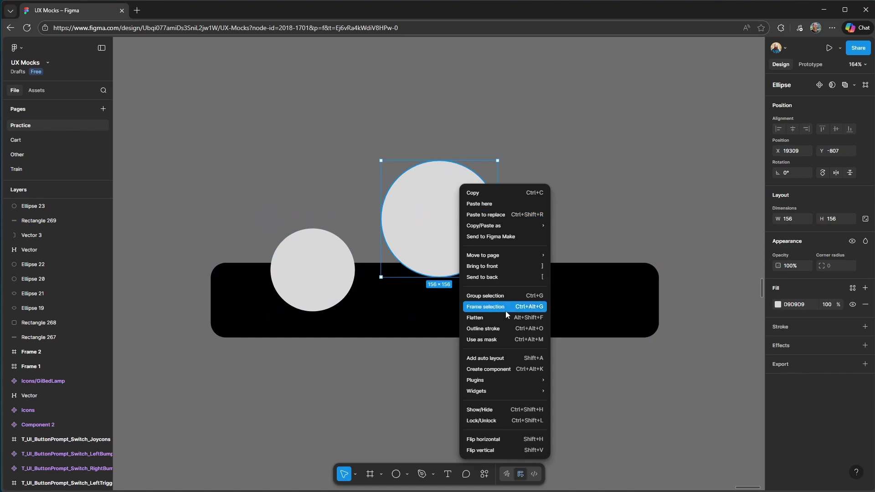
pyautogui.click(504, 268)
# Send the black rounded bar to the back, behind both circles.
pyautogui.click(371, 315)
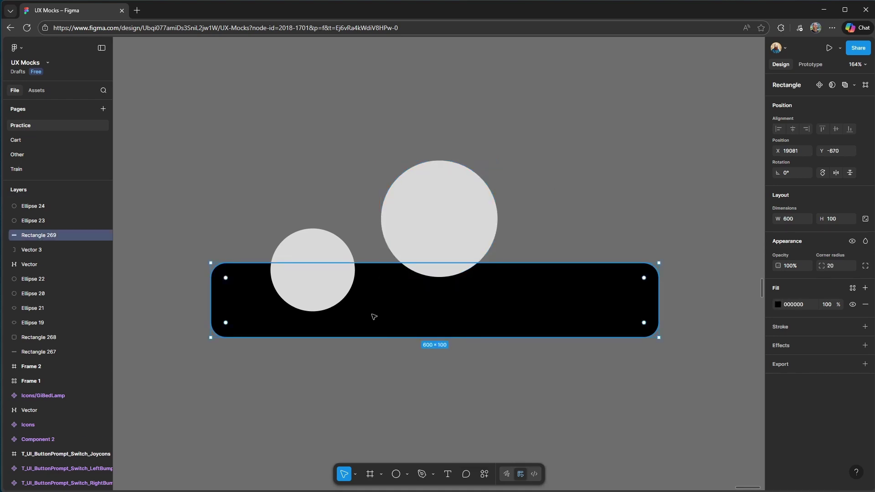
pyautogui.rightClick(375, 315)
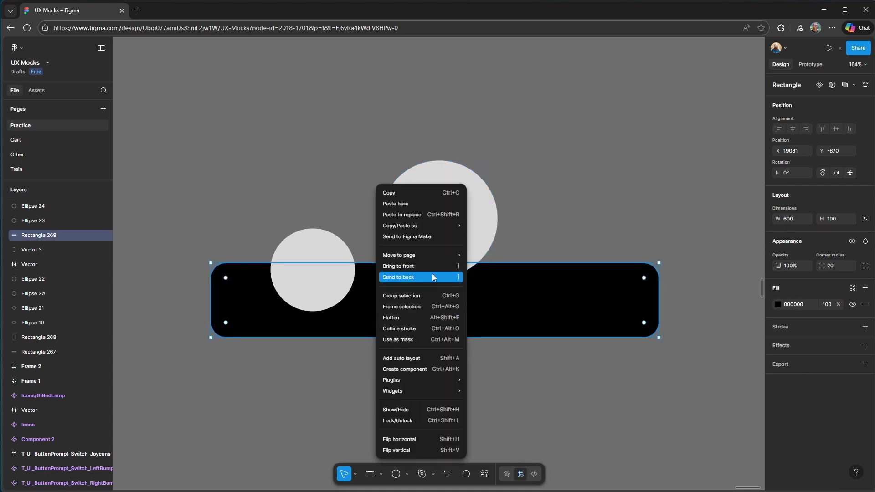
pyautogui.click(408, 278)
# Move the larger circle over the smaller one and set its fill to dark grey (616161).
pyautogui.moveTo(453, 239); pyautogui.dragTo(332, 274)
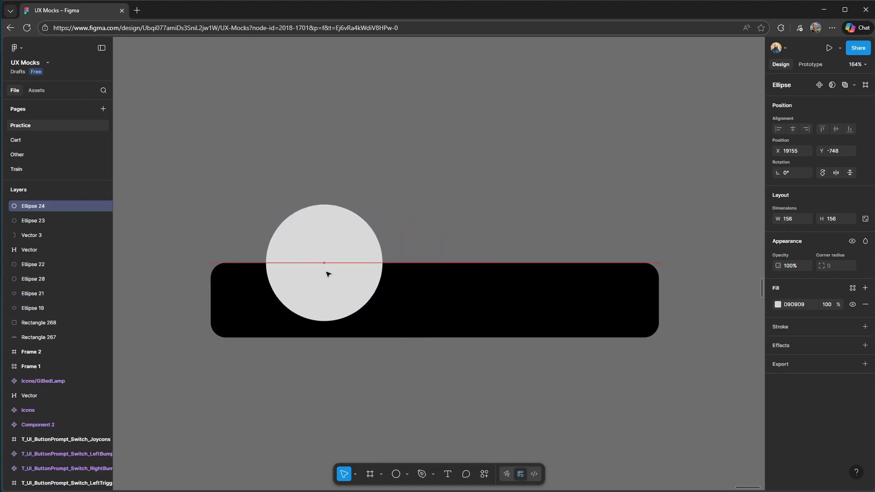
pyautogui.click(778, 305)
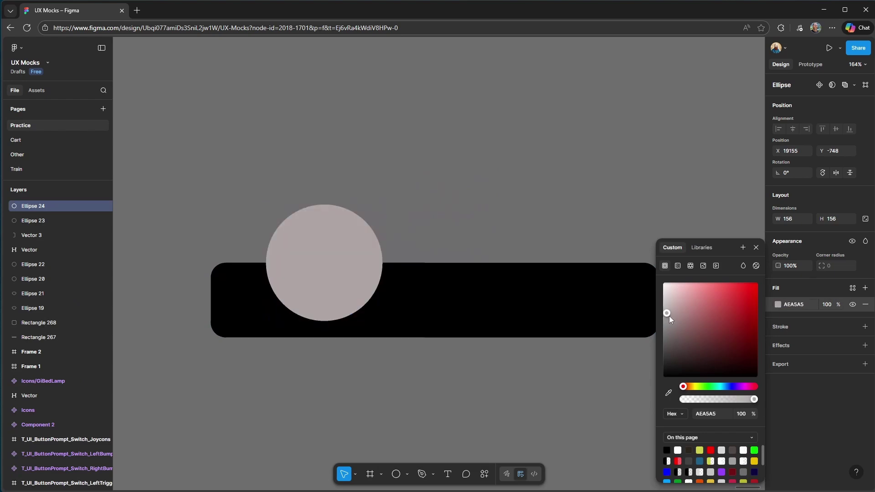
pyautogui.moveTo(669, 316); pyautogui.dragTo(640, 346)
pyautogui.click(390, 218)
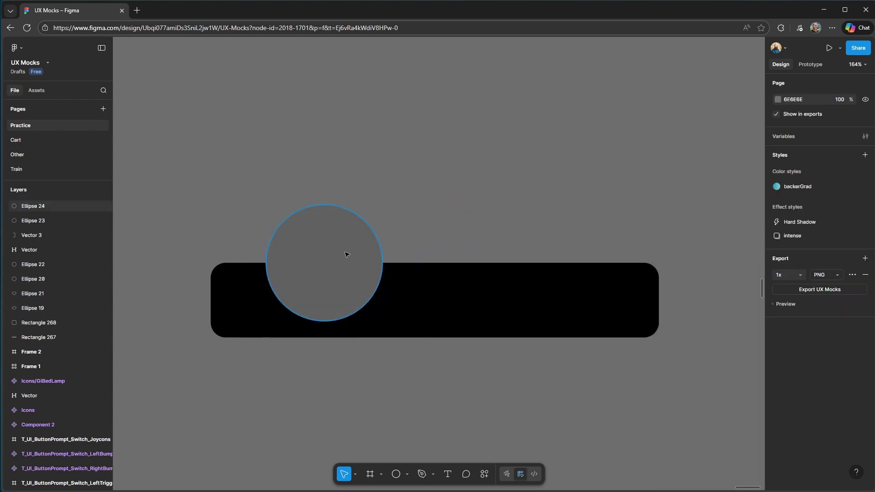
# Layer the light circle over the dark grey one and shrink the grey circle to 134 by 134, centred behind it.
pyautogui.moveTo(351, 252); pyautogui.dragTo(332, 263)
pyautogui.click(303, 269)
pyautogui.rightClick(302, 269)
pyautogui.click(369, 267)
pyautogui.keyDown('alt'); pyautogui.keyDown('shift'); pyautogui.moveTo(372, 213); pyautogui.dragTo(345, 241); pyautogui.keyUp('shift'); pyautogui.keyUp('alt')
pyautogui.moveTo(345, 241); pyautogui.dragTo(350, 241)
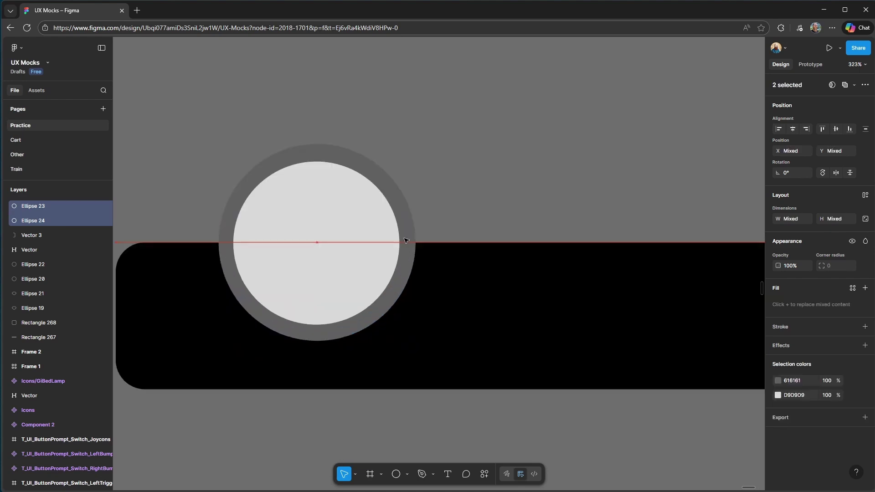
# Edit the grey circle's outline by pulling its rightmost point's lower handle horizontally inward, to about X 19256.
pyautogui.click(443, 212)
pyautogui.click(412, 238)
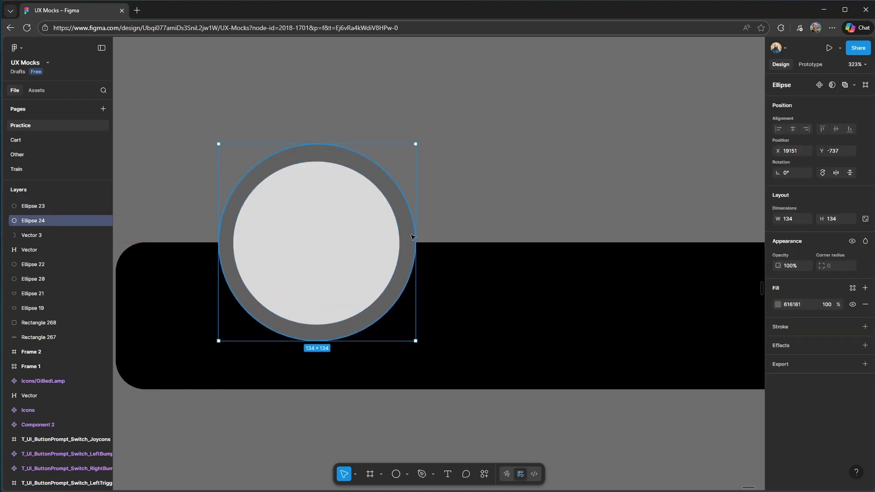
pyautogui.doubleClick(412, 238)
pyautogui.click(415, 243)
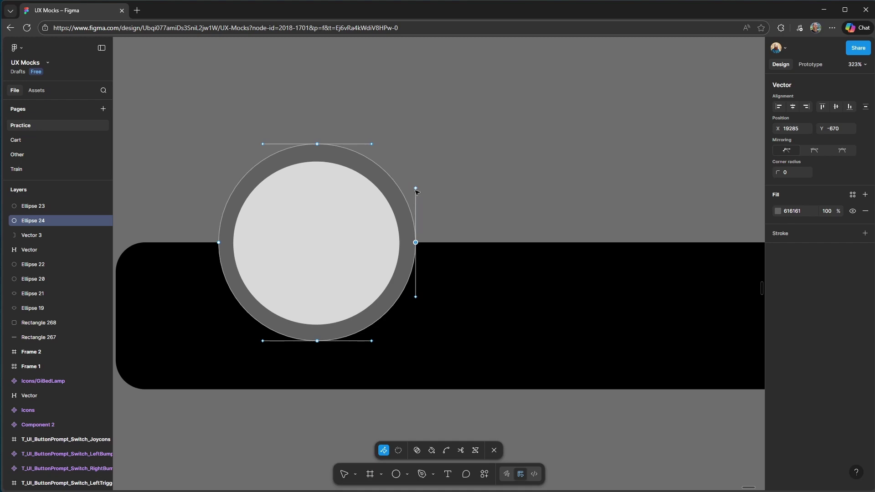
pyautogui.moveTo(415, 189); pyautogui.dragTo(498, 236)
pyautogui.hotkey('ctrl', 'z')
pyautogui.moveTo(416, 297); pyautogui.dragTo(374, 242)
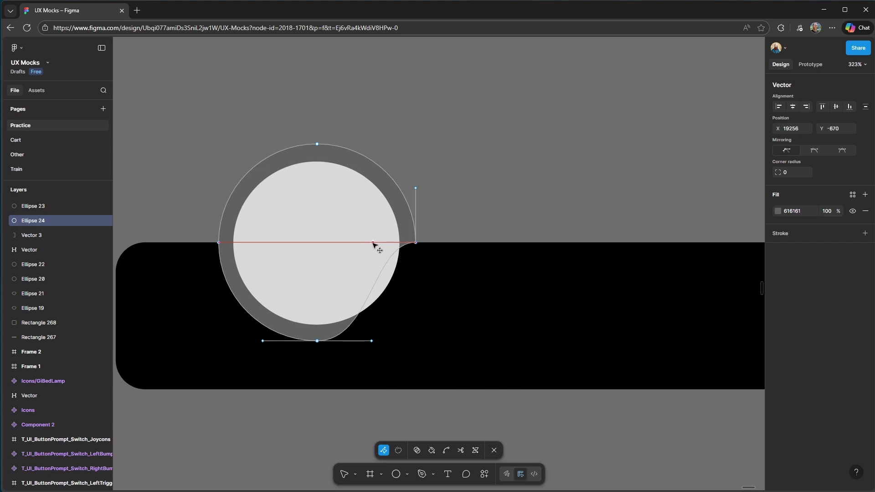
# Pull the leftmost point's lower handle horizontally inward to mirror the other side of the grey shape's curve.
pyautogui.click(207, 256)
pyautogui.click(219, 243)
pyautogui.moveTo(219, 297); pyautogui.dragTo(265, 243)
pyautogui.moveTo(317, 144); pyautogui.dragTo(318, 195)
pyautogui.hotkey('ctrl', 'z')
pyautogui.press('Escape')
pyautogui.press('Escape')
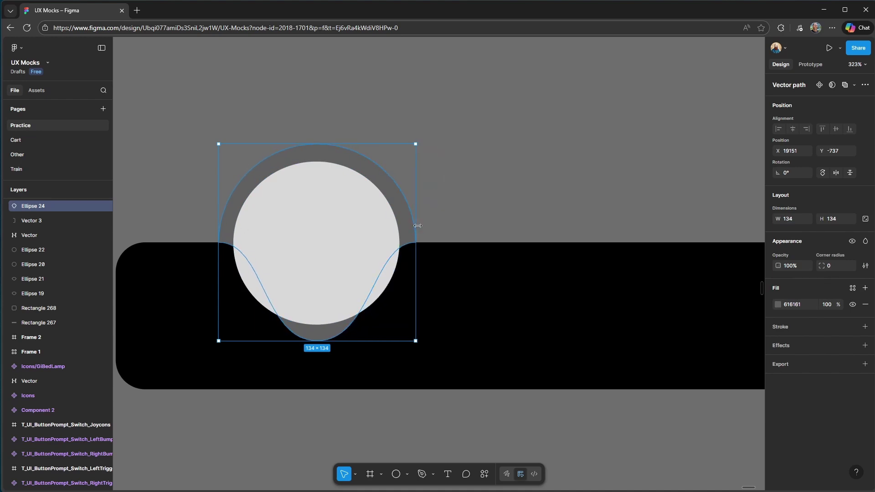
# Widen the grey shape symmetrically about its centre and adjust the horizontal curve handles at both ends.
pyautogui.keyDown('alt'); pyautogui.moveTo(415, 229); pyautogui.dragTo(487, 230); pyautogui.keyUp('alt')
pyautogui.doubleClick(418, 245)
pyautogui.moveTo(428, 243); pyautogui.dragTo(440, 243)
pyautogui.click(146, 242)
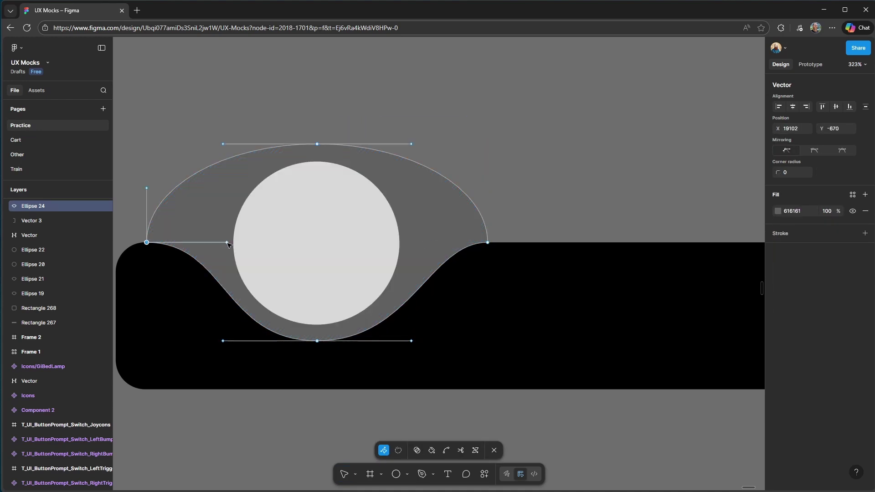
pyautogui.moveTo(227, 242); pyautogui.dragTo(203, 243)
pyautogui.click(275, 256)
pyautogui.doubleClick(484, 167)
# Move the widened grey shape along the bar and sample the canvas background colour as its fill.
pyautogui.moveTo(448, 218); pyautogui.dragTo(584, 223)
pyautogui.click(778, 304)
pyautogui.click(666, 393)
pyautogui.click(639, 205)
# Slide the cutout shape back under the circle and shift both together along the bar.
pyautogui.moveTo(528, 223); pyautogui.dragTo(395, 223)
pyautogui.keyDown('shift'); pyautogui.click(325, 224); pyautogui.keyUp('shift')
pyautogui.moveTo(324, 224); pyautogui.dragTo(352, 224)
pyautogui.moveTo(191, 113); pyautogui.dragTo(441, 261)
# Set the selection circle's fill to white.
pyautogui.click(439, 220)
pyautogui.click(778, 304)
pyautogui.moveTo(670, 314); pyautogui.dragTo(661, 280)
pyautogui.click(588, 201)
# Move the circle and the cutout shape off the bar, side by side above it, and set the cutout's fill to white.
pyautogui.moveTo(438, 216); pyautogui.dragTo(680, 103)
pyautogui.keyDown('ctrl'); pyautogui.scroll(-4, 711, 123); pyautogui.keyUp('ctrl')
pyautogui.moveTo(711, 123); pyautogui.dragTo(588, 207, button='middle')
pyautogui.moveTo(530, 211); pyautogui.dragTo(586, 158)
pyautogui.moveTo(430, 263); pyautogui.dragTo(590, 157)
pyautogui.click(778, 304)
pyautogui.moveTo(696, 311); pyautogui.dragTo(681, 303)
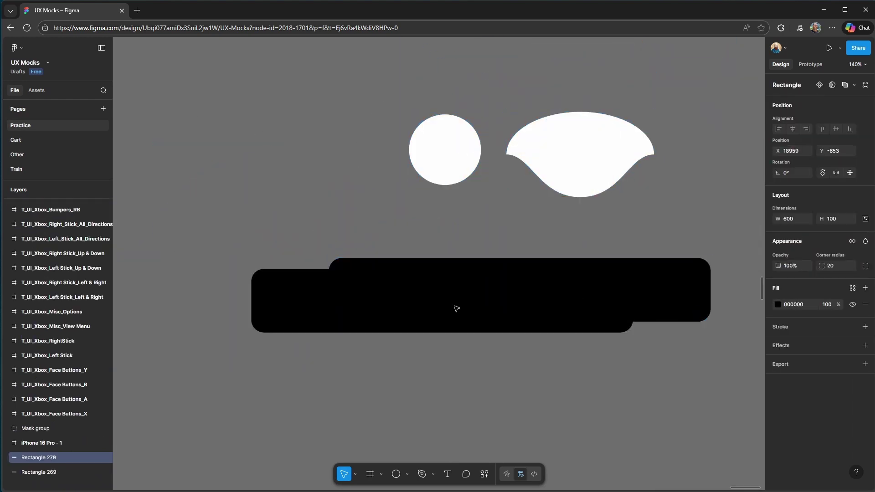
# Place a copy of the black rounded bar above the white shapes and resize it to 64 by 64.
pyautogui.moveTo(517, 230)
pyautogui.mouseDown()
pyautogui.moveTo(651, 215)
pyautogui.moveTo(526, 216)
pyautogui.mouseUp()
pyautogui.keyDown('ctrl'); pyautogui.scroll(3, 533, 229); pyautogui.keyUp('ctrl')
pyautogui.click(792, 220)
pyautogui.write('64')
pyautogui.click(838, 220)
pyautogui.write('64')
pyautogui.click(632, 196)
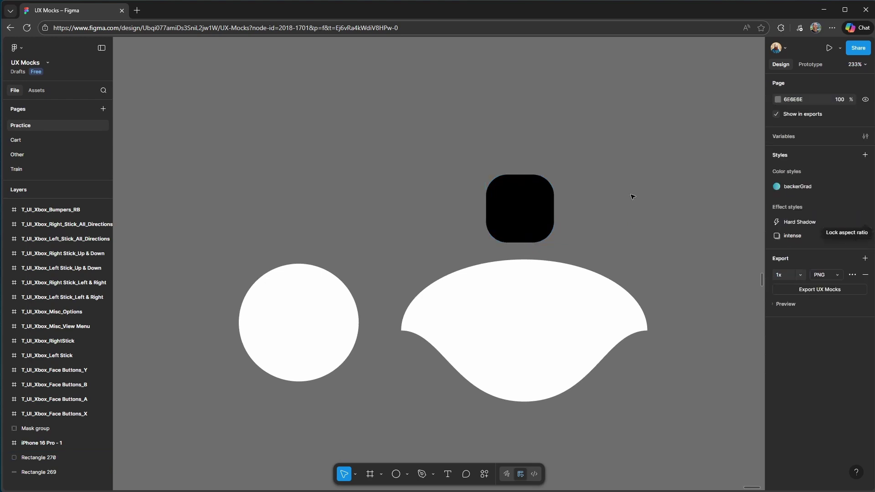
# Draw a rectangle that covers the upper half of the white cutout shape, down to its side points.
pyautogui.click(407, 474)
pyautogui.moveTo(390, 330)
pyautogui.mouseDown()
pyautogui.moveTo(698, 307)
pyautogui.moveTo(665, 253)
pyautogui.mouseUp()
pyautogui.click(611, 406)
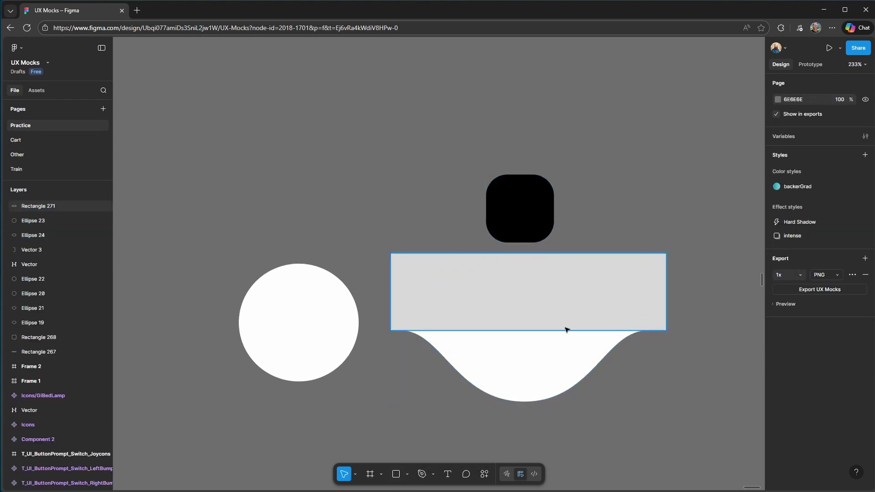
# Try subtracting the rectangle from the white cutout shape, and undo the operation.
pyautogui.click(566, 323)
pyautogui.keyDown('shift'); pyautogui.click(575, 352); pyautogui.keyUp('shift')
pyautogui.rightClick(576, 353)
pyautogui.click(641, 77)
pyautogui.click(855, 86)
pyautogui.click(805, 112)
pyautogui.click(643, 230)
pyautogui.hotkey('ctrl', 'z')
pyautogui.hotkey('ctrl', 'z')
pyautogui.click(685, 246)
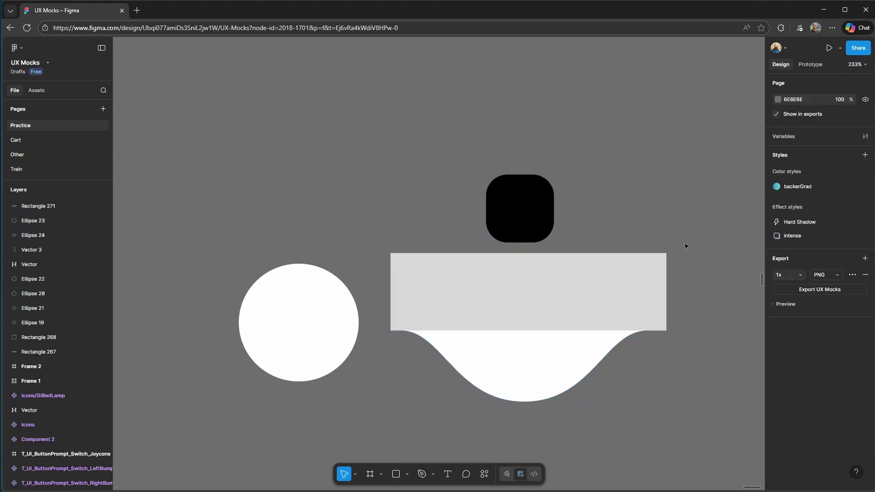
# Nudge the covering rectangle slightly upward and subtract it from the white cutout shape, leaving a thin strip above the curve.
pyautogui.moveTo(629, 269); pyautogui.dragTo(628, 266)
pyautogui.keyDown('shift'); pyautogui.click(571, 355); pyautogui.keyUp('shift')
pyautogui.click(854, 85)
pyautogui.click(806, 112)
# Move the white circle beside the 64 by 64 rounded square and set the square's fill to white (FFFFFF).
pyautogui.click(306, 319)
pyautogui.moveTo(305, 319); pyautogui.dragTo(405, 222)
pyautogui.click(520, 209)
pyautogui.click(778, 305)
pyautogui.click(663, 282)
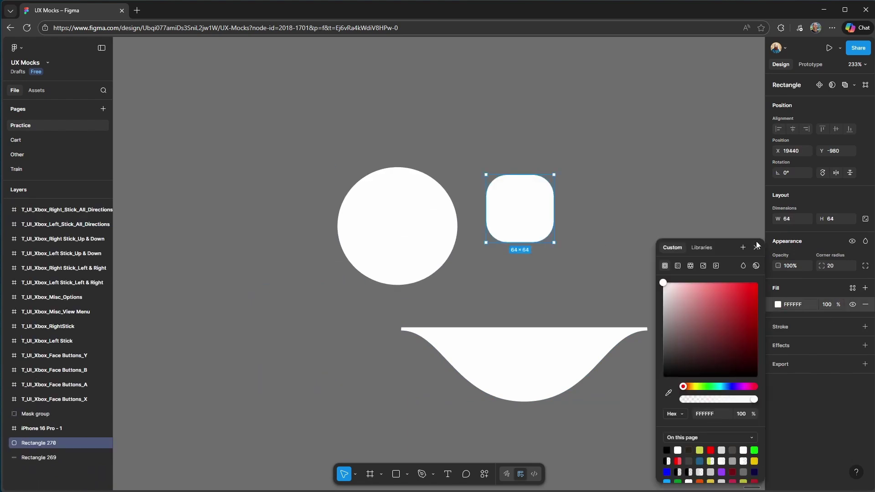
# Arrange the cutout shape and rounded square closer to the circle, and export the circle as a 1x PNG.
pyautogui.moveTo(537, 359); pyautogui.dragTo(411, 327)
pyautogui.moveTo(515, 219); pyautogui.dragTo(512, 261)
pyautogui.click(408, 243)
pyautogui.click(865, 365)
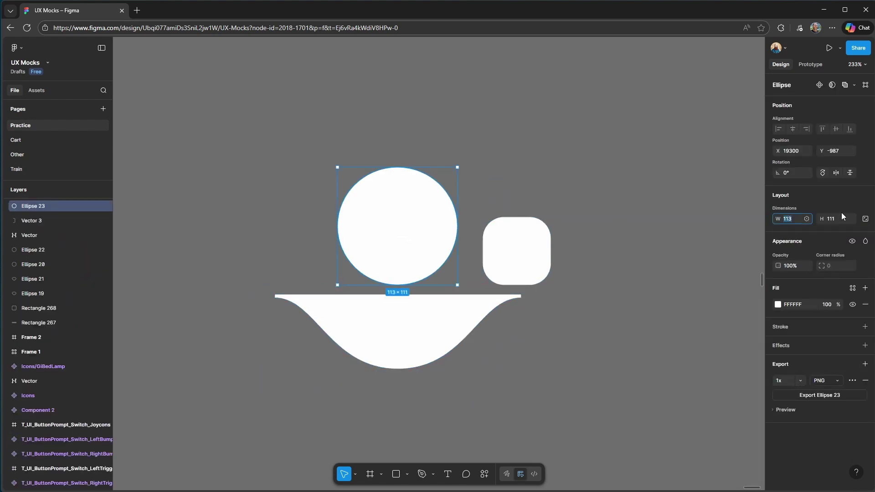
pyautogui.click(819, 395)
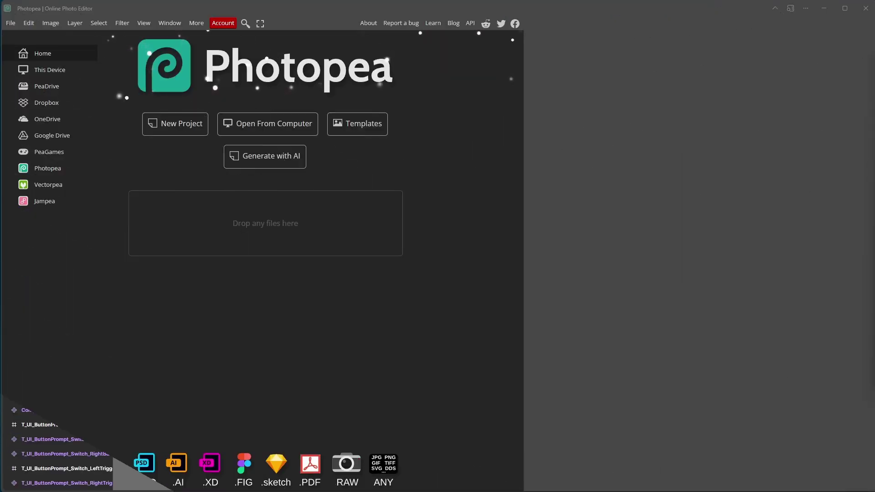
# Switch to Photopea, open Mask.png, and change its canvas size relative to the current dimensions.
pyautogui.moveTo(791, 230); pyautogui.dragTo(321, 274)
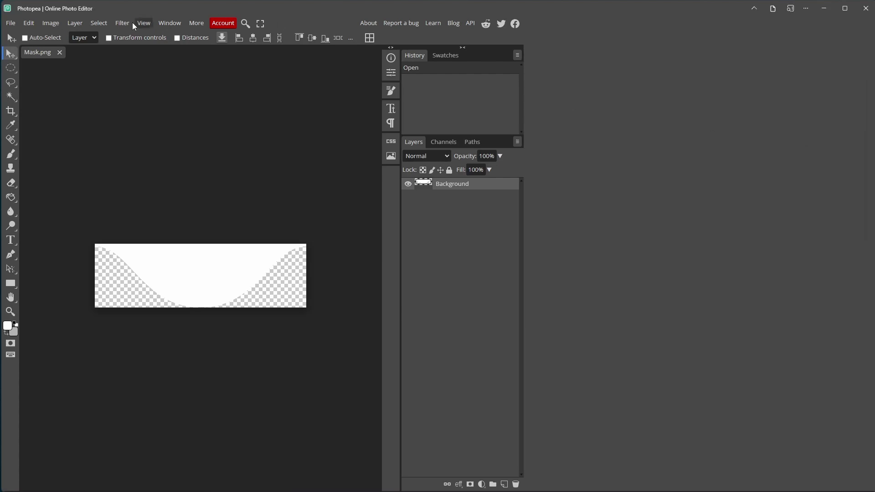
pyautogui.click(59, 25)
pyautogui.click(91, 164)
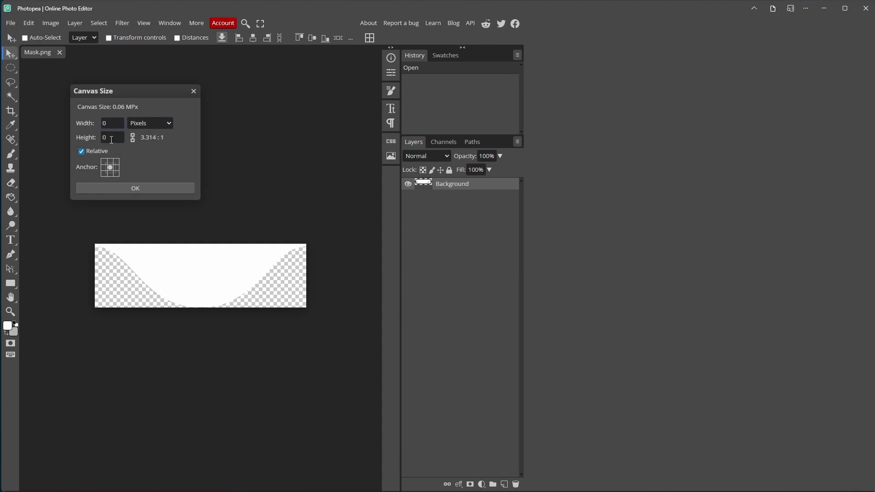
pyautogui.press('BackSpace')
pyautogui.click(157, 190)
# Examine the outer edges and curve of the resized mask image up close.
pyautogui.keyDown('ctrl'); pyautogui.scroll(5, 284, 253); pyautogui.keyUp('ctrl')
pyautogui.keyDown('ctrl'); pyautogui.scroll(-5, 284, 250); pyautogui.keyUp('ctrl')
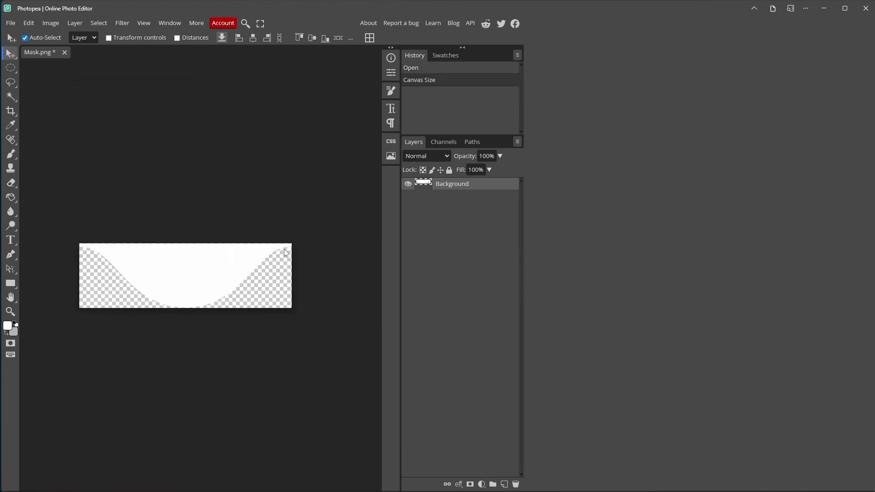
pyautogui.scroll(3, 279, 248)
pyautogui.scroll(-3, 279, 250)
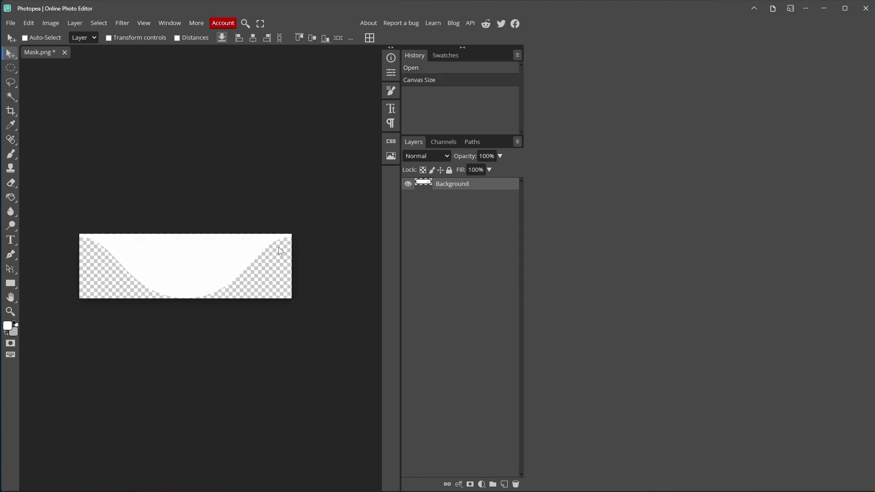
pyautogui.keyDown('alt'); pyautogui.scroll(5, 256, 246); pyautogui.keyUp('alt')
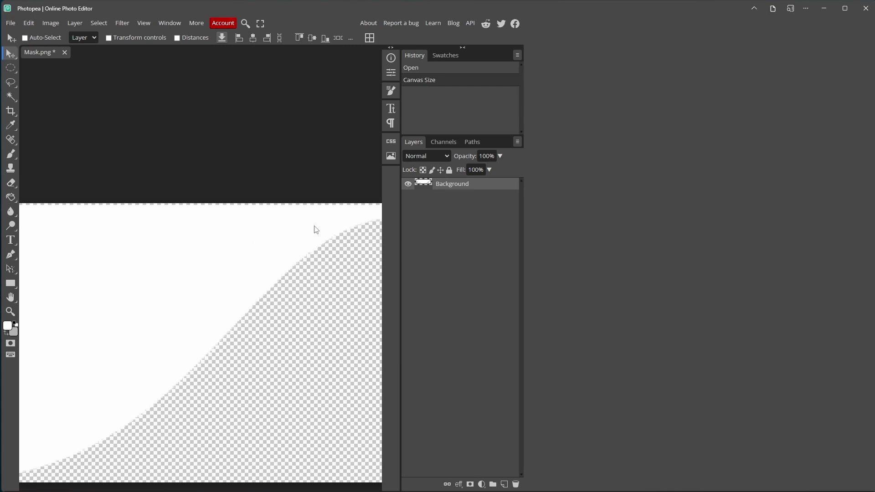
pyautogui.moveTo(315, 233); pyautogui.dragTo(196, 243)
pyautogui.moveTo(196, 243); pyautogui.dragTo(511, 210)
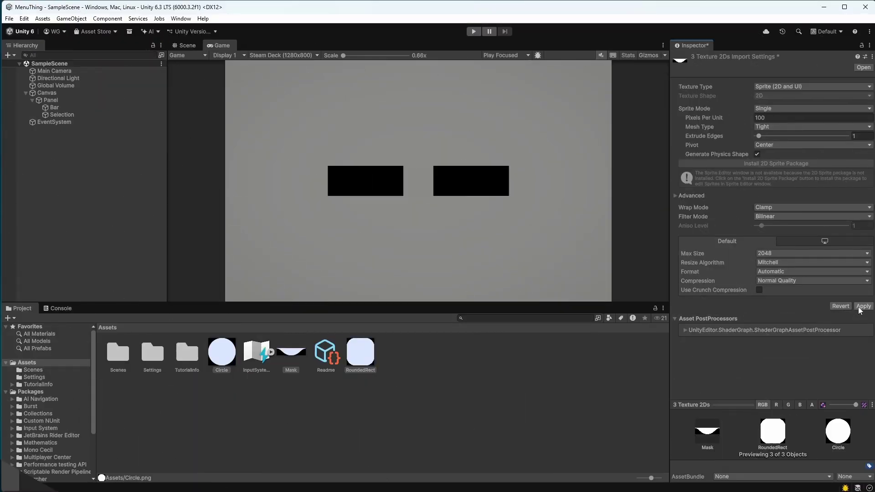
# Switch to Unity and apply the Sprite (2D and UI) import settings to the Mask, RoundedRect and Circle textures.
pyautogui.click(863, 306)
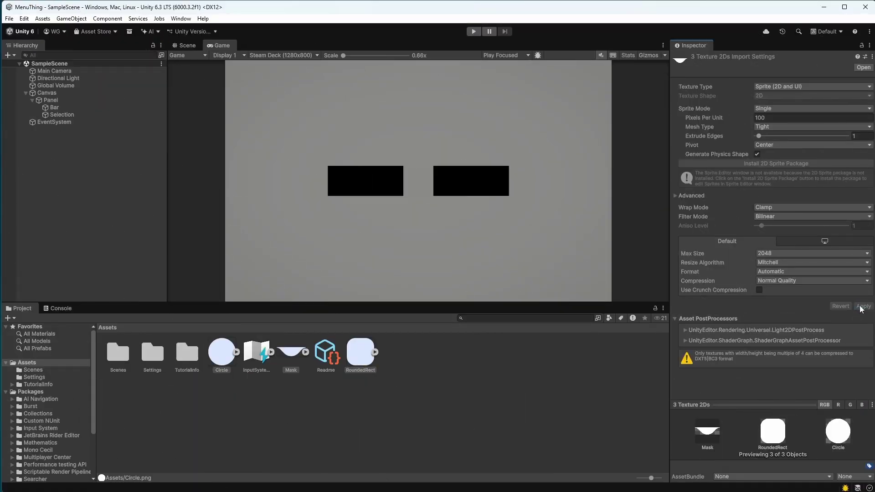
# Install the 2D Sprite package from RoundedRect's import settings and bring the sprite up in the Sprite Editor.
pyautogui.click(368, 352)
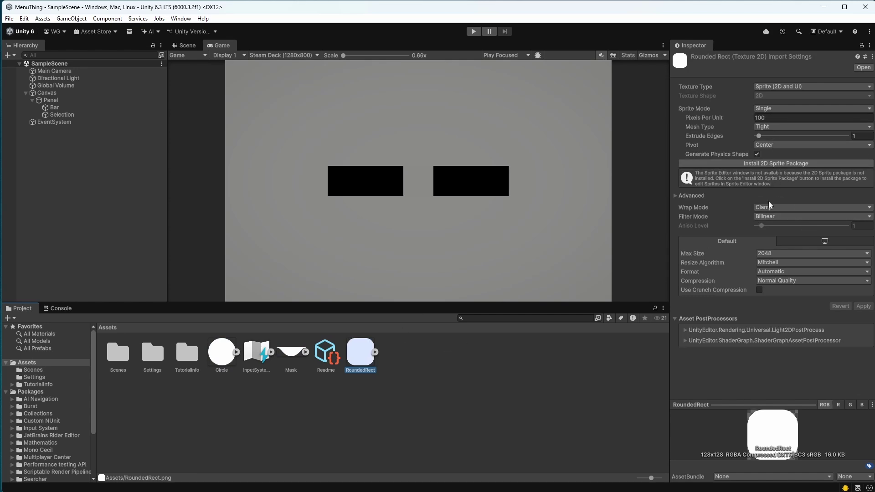
pyautogui.click(776, 163)
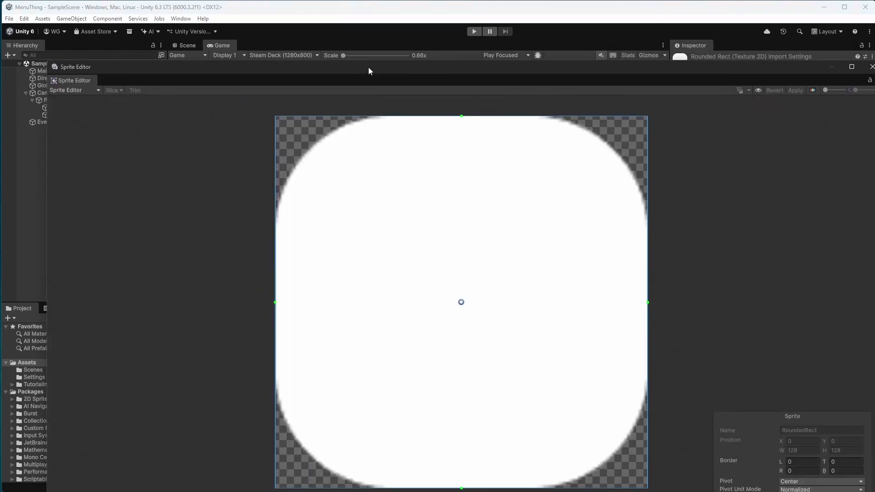
pyautogui.moveTo(369, 67); pyautogui.dragTo(335, 21)
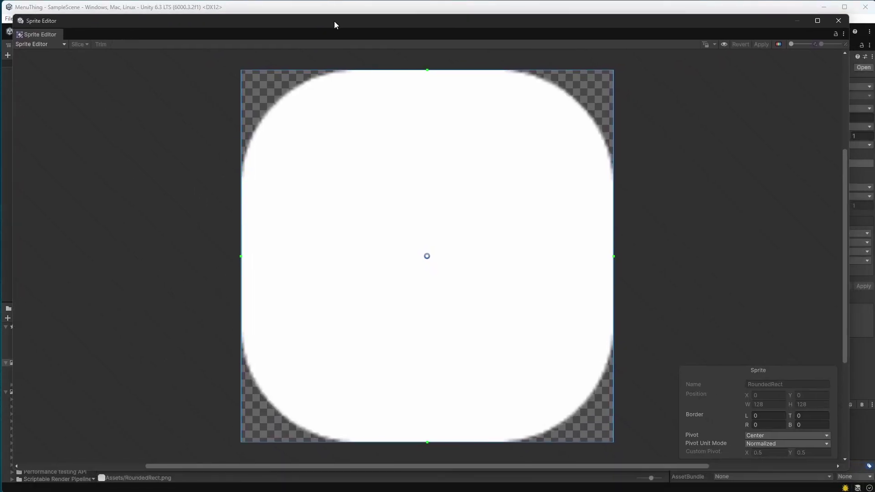
# Set RoundedRect's slicing borders on all four sides, with left about 41, top about 45 and bottom about 42.
pyautogui.moveTo(428, 70); pyautogui.dragTo(434, 200)
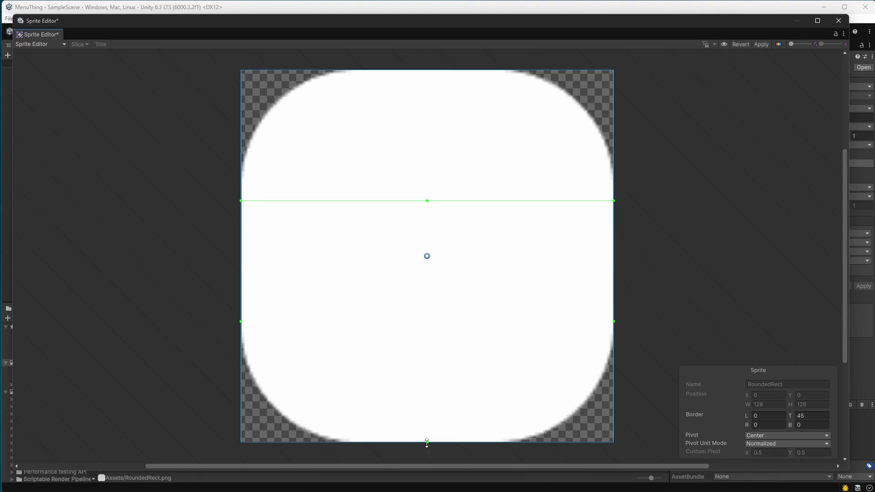
pyautogui.moveTo(427, 444); pyautogui.dragTo(425, 320)
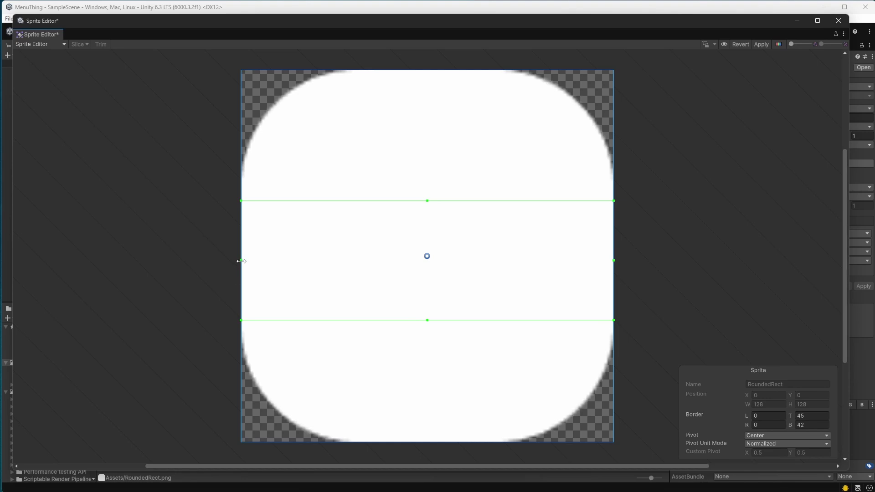
pyautogui.moveTo(242, 262); pyautogui.dragTo(361, 259)
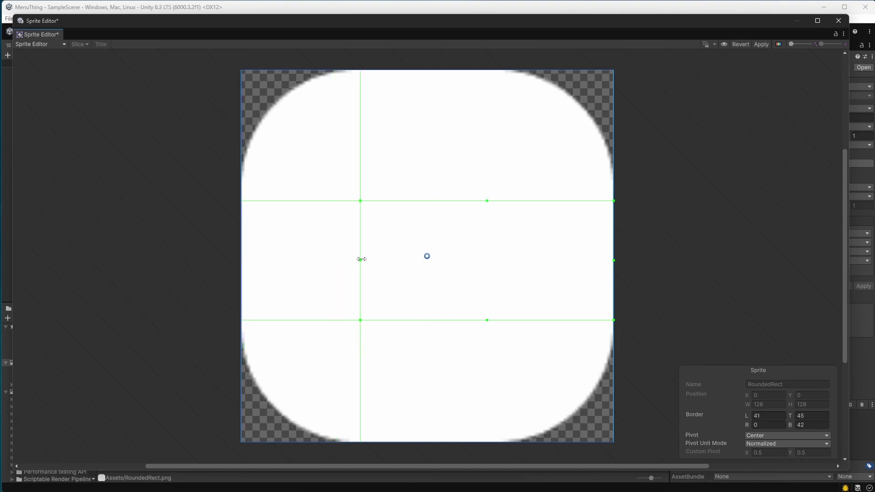
pyautogui.moveTo(614, 261); pyautogui.dragTo(490, 258)
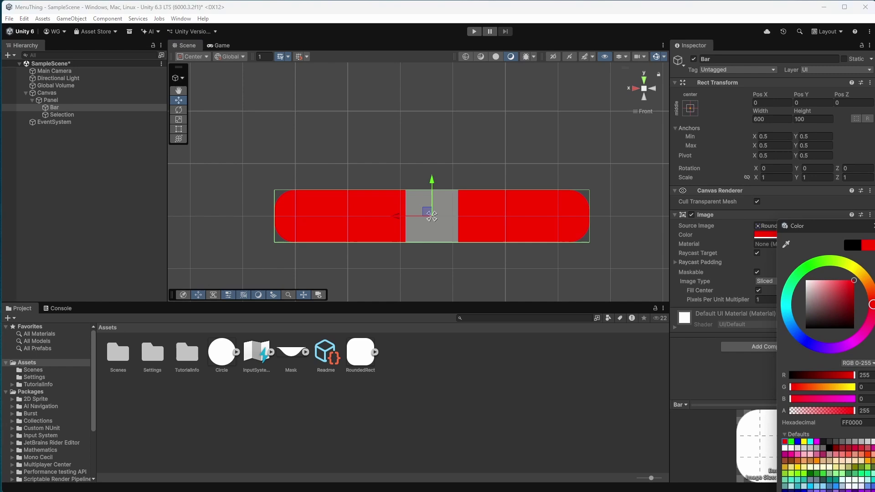
# Try several preset colours on the Bar image and settle on black.
pyautogui.click(798, 442)
pyautogui.click(785, 448)
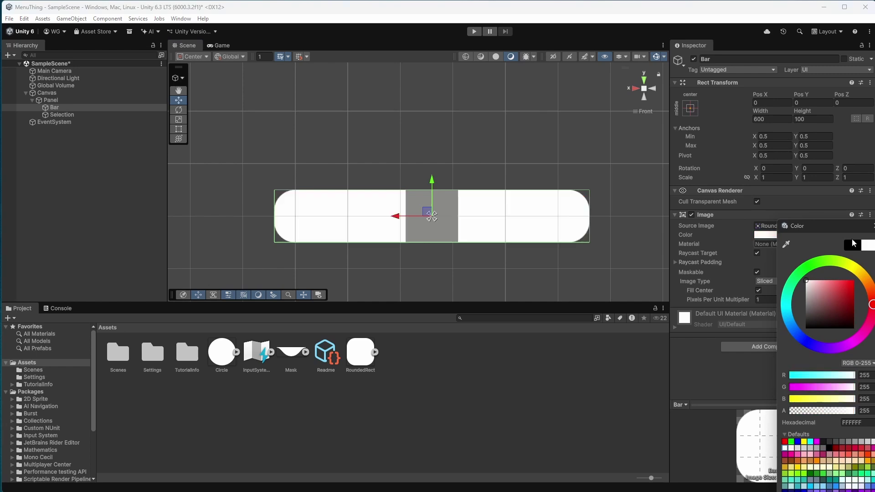
pyautogui.click(829, 448)
pyautogui.click(874, 226)
# Assign the Circle sprite to the Selection image and colour it opaque white.
pyautogui.click(98, 115)
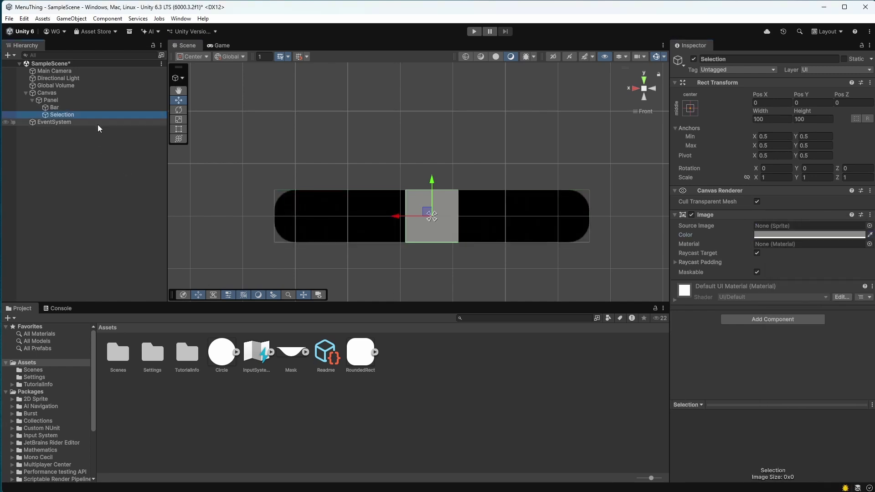
pyautogui.moveTo(222, 358); pyautogui.dragTo(809, 230)
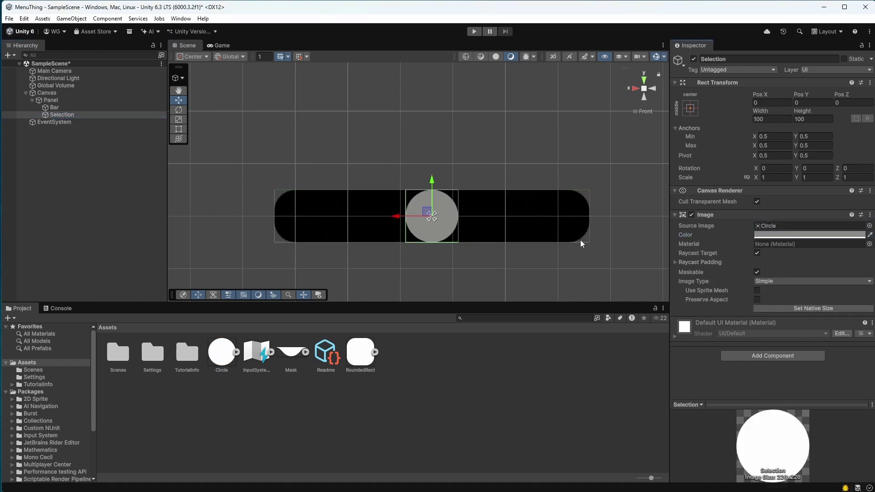
pyautogui.click(810, 235)
pyautogui.click(830, 442)
pyautogui.click(818, 448)
pyautogui.click(874, 228)
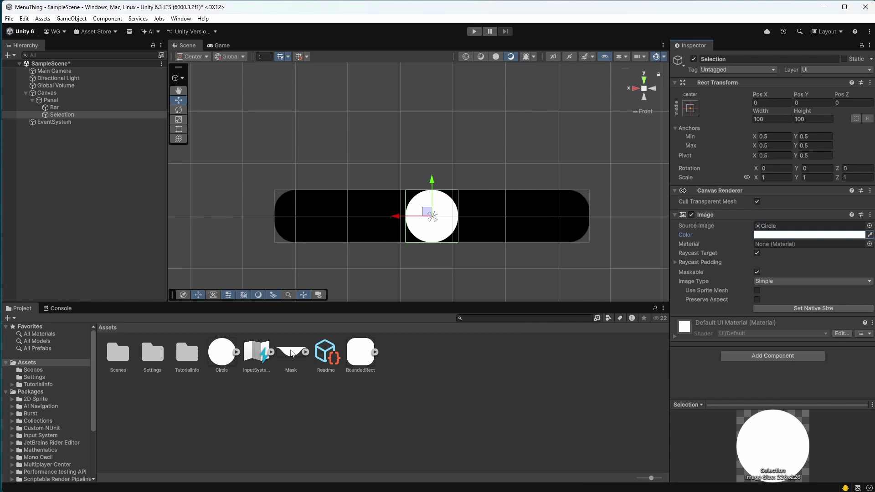
# Duplicate the Selection object and assign the Mask sprite as the copy's source image.
pyautogui.click(62, 116)
pyautogui.hotkey('ctrl', 'd')
pyautogui.moveTo(291, 354); pyautogui.dragTo(777, 227)
# Size the mask copy to 466 by 142, and reduce it to half size, 233 by 71.
pyautogui.click(784, 119)
pyautogui.write('466')
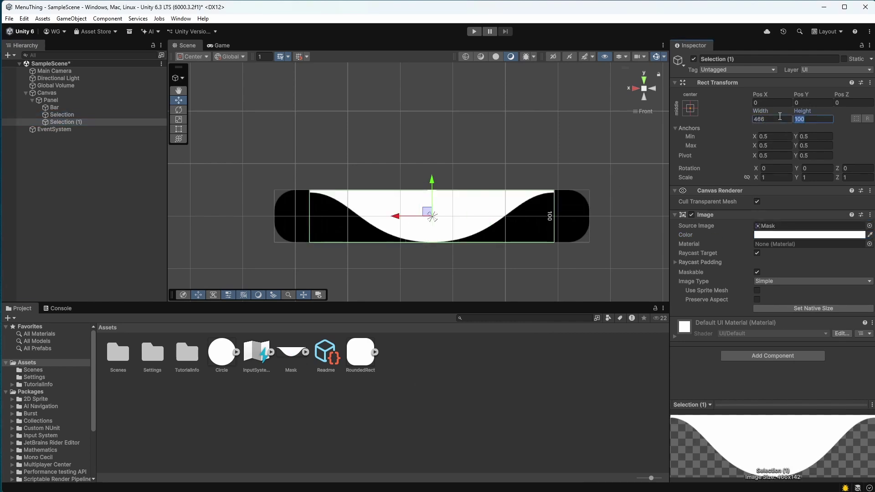
pyautogui.press('Tab')
pyautogui.write('142')
pyautogui.click(779, 117)
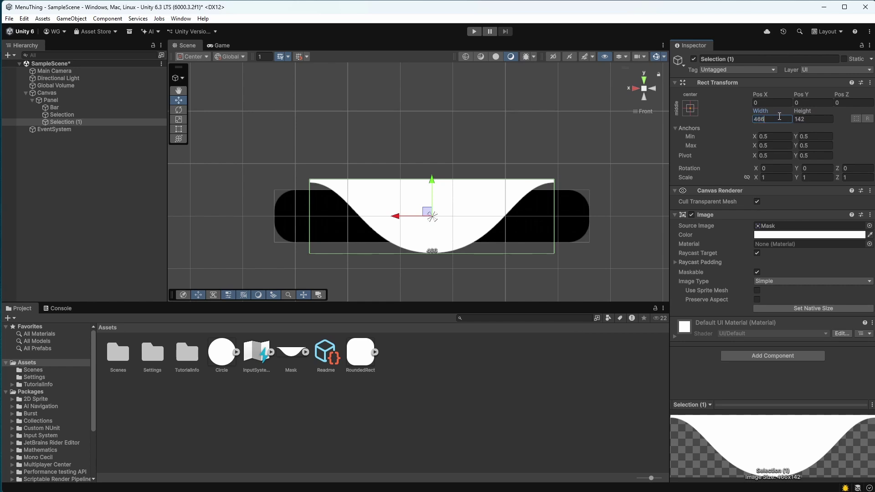
pyautogui.write('233')
pyautogui.press('Tab')
pyautogui.write('71')
# Sample the grey scene background as the mask copy's image colour.
pyautogui.click(764, 234)
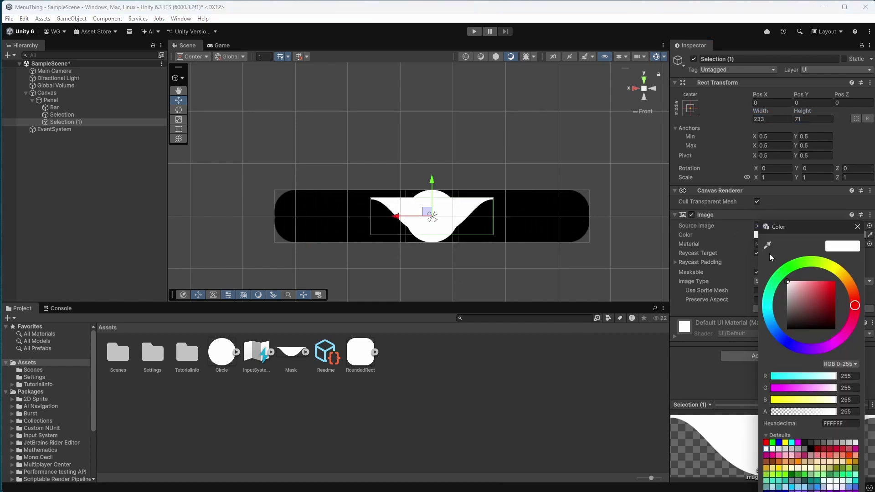
pyautogui.click(767, 245)
pyautogui.click(606, 183)
# Raise the circle so it overlaps the bar's upper edge, and order Selection after the mask copy under Panel.
pyautogui.moveTo(430, 185); pyautogui.dragTo(432, 153)
pyautogui.click(222, 354)
pyautogui.click(63, 115)
pyautogui.moveTo(60, 115); pyautogui.dragTo(70, 127)
# Rename the mask copy as Mask and shift it together with Selection a little sideways along the bar.
pyautogui.click(72, 116)
pyautogui.click(745, 58)
pyautogui.write('Mask')
pyautogui.press('Return')
pyautogui.keyDown('shift'); pyautogui.click(82, 122); pyautogui.keyUp('shift')
pyautogui.moveTo(400, 195); pyautogui.dragTo(381, 196)
# Set the Main Camera's background colour to red and check the menu bar in the Game view.
pyautogui.click(62, 71)
pyautogui.scroll(-1, 787, 387)
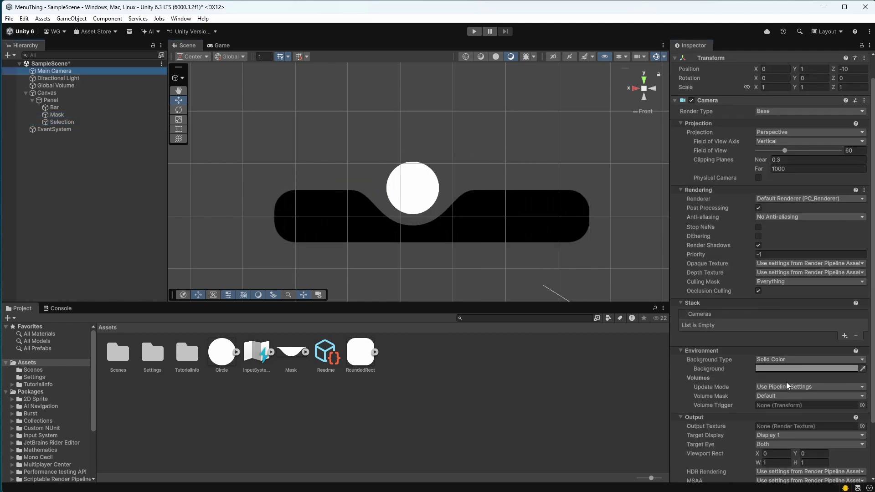
pyautogui.click(806, 368)
pyautogui.moveTo(857, 364); pyautogui.dragTo(874, 360)
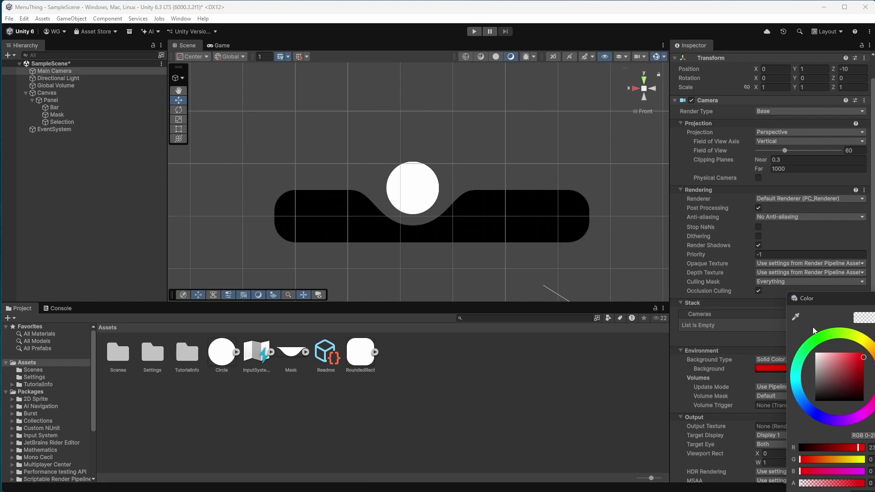
pyautogui.click(220, 45)
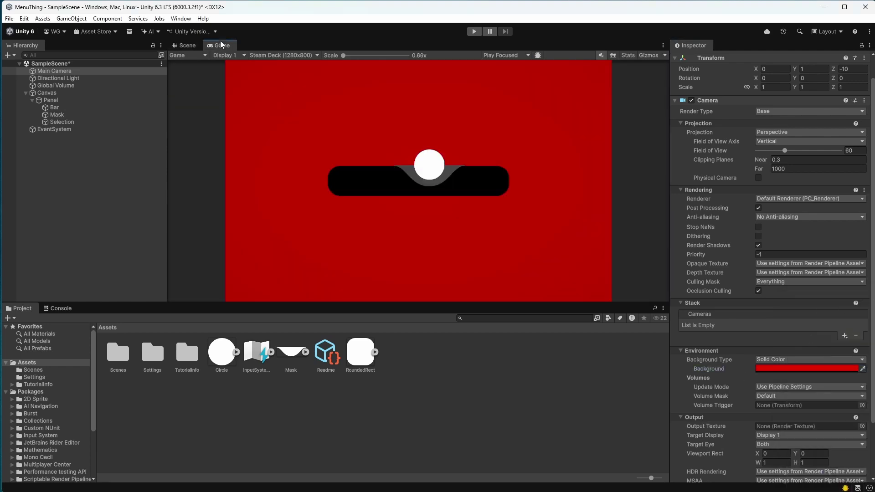
pyautogui.click(180, 45)
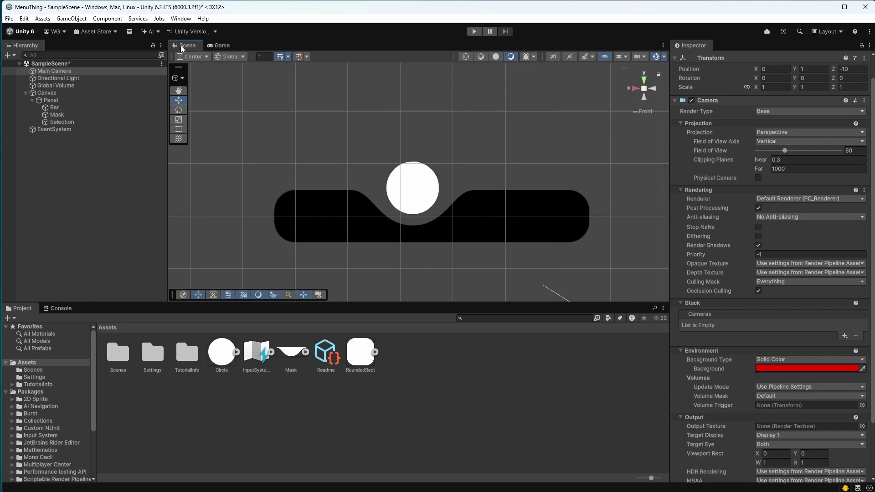
# Select the Mask object and delete it from the Panel.
pyautogui.click(436, 211)
pyautogui.click(222, 45)
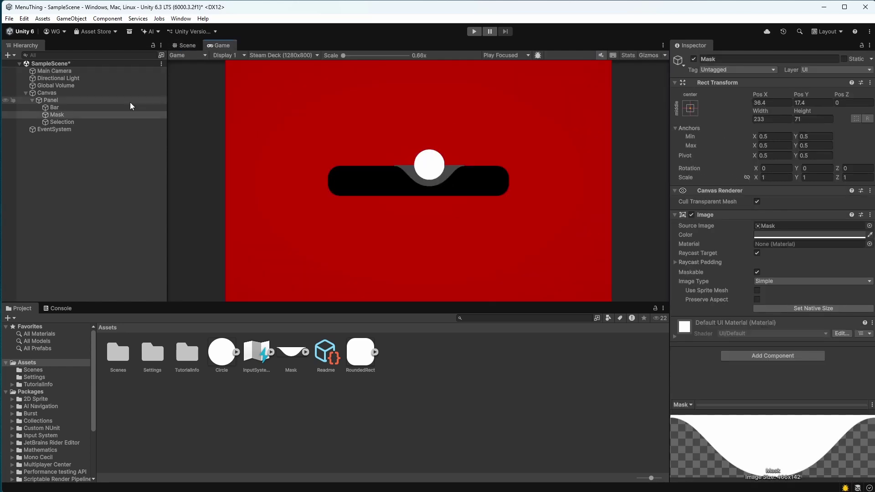
pyautogui.click(74, 121)
pyautogui.click(72, 116)
pyautogui.rightClick(73, 116)
pyautogui.click(115, 182)
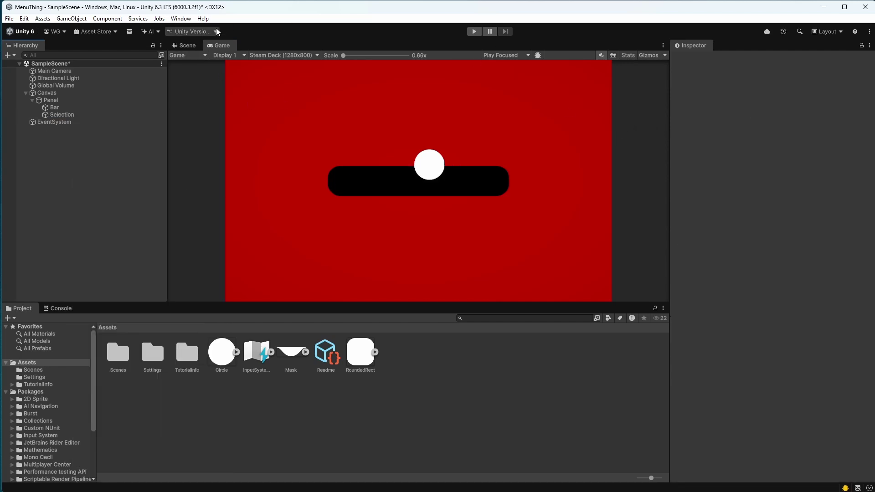
# Create a URP Canvas Shader Graph in the Assets folder and name it InvertedMask.
pyautogui.rightClick(257, 418)
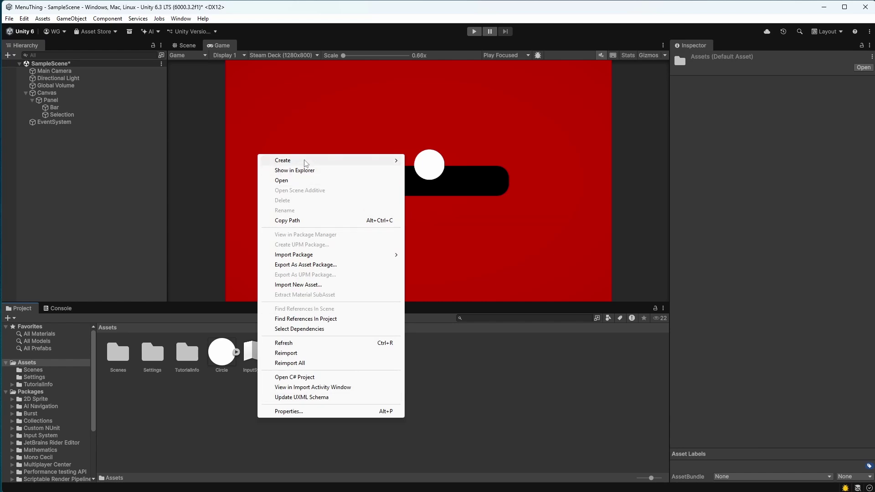
pyautogui.moveTo(303, 161)
pyautogui.moveTo(455, 276)
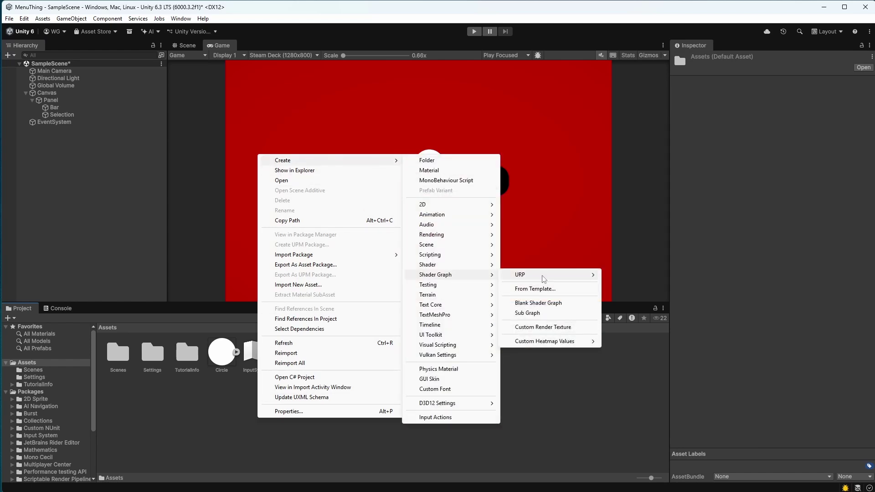
pyautogui.moveTo(540, 276)
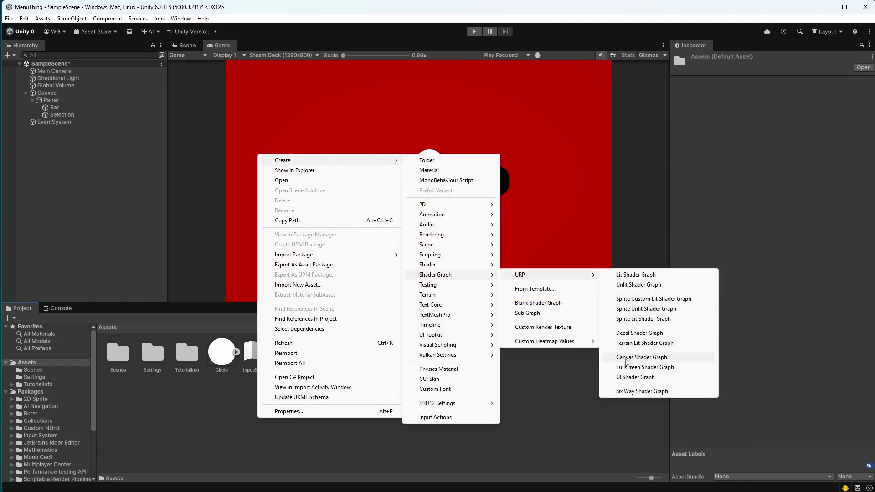
pyautogui.click(682, 358)
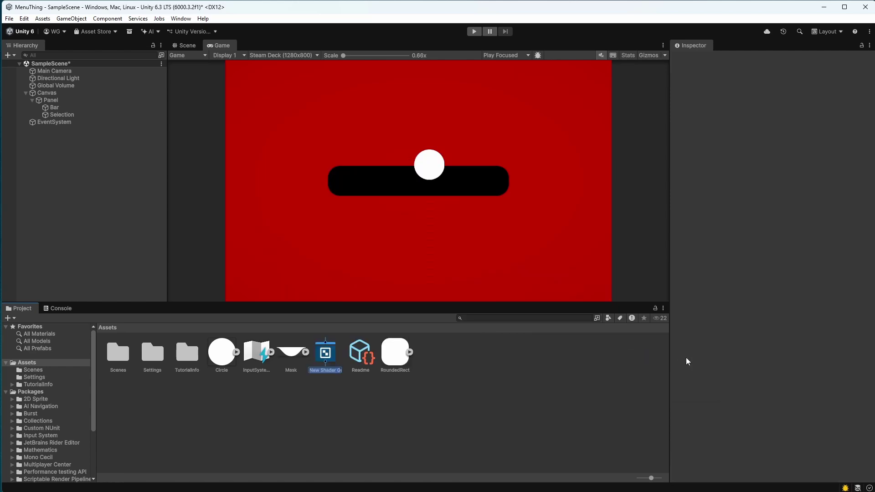
pyautogui.press('Return')
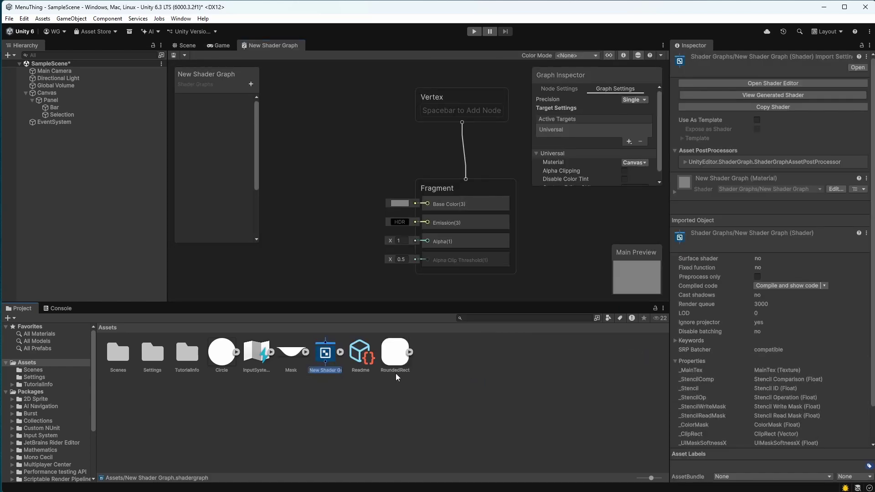
pyautogui.write('InvertedMa...')
pyautogui.press('Return')
pyautogui.click(538, 362)
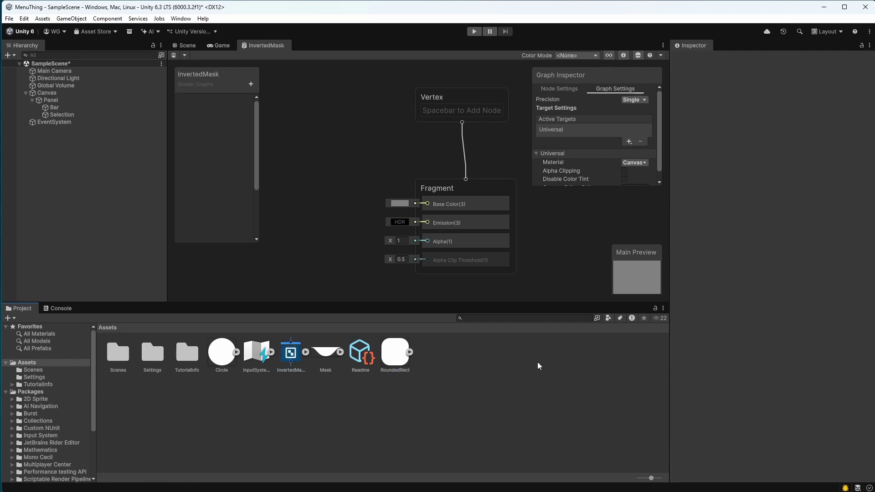
# Maximize the InvertedMask graph and move the Vertex and Fragment blocks aside to make room for nodes.
pyautogui.rightClick(259, 46)
pyautogui.click(282, 50)
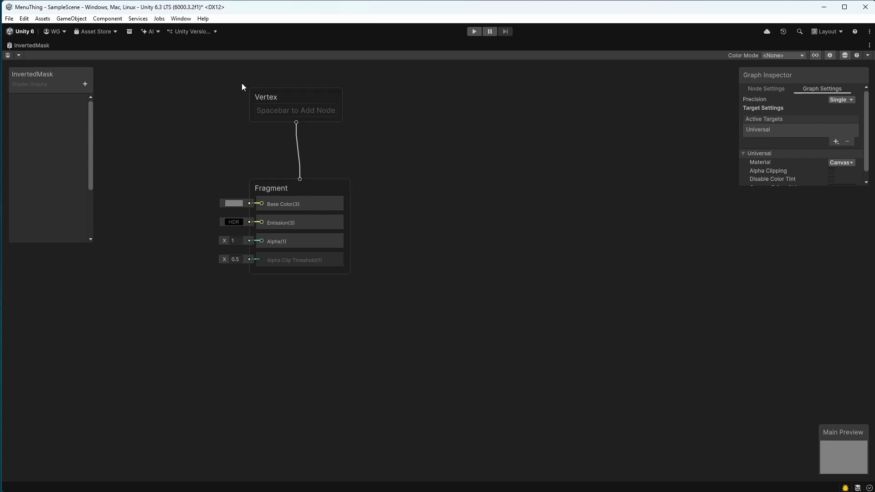
pyautogui.moveTo(242, 83); pyautogui.dragTo(755, 312)
pyautogui.click(688, 307)
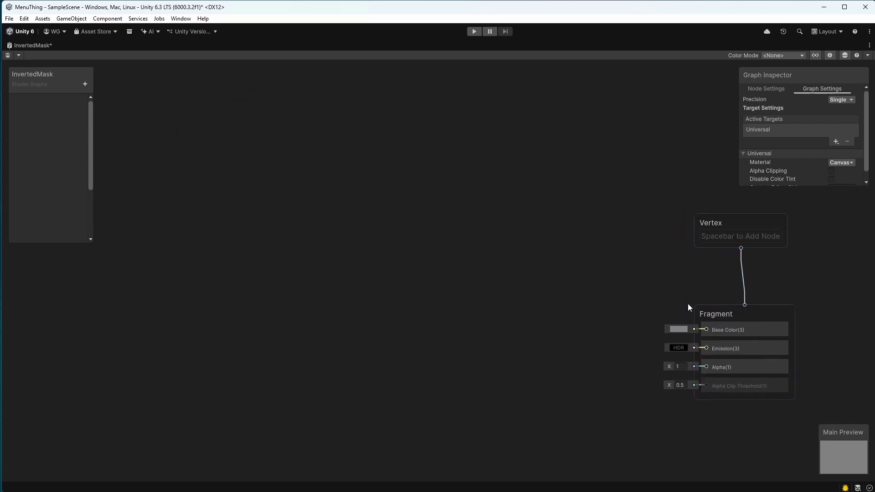
# Add a Sample Texture 2D node to the InvertedMask graph.
pyautogui.rightClick(319, 167)
pyautogui.click(357, 175)
pyautogui.write('text')
pyautogui.press('Return')
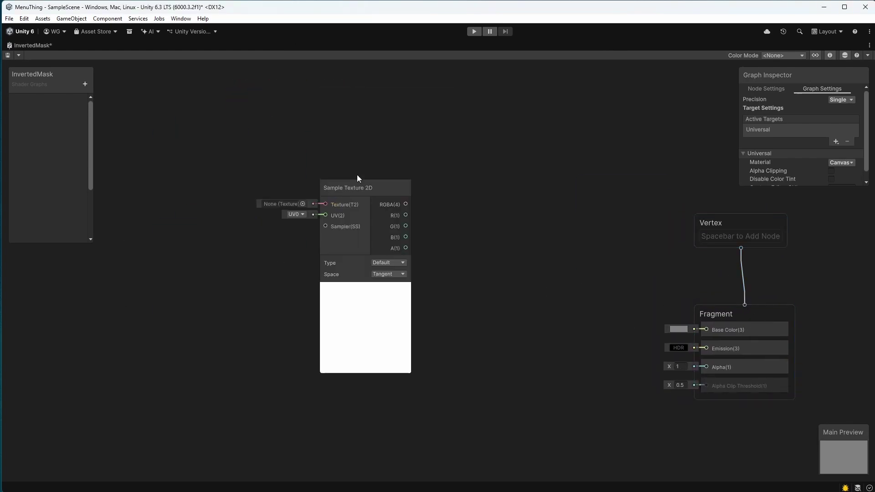
# Add a Texture 2D property named MainTex and connect it to the Sample Texture 2D node's Texture input.
pyautogui.click(89, 83)
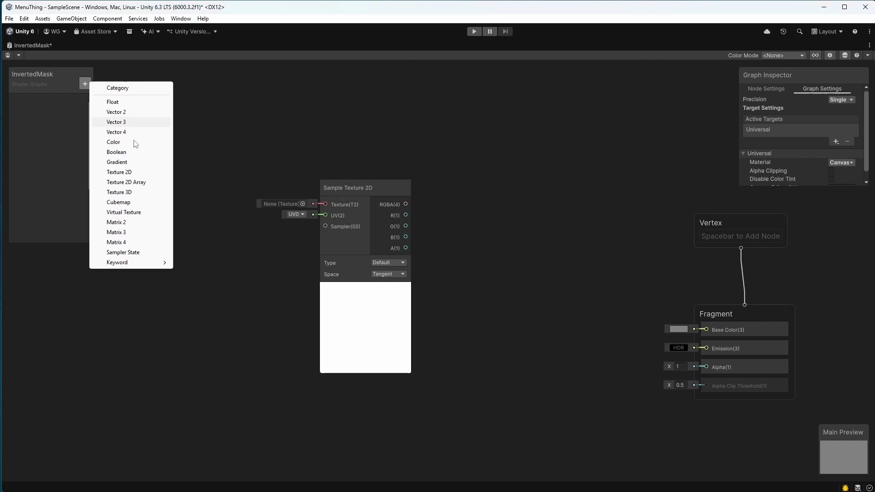
pyautogui.click(131, 172)
pyautogui.write('MainTex')
pyautogui.press('Return')
pyautogui.moveTo(30, 100); pyautogui.dragTo(275, 190)
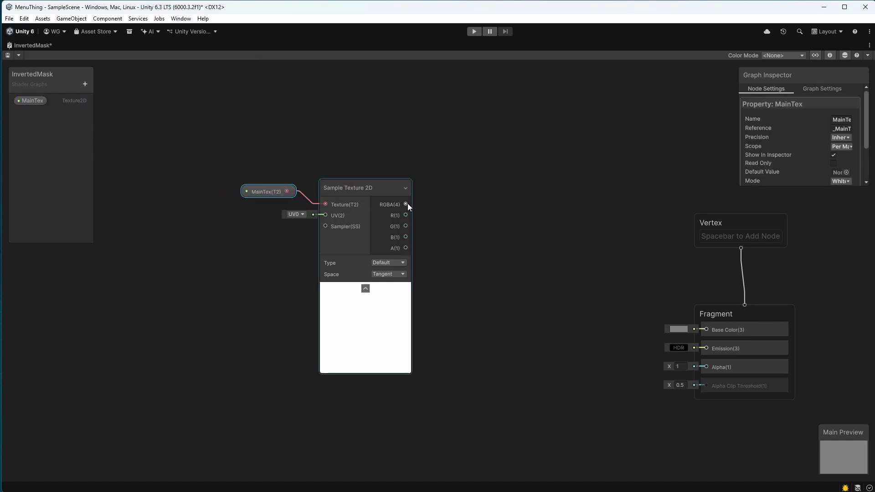
# Connect the sampled RGBA to Base Color and A to Alpha, save the graph and restore the normal layout.
pyautogui.moveTo(406, 204); pyautogui.dragTo(700, 330)
pyautogui.moveTo(406, 248); pyautogui.dragTo(707, 367)
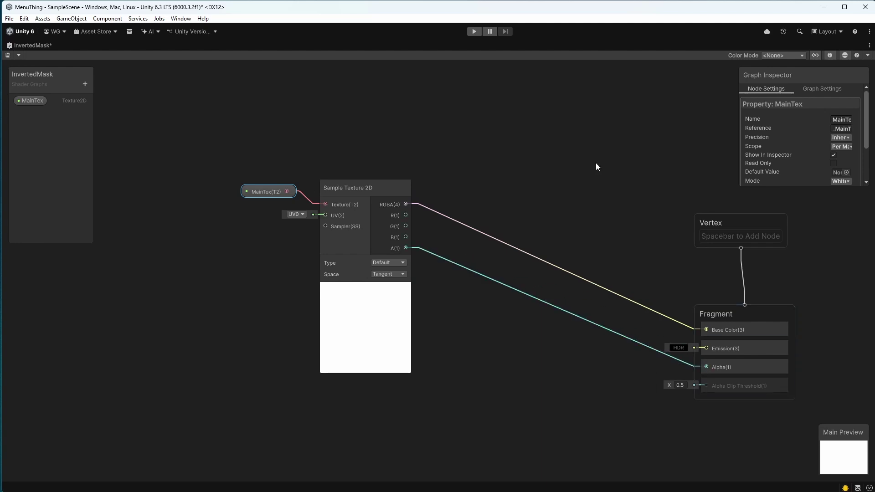
pyautogui.click(595, 166)
pyautogui.click(13, 54)
pyautogui.doubleClick(30, 45)
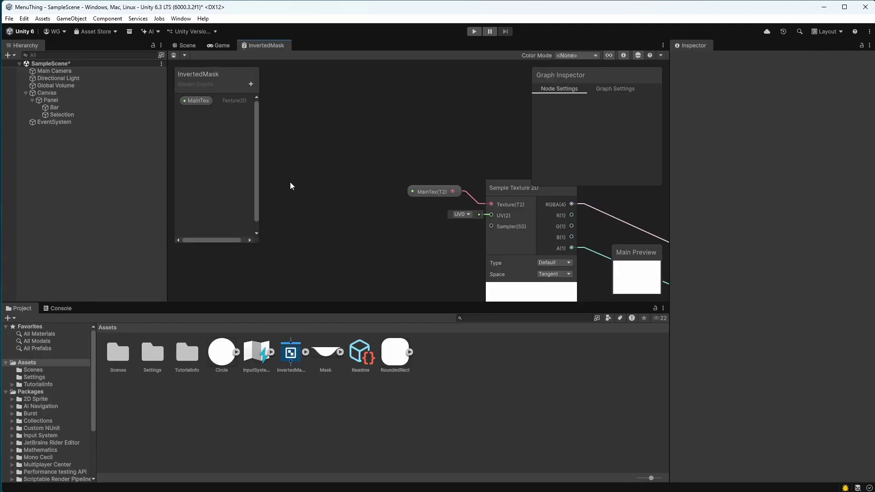
# Create a material from the InvertedMask shader graph and name it InvertedMask.
pyautogui.click(187, 46)
pyautogui.click(332, 224)
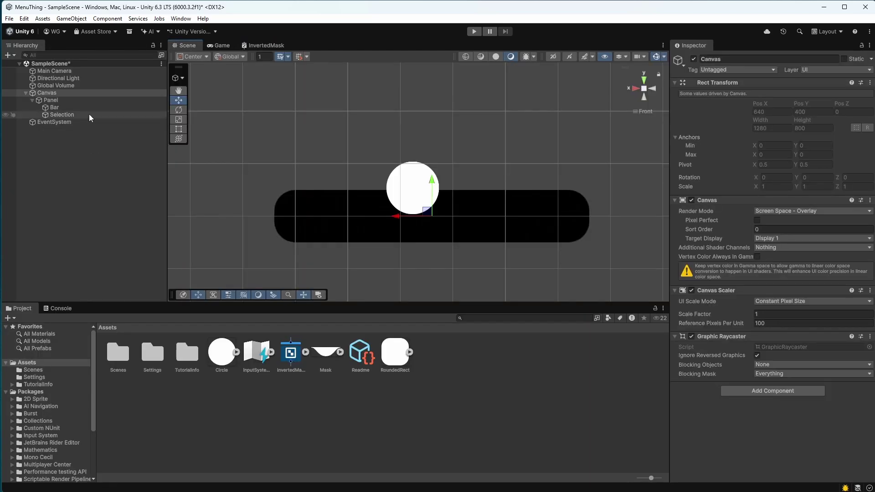
pyautogui.click(81, 108)
pyautogui.rightClick(293, 349)
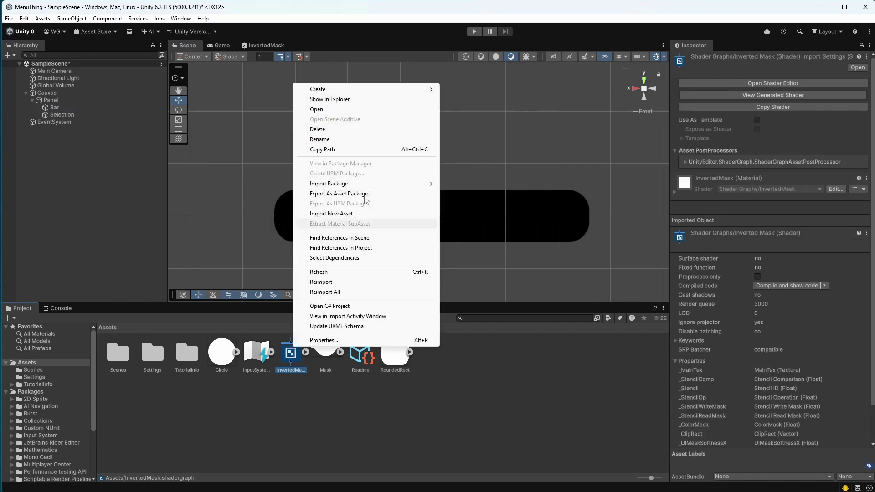
pyautogui.moveTo(316, 88)
pyautogui.click(465, 104)
pyautogui.write('Inverted')
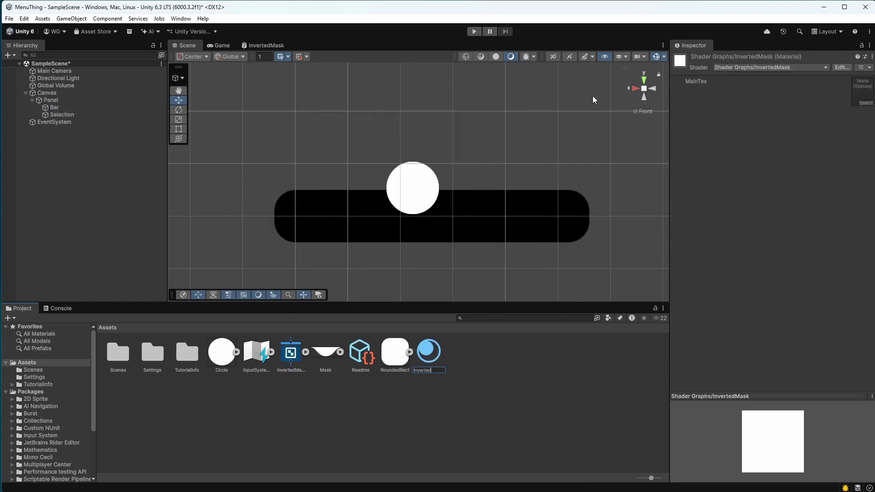
pyautogui.write('Mask')
pyautogui.press('Return')
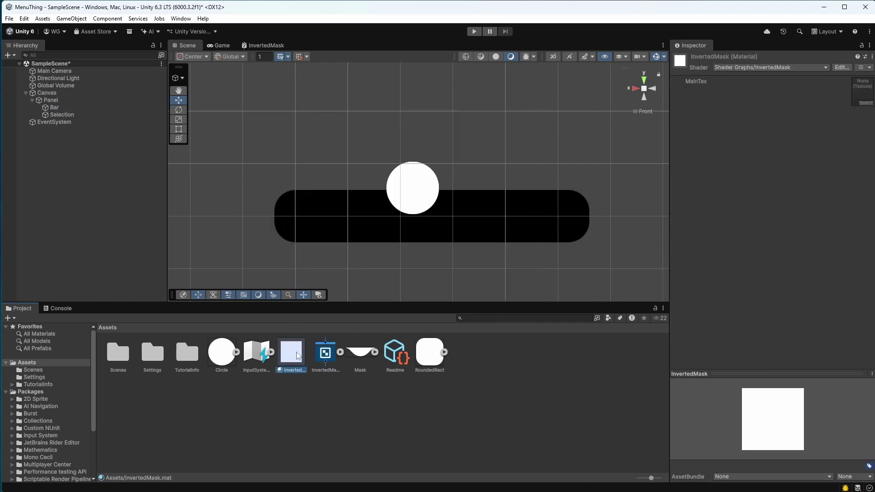
# Assign the InvertedMask material to the Bar image and save the scene.
pyautogui.click(54, 107)
pyautogui.moveTo(296, 356); pyautogui.dragTo(782, 244)
pyautogui.click(523, 392)
pyautogui.hotkey('ctrl', 's')
pyautogui.click(319, 224)
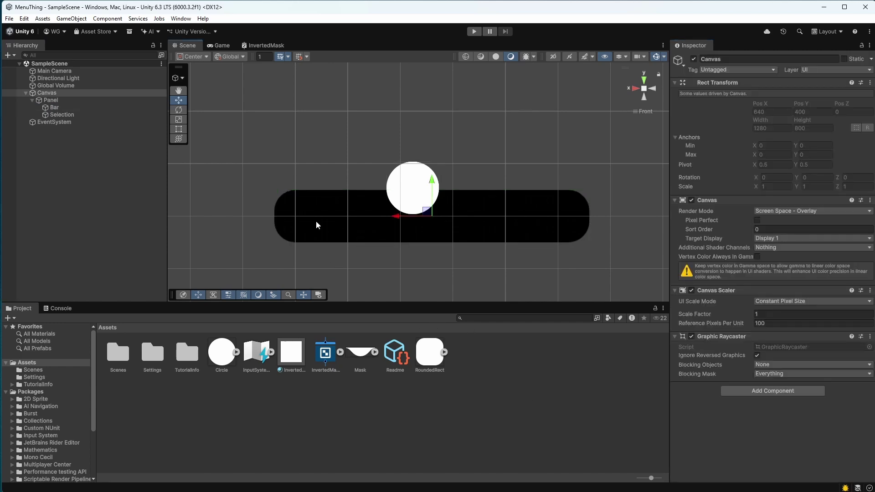
# Set the Bar image's color to black and save the scene.
pyautogui.click(316, 221)
pyautogui.click(799, 235)
pyautogui.moveTo(860, 294); pyautogui.dragTo(805, 355)
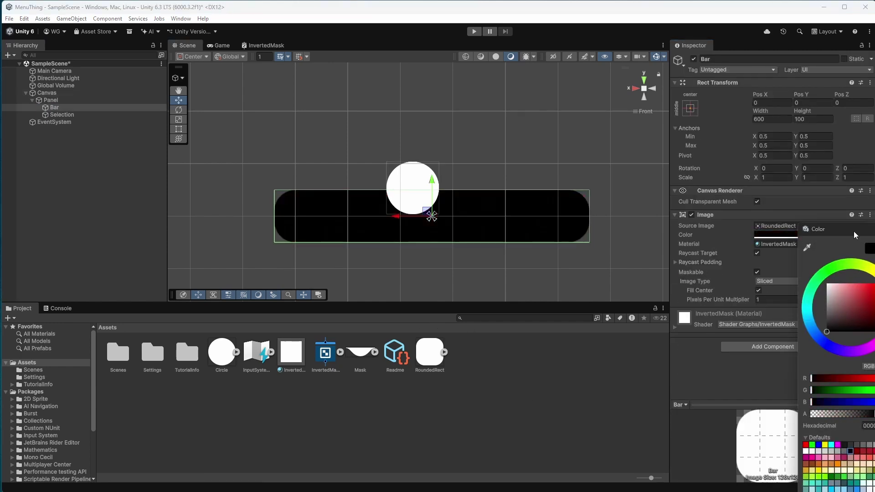
pyautogui.click(874, 230)
pyautogui.click(577, 375)
pyautogui.click(495, 220)
pyautogui.hotkey('ctrl', 's')
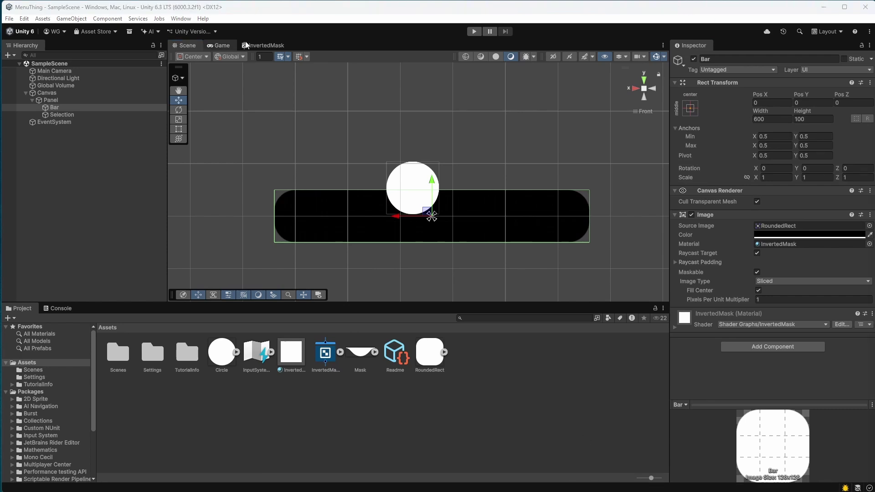
# Maximize the InvertedMask graph and duplicate the MainTex and Sample Texture 2D nodes below the originals.
pyautogui.click(264, 45)
pyautogui.rightClick(264, 45)
pyautogui.click(304, 55)
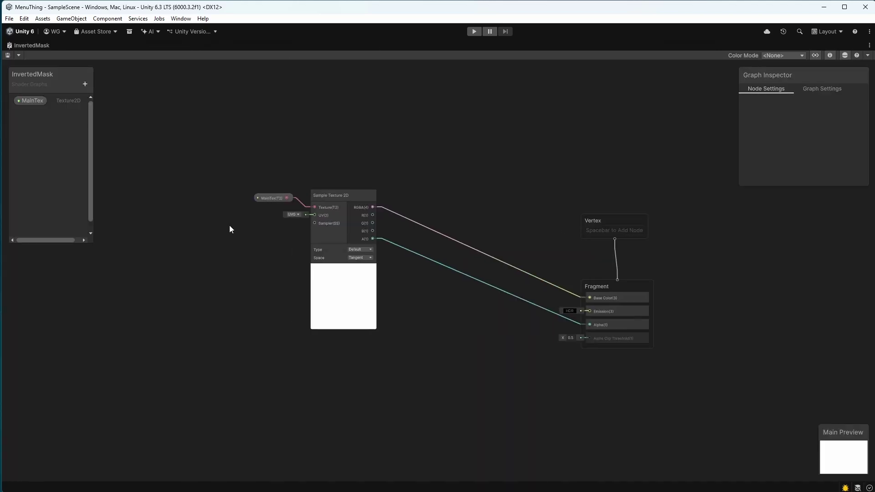
pyautogui.moveTo(366, 217); pyautogui.dragTo(348, 184)
pyautogui.click(326, 323)
pyautogui.hotkey('ctrl', 'd')
pyautogui.moveTo(455, 195); pyautogui.dragTo(273, 309)
pyautogui.click(195, 315)
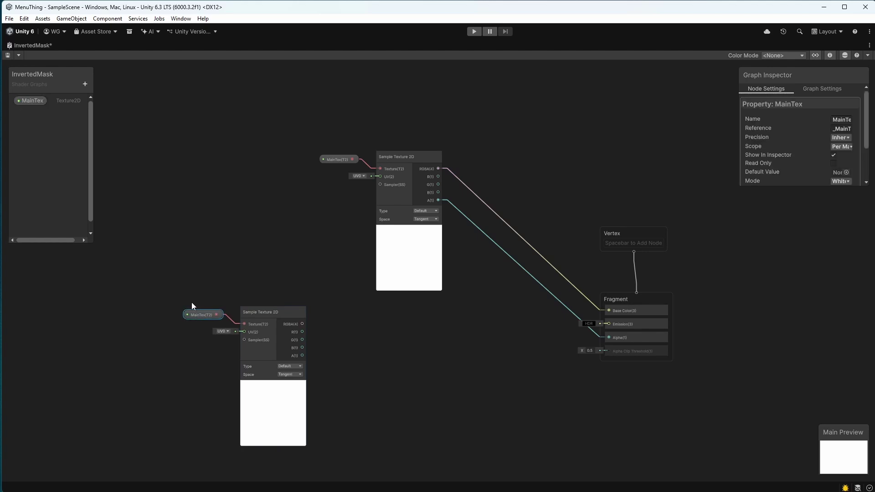
# Add a Texture 2D property named MaskTex and use it in place of the duplicated MainTex node as the second sampler's texture.
pyautogui.click(83, 85)
pyautogui.click(98, 171)
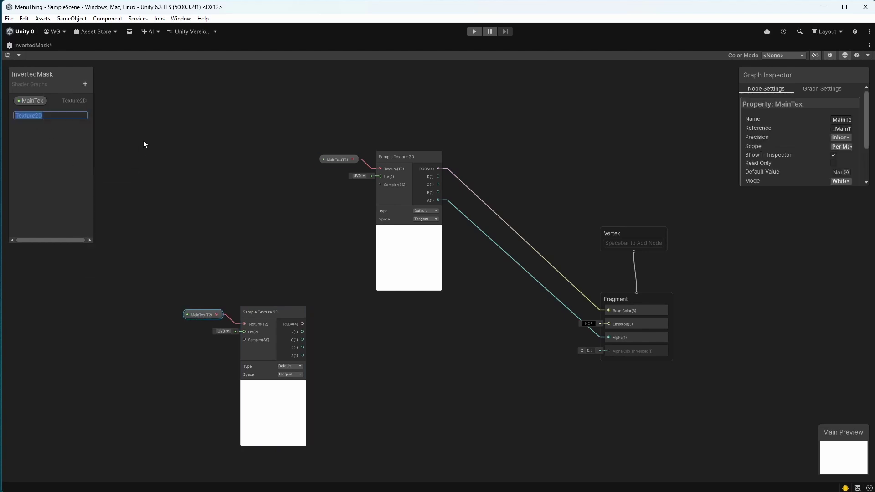
pyautogui.write('MaskTex')
pyautogui.press('Return')
pyautogui.moveTo(33, 114); pyautogui.dragTo(277, 319)
pyautogui.click(195, 312)
pyautogui.press('Delete')
pyautogui.click(212, 279)
pyautogui.keyDown('ctrl'); pyautogui.click(271, 316); pyautogui.keyUp('ctrl')
# Add a One Minus node fed by the A output of the MaskTex Sample Texture 2D node.
pyautogui.click(358, 355)
pyautogui.moveTo(358, 356); pyautogui.dragTo(335, 330, button='middle')
pyautogui.moveTo(292, 303); pyautogui.dragTo(362, 321)
pyautogui.press('Escape')
pyautogui.write('one minus')
pyautogui.press('Return')
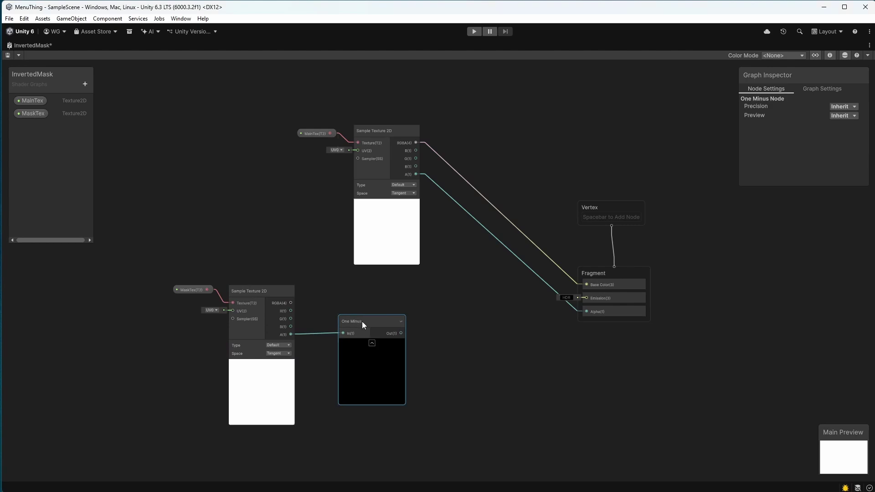
# Add a Multiply node with the One Minus output connected to its B input.
pyautogui.moveTo(401, 333); pyautogui.dragTo(334, 334, button='middle')
pyautogui.moveTo(335, 334); pyautogui.dragTo(365, 321)
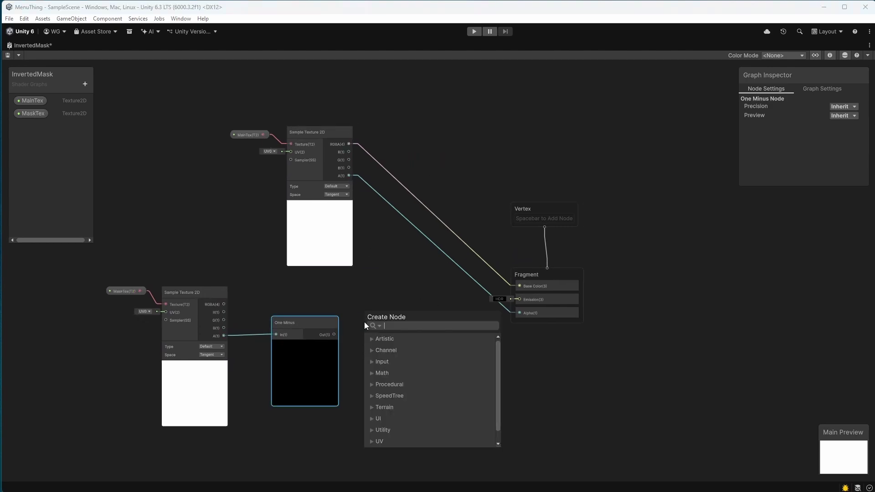
pyautogui.write('mul')
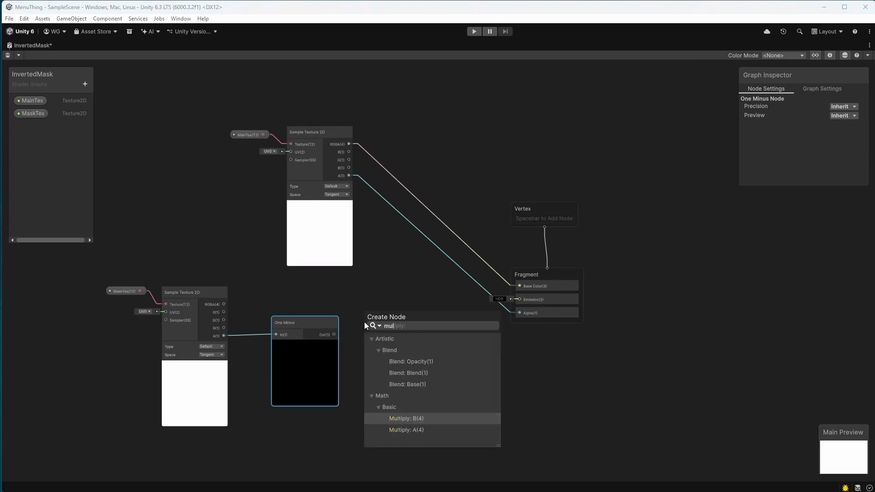
pyautogui.press('Return')
pyautogui.moveTo(410, 329); pyautogui.dragTo(425, 313)
pyautogui.moveTo(425, 315); pyautogui.dragTo(343, 304, button='middle')
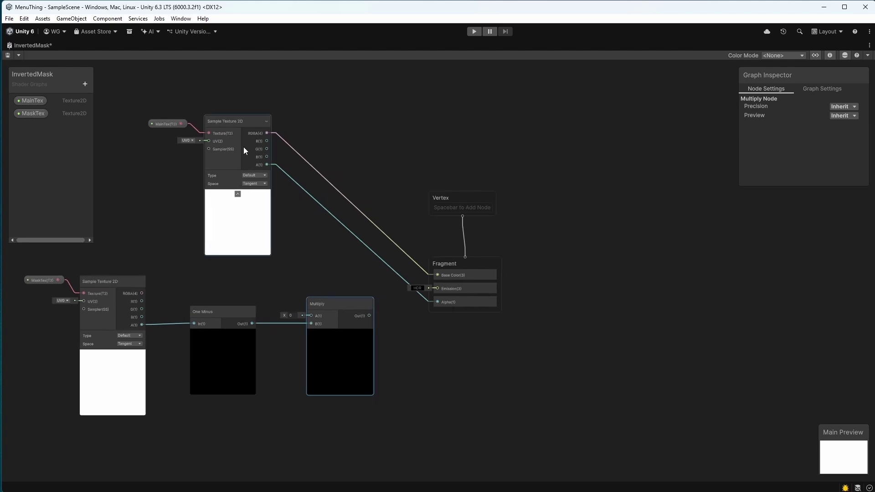
# Connect the MainTex sample's A to Multiply's A and Multiply's output to the fragment Alpha, and save the graph.
pyautogui.moveTo(267, 165); pyautogui.dragTo(311, 315)
pyautogui.moveTo(369, 316); pyautogui.dragTo(436, 303)
pyautogui.click(349, 263)
pyautogui.moveTo(349, 264); pyautogui.dragTo(480, 270, button='middle')
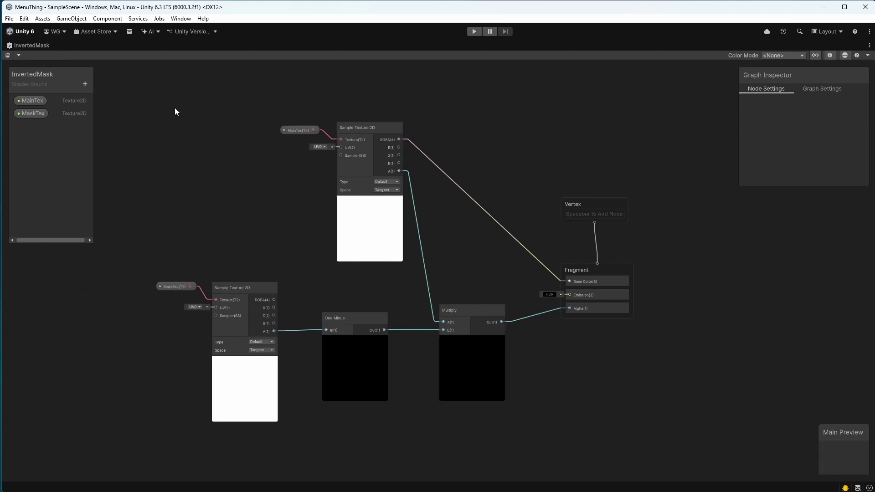
# Restore the normal layout and assign the Mask texture to the InvertedMask material's MaskTex, checking the bar in the scene.
pyautogui.rightClick(28, 45)
pyautogui.click(32, 49)
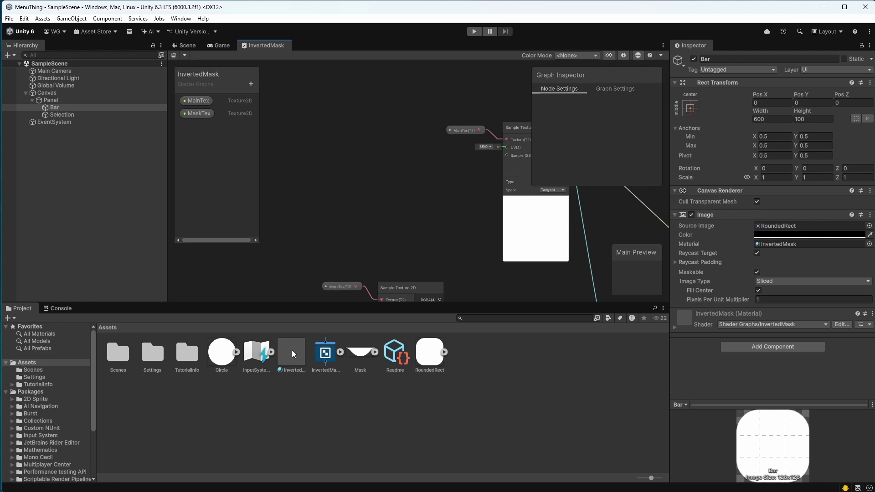
pyautogui.moveTo(291, 350); pyautogui.dragTo(862, 129)
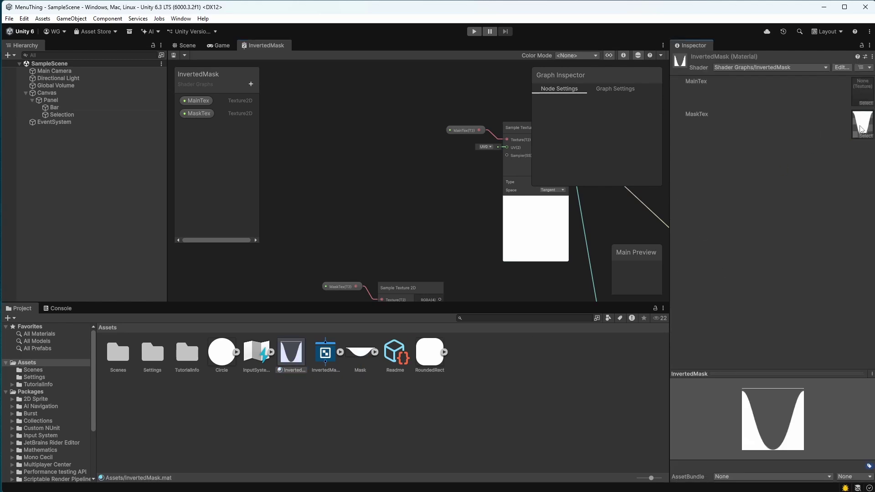
pyautogui.moveTo(475, 204); pyautogui.dragTo(365, 170, button='middle')
pyautogui.click(183, 46)
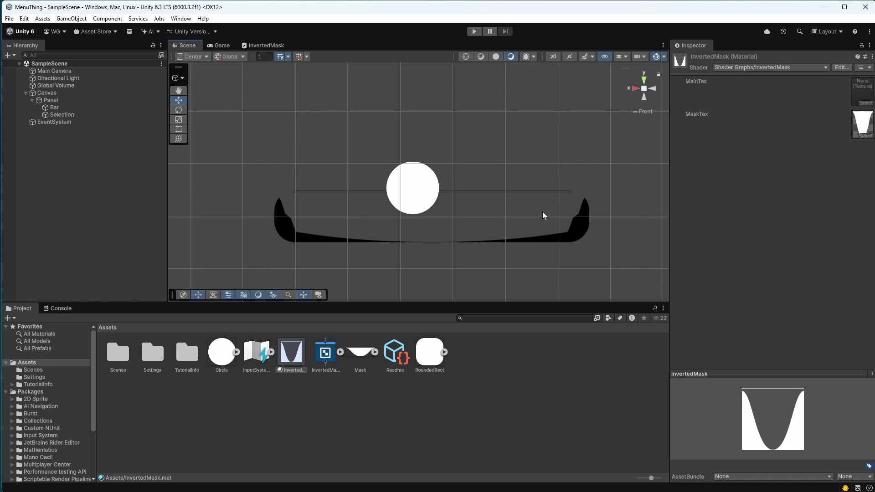
pyautogui.click(227, 45)
pyautogui.click(189, 46)
# Add a Position node in World space to the left of the MaskTex sampler in the maximized graph.
pyautogui.press('space')
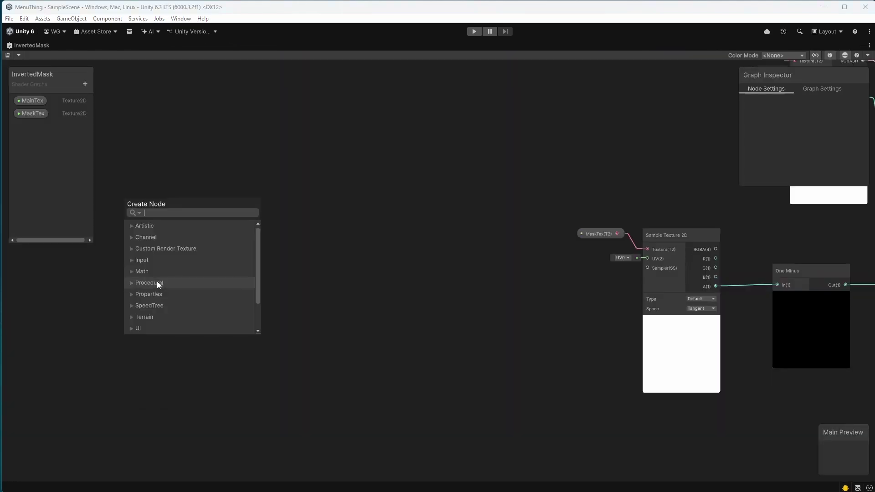
pyautogui.write('posi')
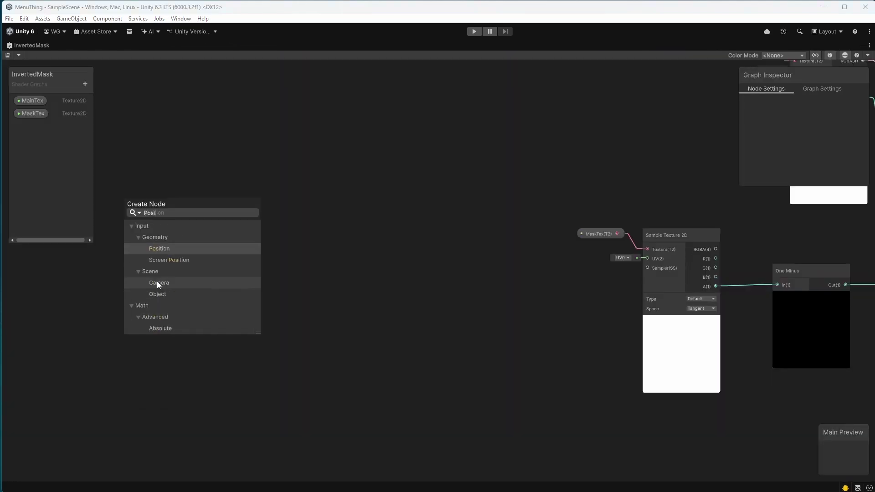
pyautogui.press('Return')
pyautogui.moveTo(158, 296); pyautogui.dragTo(170, 269)
pyautogui.click(201, 298)
pyautogui.click(211, 330)
# Add a Split node and connect the Position node's output to its input.
pyautogui.rightClick(263, 286)
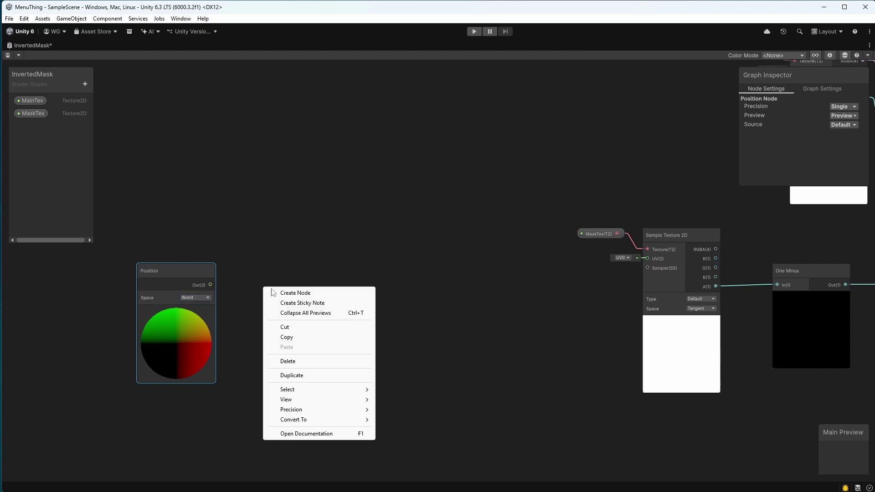
pyautogui.click(281, 294)
pyautogui.write('split')
pyautogui.press('Return')
pyautogui.moveTo(285, 307); pyautogui.dragTo(293, 288)
pyautogui.moveTo(213, 285); pyautogui.dragTo(281, 302)
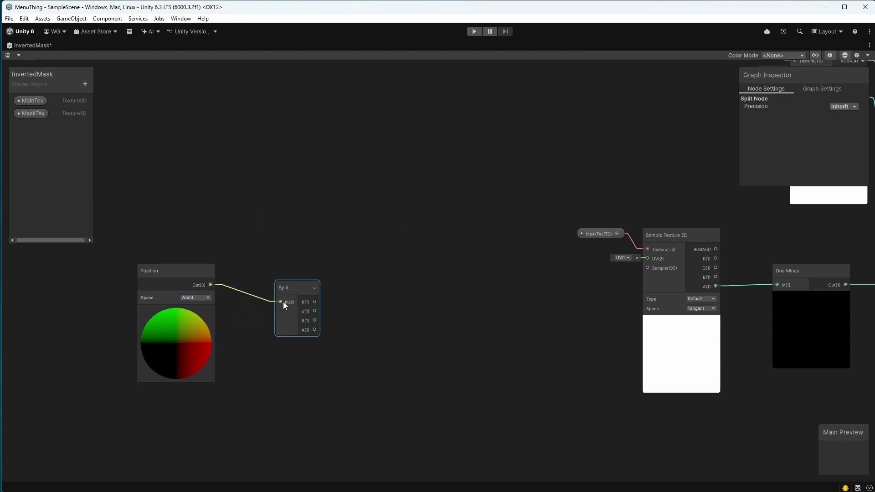
# Add a Vector 4 node, connect Split's R to X and G to Y, and set W to 1.
pyautogui.moveTo(283, 302); pyautogui.dragTo(256, 294, button='middle')
pyautogui.rightClick(313, 289)
pyautogui.click(375, 296)
pyautogui.write('vec')
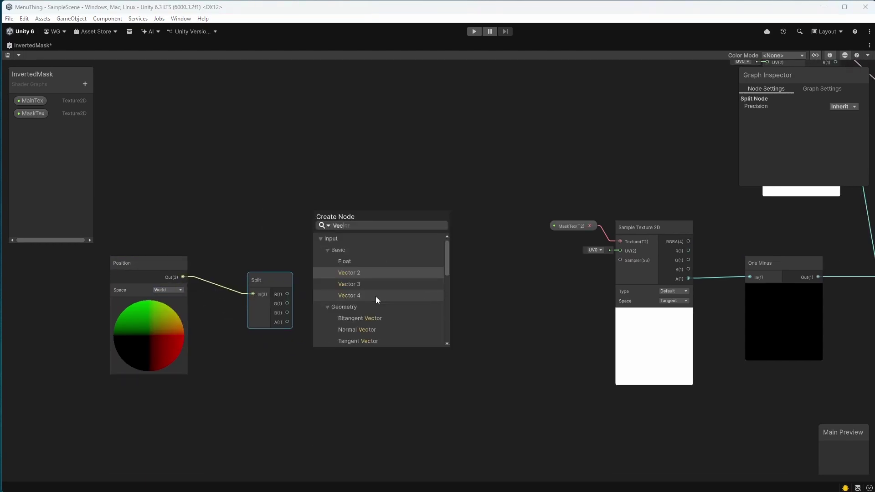
pyautogui.doubleClick(361, 296)
pyautogui.moveTo(345, 305); pyautogui.dragTo(380, 288)
pyautogui.moveTo(287, 294); pyautogui.dragTo(355, 316)
pyautogui.click(334, 334)
pyautogui.write('1')
pyautogui.scroll(5, 346, 346)
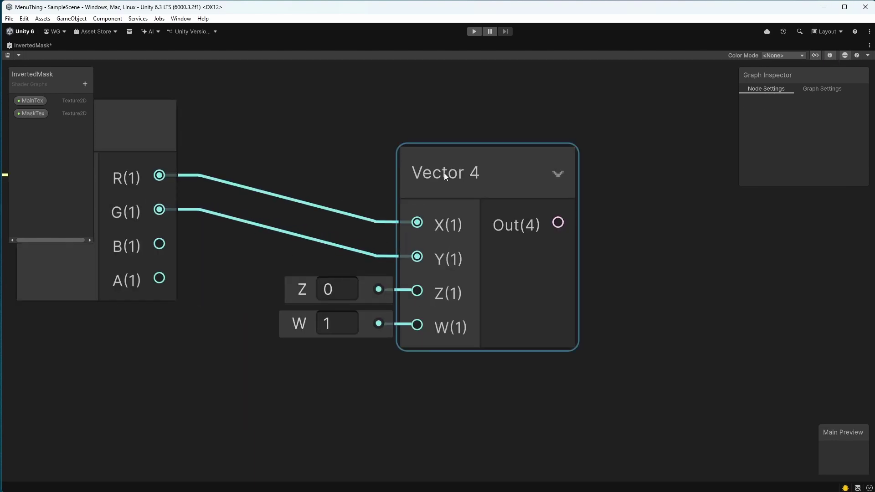
# Add a Matrix 4 property named MaskMatrix and place its node above the Vector 4 node.
pyautogui.scroll(-6, 444, 173)
pyautogui.moveTo(530, 242); pyautogui.dragTo(319, 210, button='middle')
pyautogui.click(85, 83)
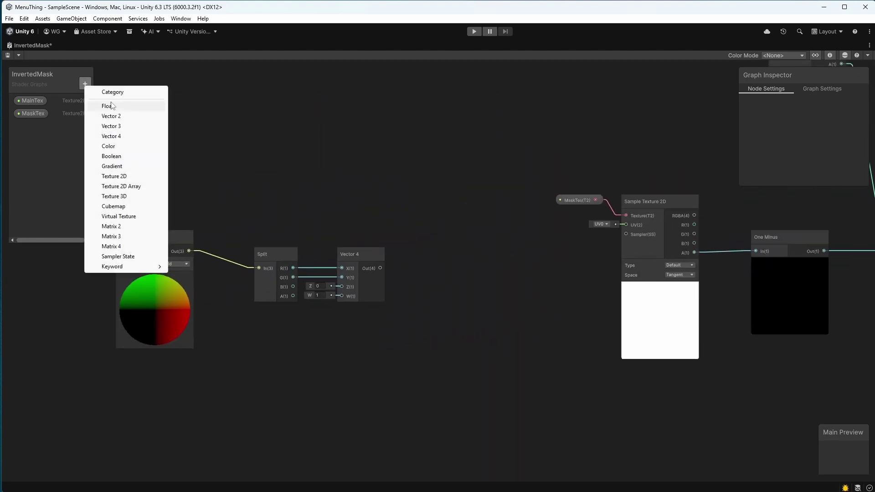
pyautogui.click(137, 236)
pyautogui.write('MaskMatri')
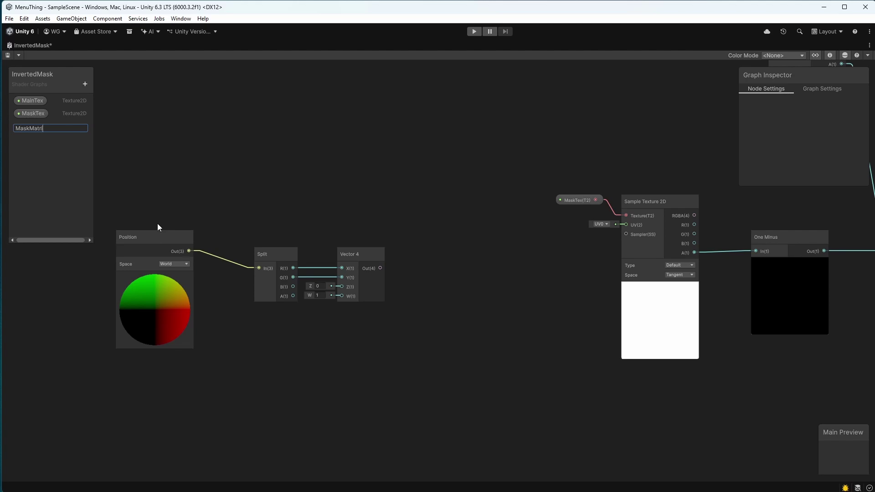
pyautogui.write('x')
pyautogui.press('Return')
pyautogui.moveTo(45, 128); pyautogui.dragTo(364, 223)
pyautogui.click(412, 260)
# Add a Multiply node with MaskMatrix connected to A and the Vector 4 output connected to B.
pyautogui.moveTo(463, 258); pyautogui.dragTo(532, 230, button='middle')
pyautogui.rightClick(477, 238)
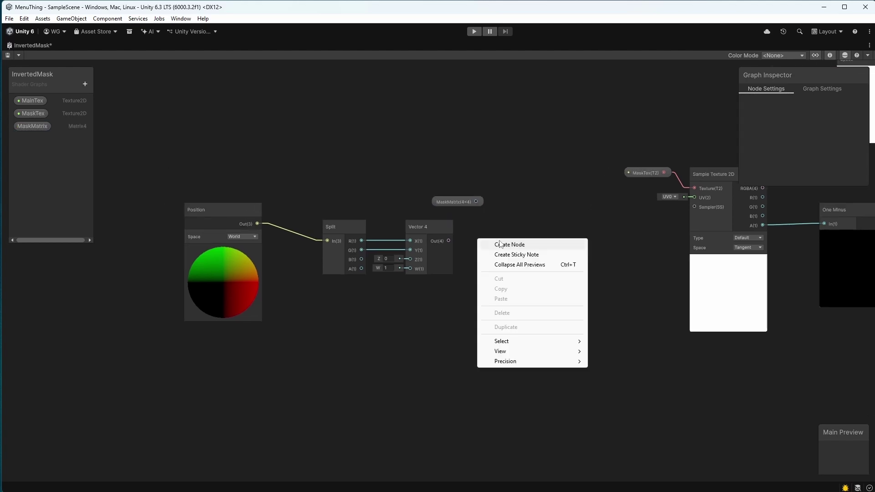
pyautogui.click(500, 244)
pyautogui.write('mul')
pyautogui.moveTo(449, 240); pyautogui.dragTo(524, 248)
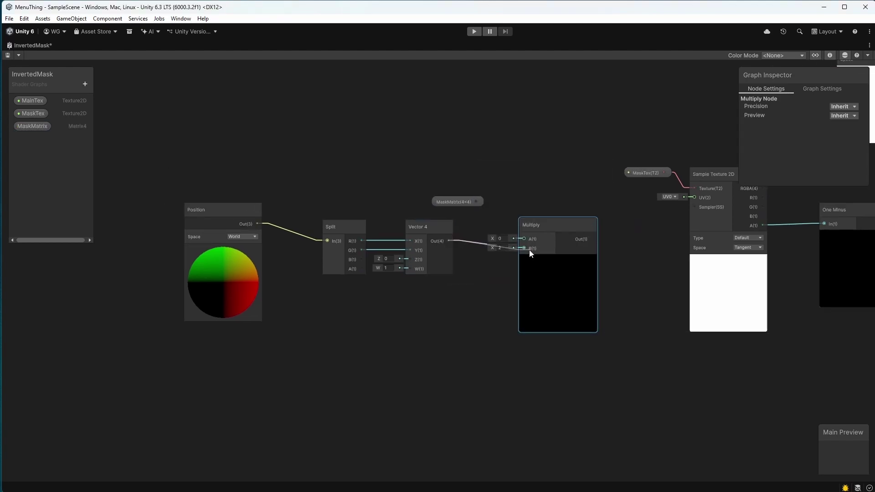
pyautogui.moveTo(476, 201); pyautogui.dragTo(524, 238)
# Try larger values such as 20 for the first entry of MaskMatrix's preview matrix and revert them.
pyautogui.click(454, 202)
pyautogui.scroll(-1, 804, 146)
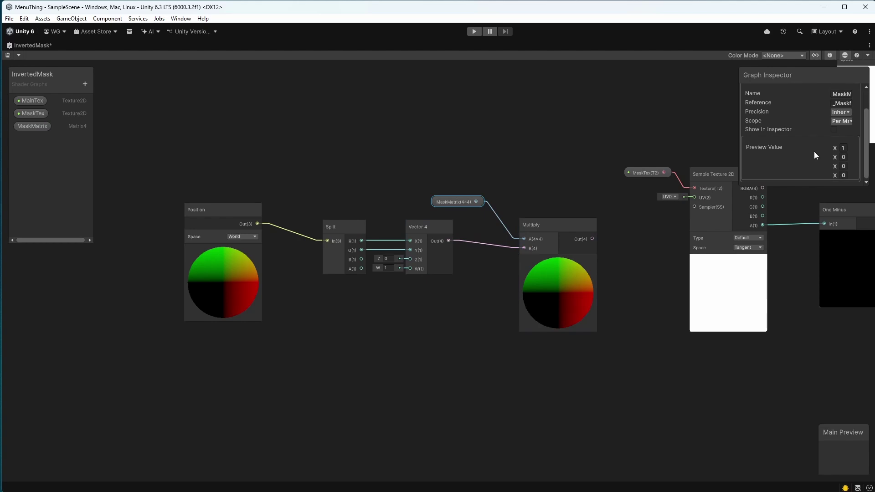
pyautogui.moveTo(739, 185); pyautogui.dragTo(632, 184)
pyautogui.click(740, 157)
pyautogui.write('2')
pyautogui.moveTo(739, 158); pyautogui.dragTo(734, 158)
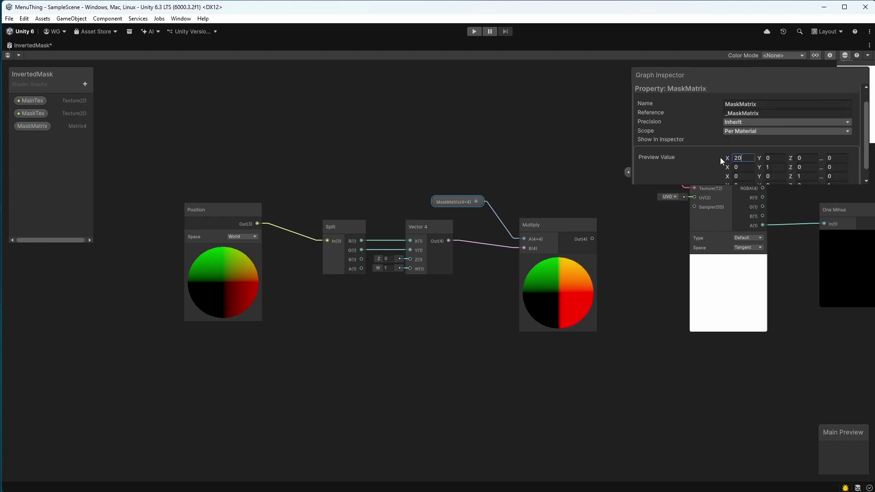
pyautogui.click(611, 139)
pyautogui.moveTo(633, 184); pyautogui.dragTo(713, 156)
# Shift the position-to-matrix nodes away from the MaskTex sampler and connect the matrix Multiply's output to the sampler's UV.
pyautogui.moveTo(565, 185); pyautogui.dragTo(187, 341)
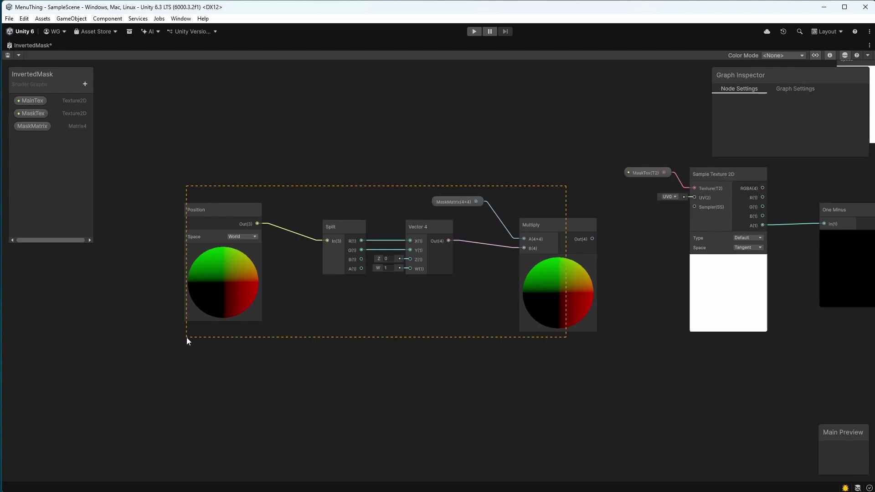
pyautogui.moveTo(215, 211); pyautogui.dragTo(131, 210)
pyautogui.click(547, 166)
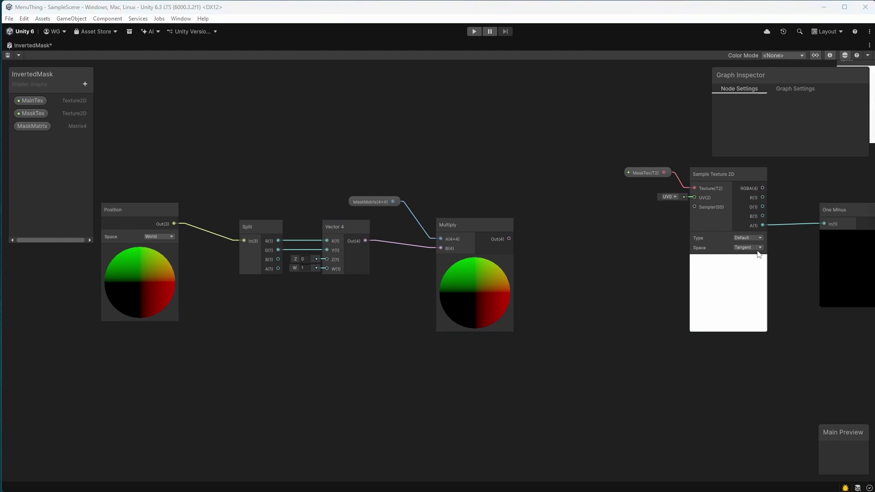
pyautogui.moveTo(509, 239); pyautogui.dragTo(694, 197)
pyautogui.moveTo(219, 178); pyautogui.dragTo(242, 190, button='middle')
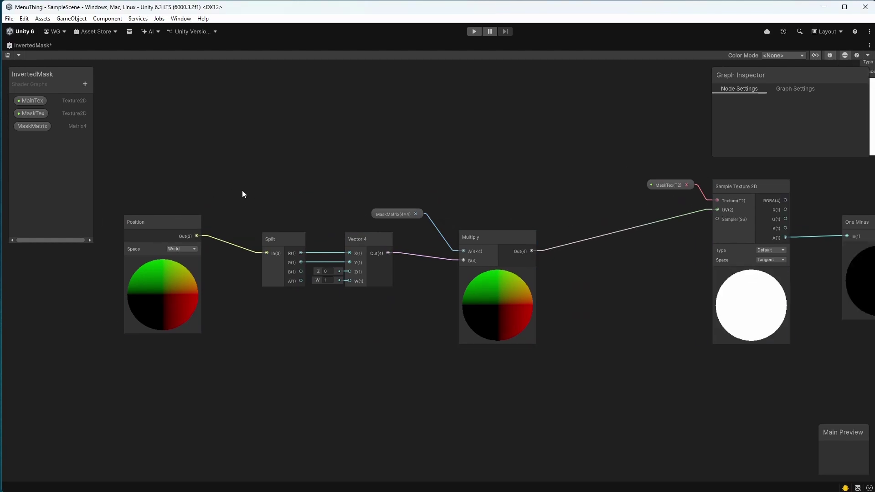
# Move the position and matrix nodes nearer the MaskTex sampler, with the Position node close to Split.
pyautogui.moveTo(515, 377); pyautogui.dragTo(178, 201)
pyautogui.moveTo(505, 241); pyautogui.dragTo(598, 202)
pyautogui.click(570, 177)
pyautogui.moveTo(253, 189); pyautogui.dragTo(293, 203)
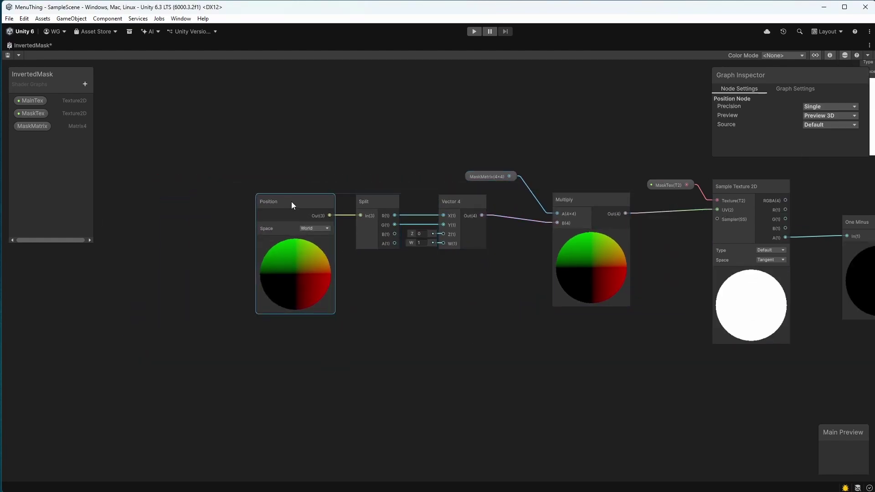
pyautogui.click(637, 308)
pyautogui.moveTo(636, 308); pyautogui.dragTo(351, 309, button='middle')
pyautogui.scroll(-3, 391, 352)
# Switch to InvertedImageMask.cs in Rider, add IMaterialModifier to the class declaration and generate its missing GetModifiedMaterial method.
pyautogui.hotkey('alt', 'Tab')
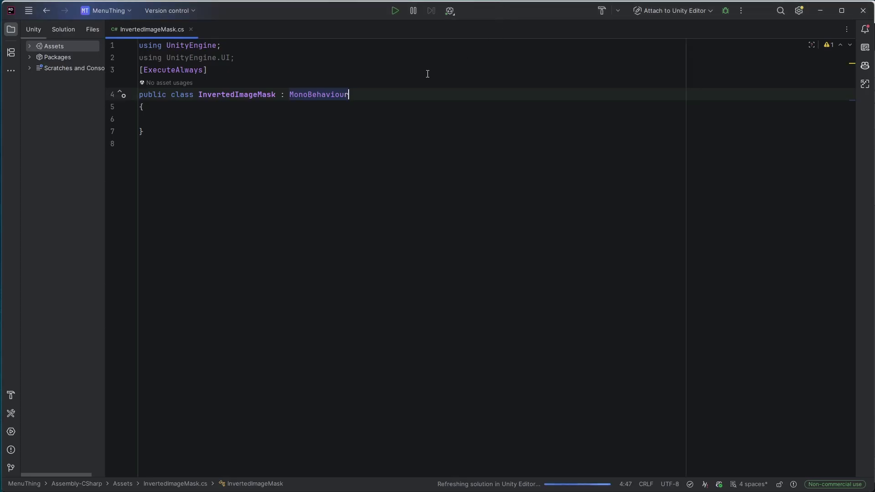
pyautogui.write(', IMaterialModifier')
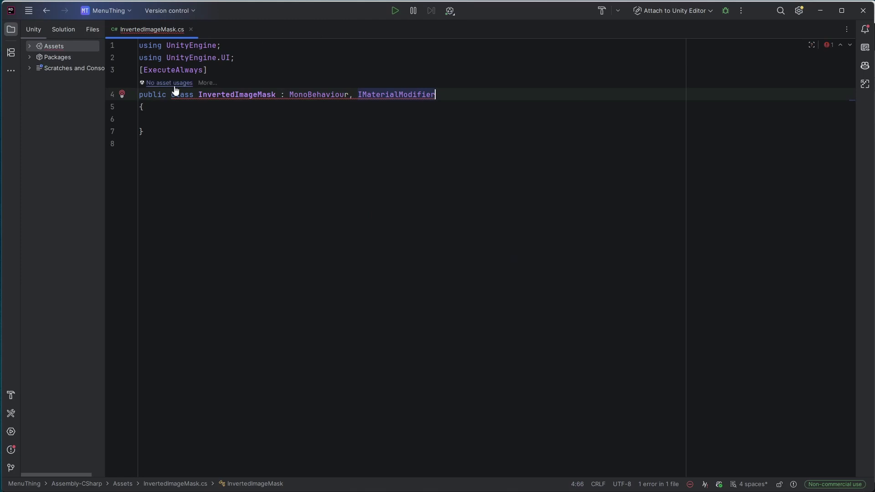
pyautogui.rightClick(378, 95)
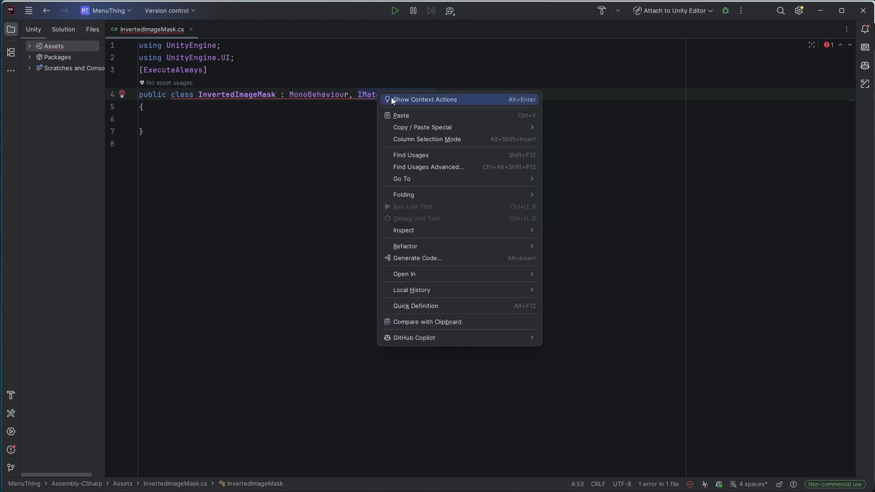
pyautogui.press('Escape')
pyautogui.click(122, 94)
pyautogui.click(166, 113)
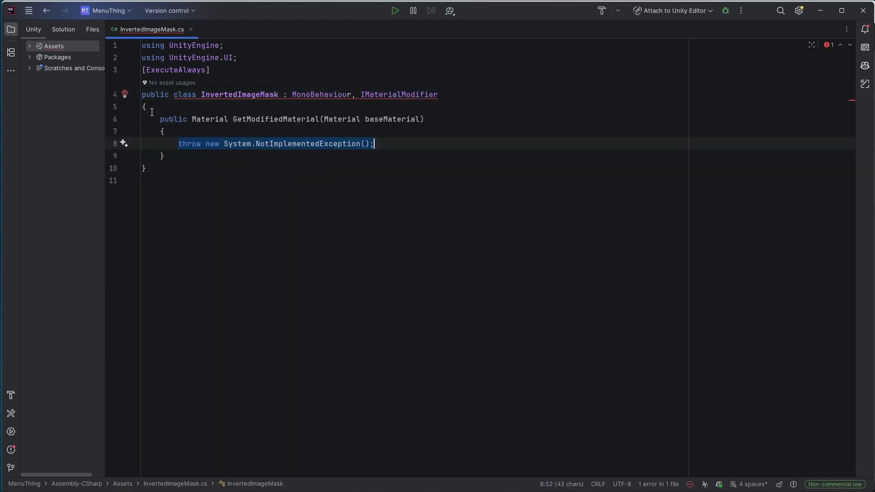
# Remove the placeholder NotImplementedException line from the body of GetModifiedMaterial.
pyautogui.click(311, 151)
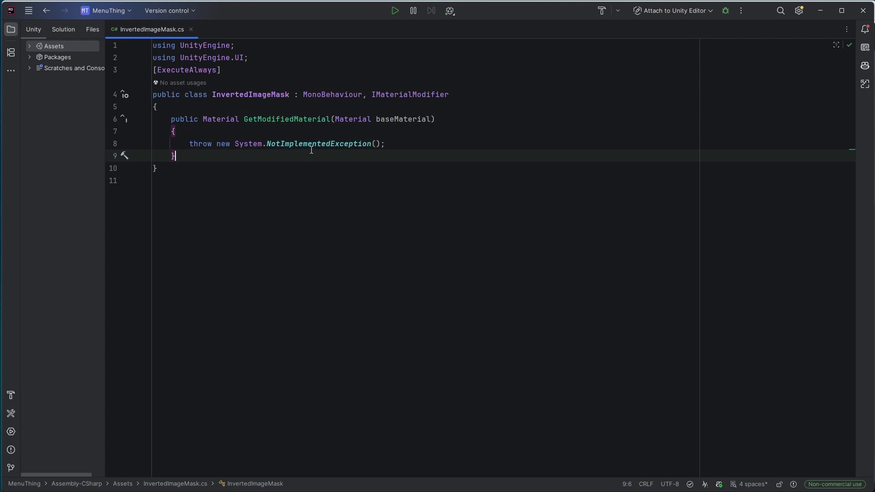
pyautogui.moveTo(402, 146); pyautogui.dragTo(191, 148)
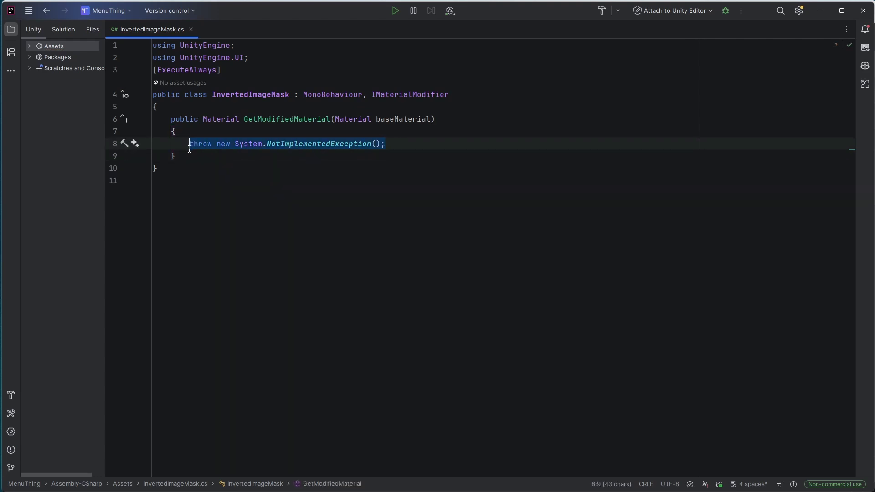
pyautogui.press('BackSpace')
pyautogui.press('Escape')
pyautogui.hotkey('shift', 'Home')
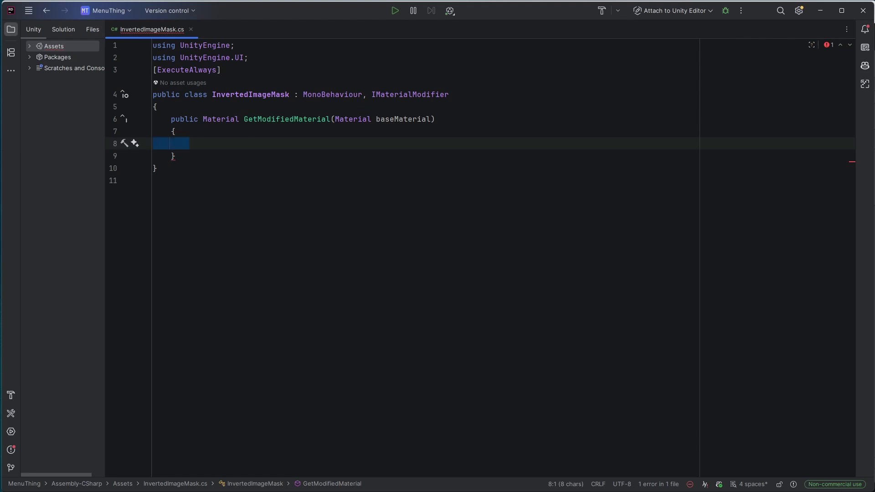
pyautogui.hotkey('alt', 'Tab')
pyautogui.hotkey('alt', 'Tab')
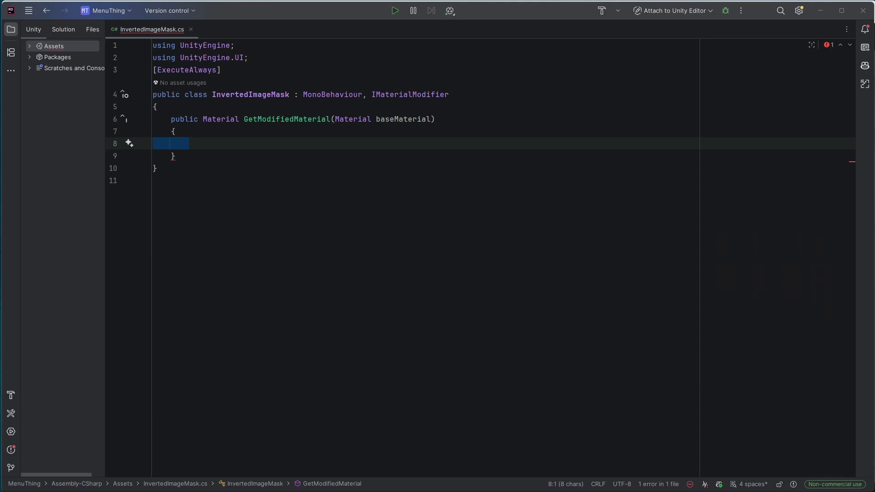
# Add serialized fields img, maskOffsetPixels (Vector2.zero), maskSizePixels (100f, 100f) and maskTexture, plus private Materials runtimeMaterial and runtimeMaterialBase above GetModifiedMaterial.
pyautogui.click(197, 143)
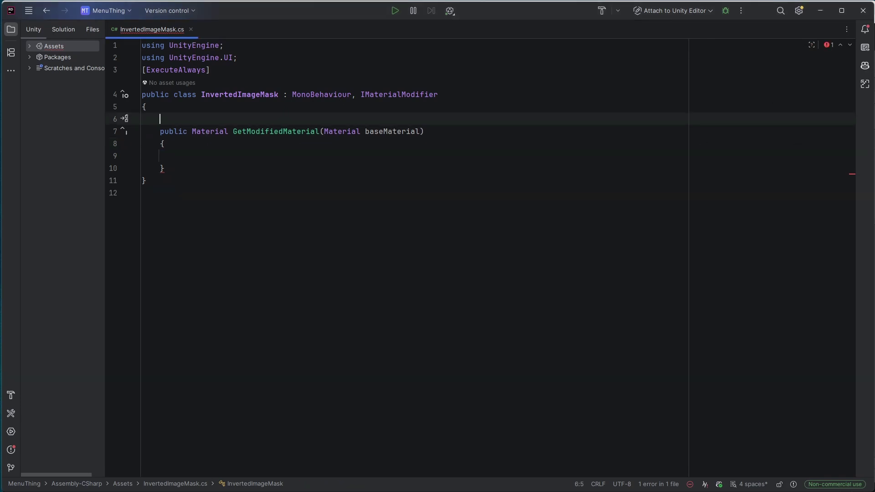
pyautogui.hotkey('alt', 'Tab')
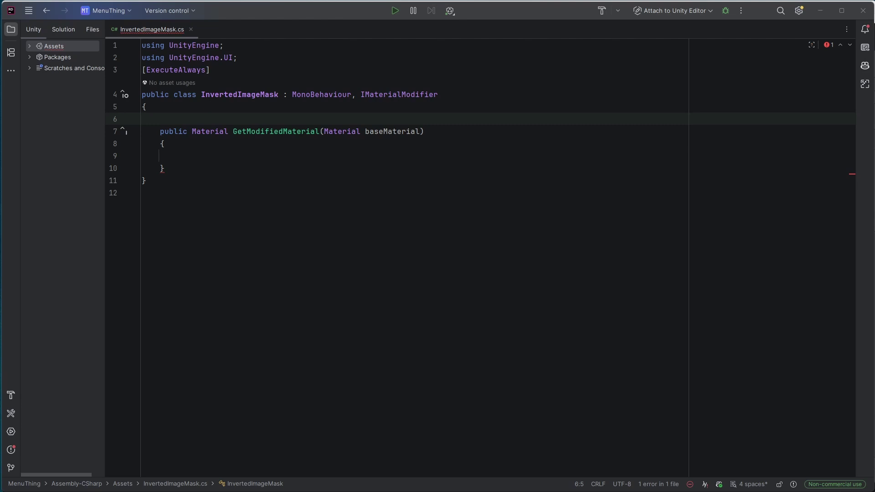
pyautogui.hotkey('alt', 'Tab')
pyautogui.write('[SerializeField] private Image img;     [SerializeField] private Vector2 maskOffsetPixels = Vector2.zero;     [SerializeField] private Vector2 maskSizePixels = new(100f, 100f);     [SerializeField] private Texture maskTexture;      private Material runtimeMaterial;     private Material runtime')
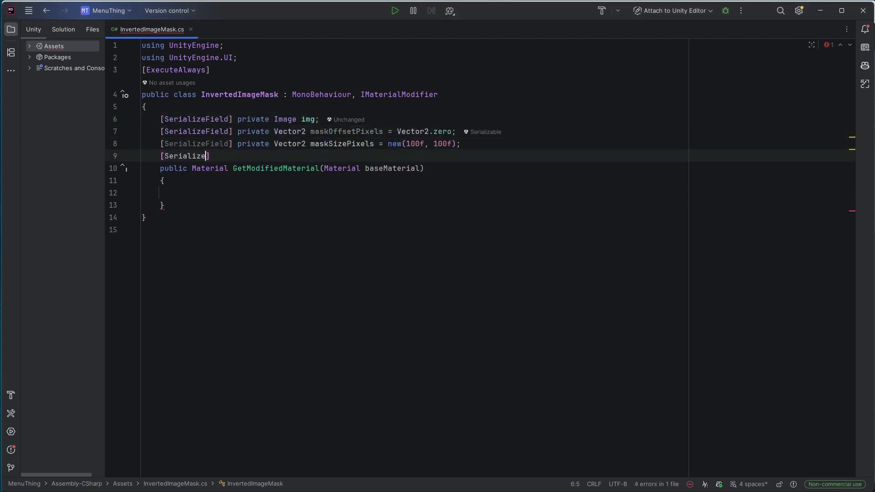
pyautogui.write('MaterialBase;')
pyautogui.press('Return')
pyautogui.click(758, 273)
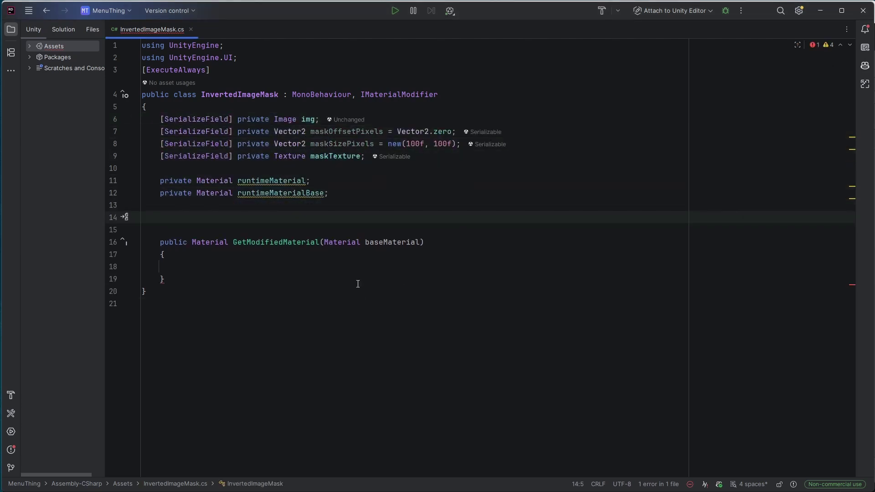
# Add OnValidate calling MarkDirty, and a MarkDirty method that returns without img and otherwise calls SetMaterialDirty and SetVerticesDirty on it.
pyautogui.write('private void OnValidate() => MarkDirt')
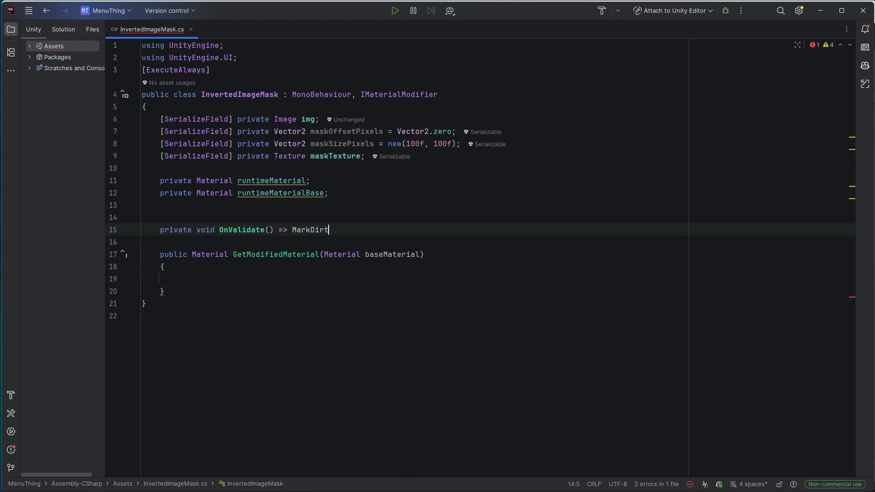
pyautogui.write('y();  private void MarkDirty() { if (!img) return; img.SetMaterialDirty();')
pyautogui.press('Return')
pyautogui.write('img.SetVerticesDirty();')
pyautogui.press('Down')
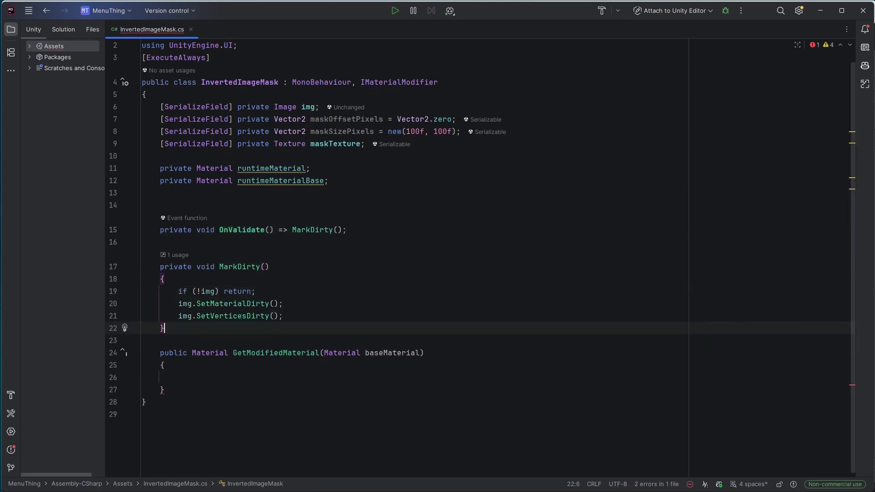
# Add a public Vector2 property offset that returns maskOffsetPixels and, when set, stores the value and calls MarkDirty.
pyautogui.press('Return')
pyautogui.press('Return')
pyautogui.write('public Vector2 offset')
pyautogui.press('Return')
pyautogui.write('{         get => maskOffsetPixels;         set         {             maskOffsetPixels = value;             MarkDirty();         }')
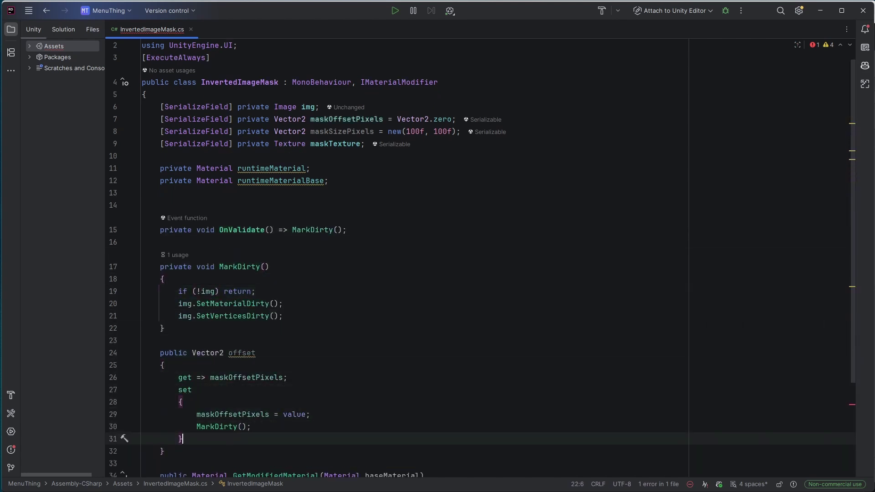
# Add a public Vector2 property size that returns maskSizePixels and, when set, stores the value and calls MarkDirty.
pyautogui.press('Down')
pyautogui.press('Return')
pyautogui.press('Return')
pyautogui.write('public Vector2 size {     get => maskSizePixels;     set     {         maskSizePixels = value;         MarkDirty();     } }')
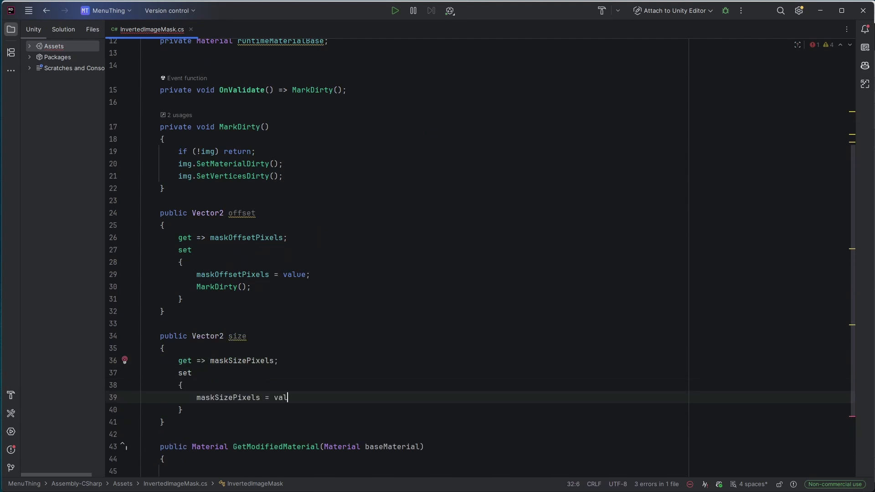
# Add an OnEnable method that assigns img from GetComponent<Image>() when it is missing and calls MarkDirty.
pyautogui.press('Return')
pyautogui.press('Return')
pyautogui.write('private void OnEnable() { if (!img) img = GetComponent<Image>(); MarkDirty(); }')
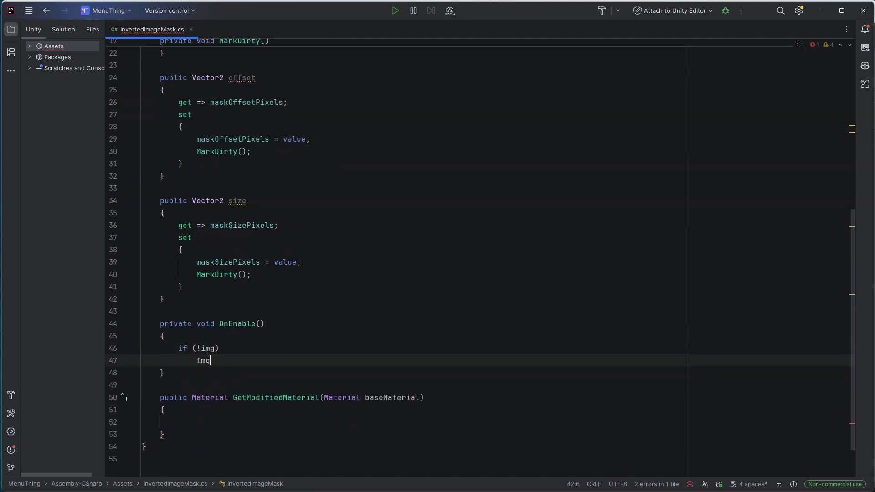
# Add an OnDisable method that calls DestroyImmediate on runtimeMaterial when it is not null.
pyautogui.press('Return')
pyautogui.press('Return')
pyautogui.write('private void OnDisable() { if (runtimeMaterial != null) { DestroyImmediate(runtimeMaterial); }')
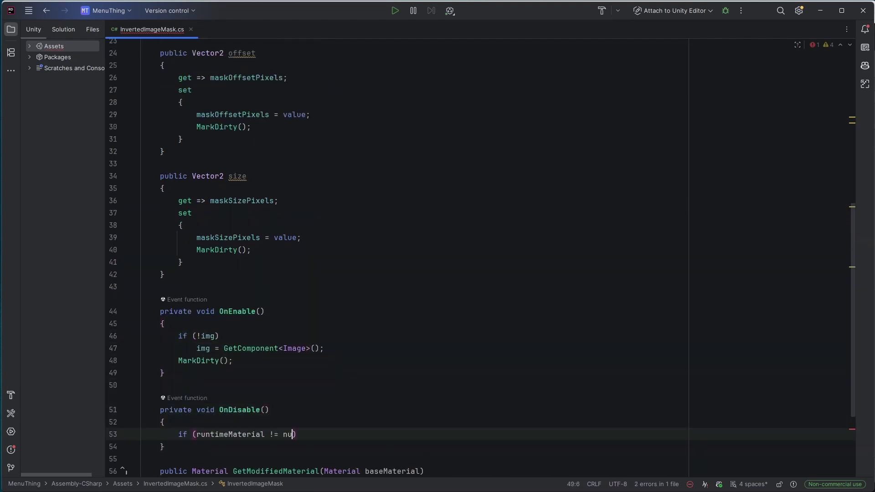
pyautogui.press('Down')
pyautogui.press('Return')
pyautogui.scroll(-4, 480, 258)
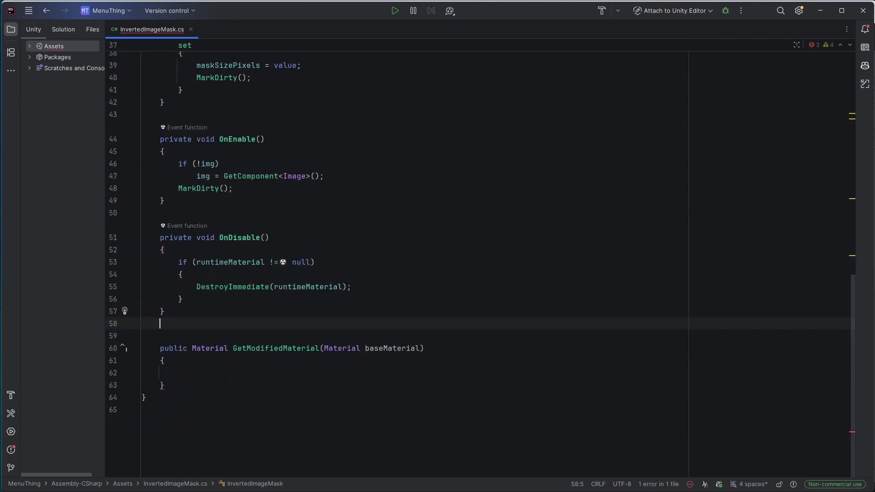
# In GetModifiedMaterial, return baseMaterial if it or img is missing, and recreate runtimeMaterial from a changed baseMaterial with HideFlags.DontSave.
pyautogui.click(178, 373)
pyautogui.write('if (!img || baseMaterial == null)')
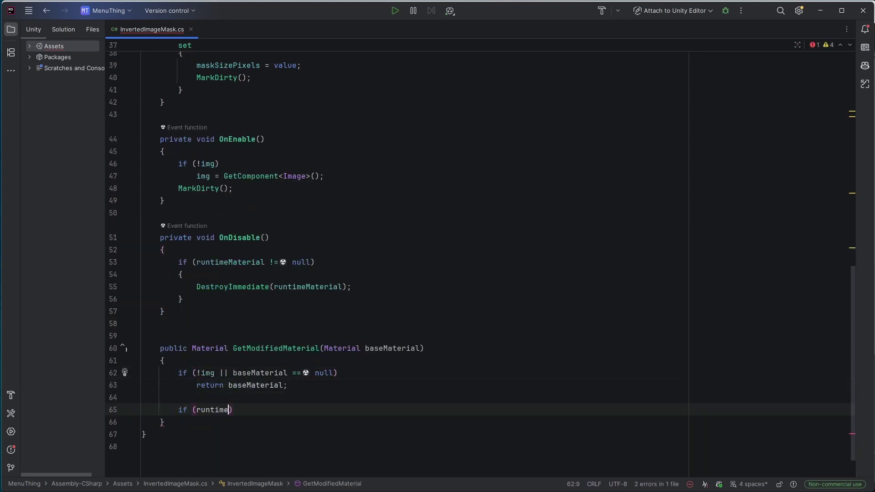
pyautogui.write(' return baseMaterial;  if (runtimeMaterial == null || runtimeMaterialBase != baseMaterial) { if (runtimeMaterial != null) DestroyImmediate(runtimeMaterial); runtimeMaterial = new Material(baseMaterial) { hideFlags = HideFlags.DontSave };')
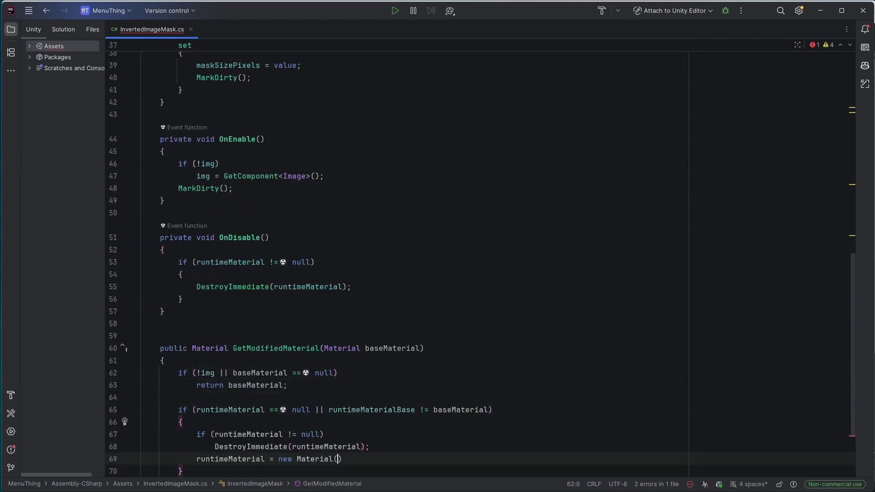
# Finish GetModifiedMaterial by storing baseMaterial in runtimeMaterialBase, calling ApplyProperties(runtimeMaterial) and returning runtimeMaterial.
pyautogui.press('Down')
pyautogui.press('End')
pyautogui.press('Return')
pyautogui.press('Return')
pyautogui.write('runtimeMaterialBase = baseMaterial;  ApplyProperties(runtimeMaterial); return runtimeMaterial;')
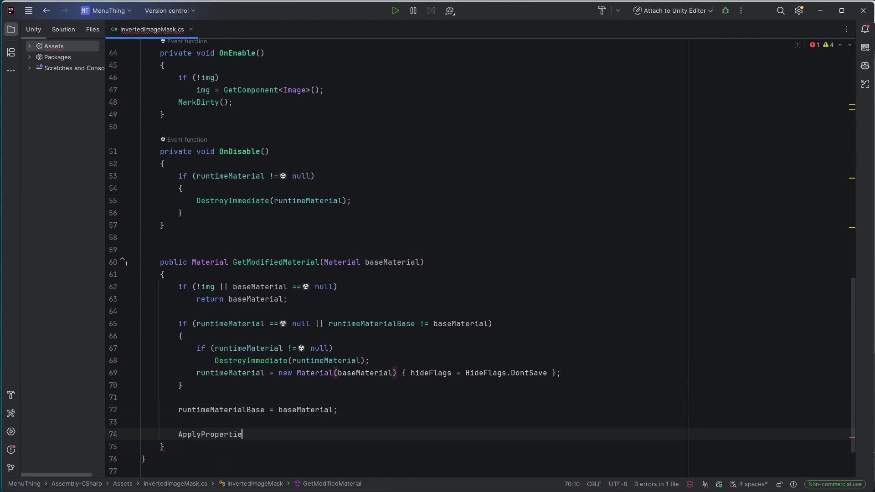
pyautogui.scroll(-2, 727, 337)
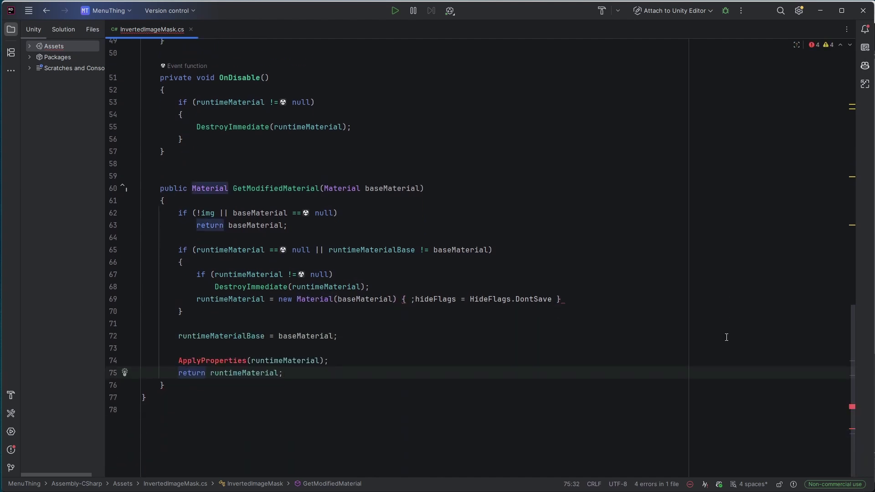
# Generate the missing ApplyProperties(Material material) method and empty its placeholder body.
pyautogui.press('Up')
pyautogui.hotkey('alt', 'Return')
pyautogui.press('Return')
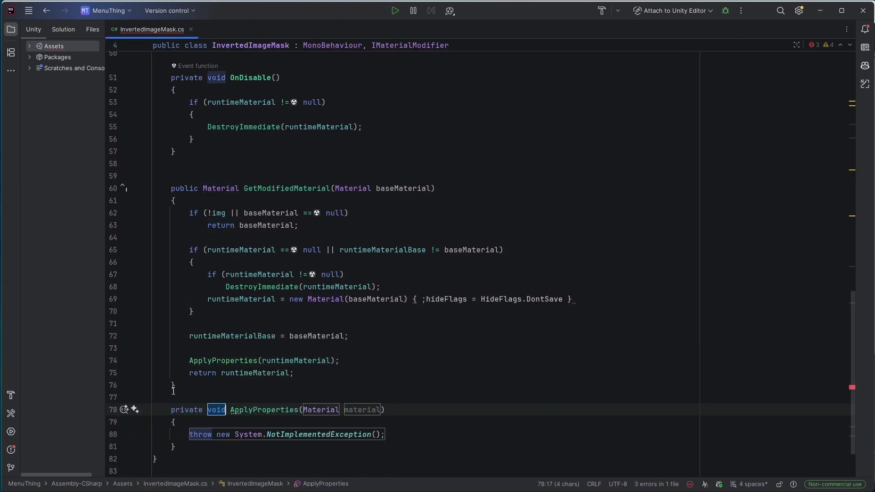
pyautogui.scroll(-2, 421, 379)
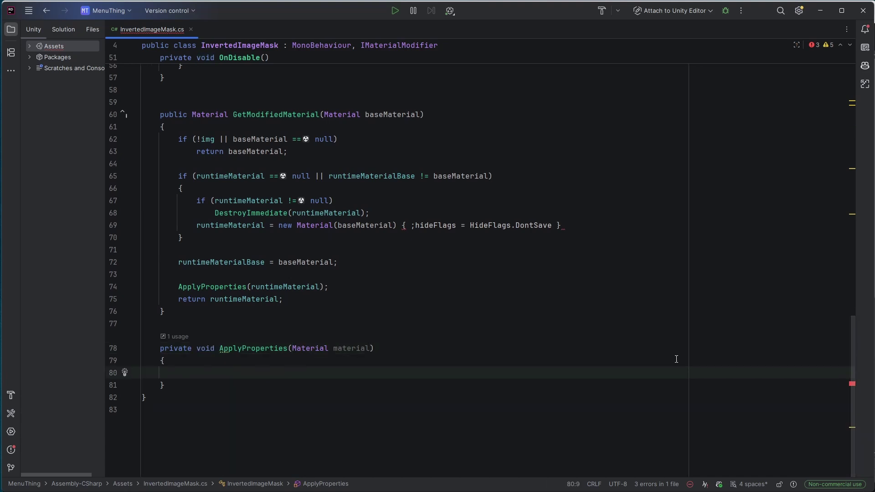
# In ApplyProperties, store img.rectTransform as rt and rt.rect as rect, and set "_MaskTex" to maskTexture when it is not null.
pyautogui.press('Return')
pyautogui.write('var rect = rt.rect;')
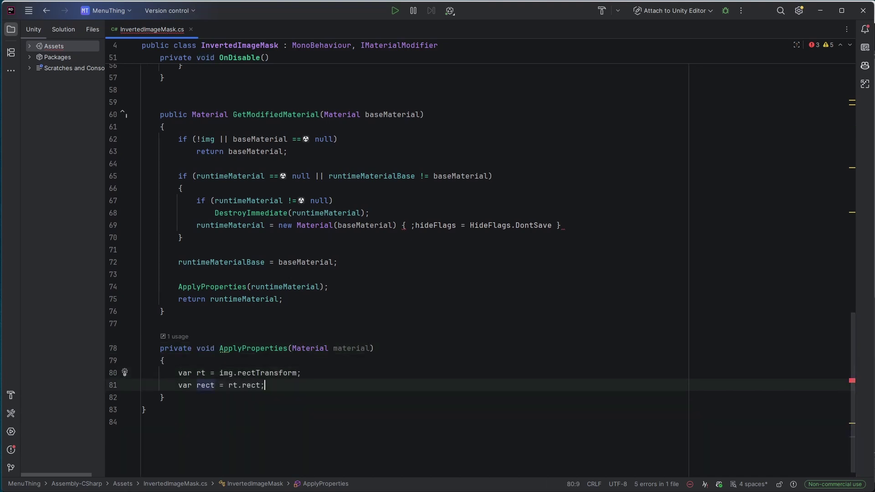
pyautogui.press('Return')
pyautogui.press('Return')
pyautogui.write('if (maskTexture != null)')
pyautogui.press('Return')
pyautogui.write('materia')
pyautogui.write(' maskTexture);')
pyautogui.press('Return')
pyautogui.press('Return')
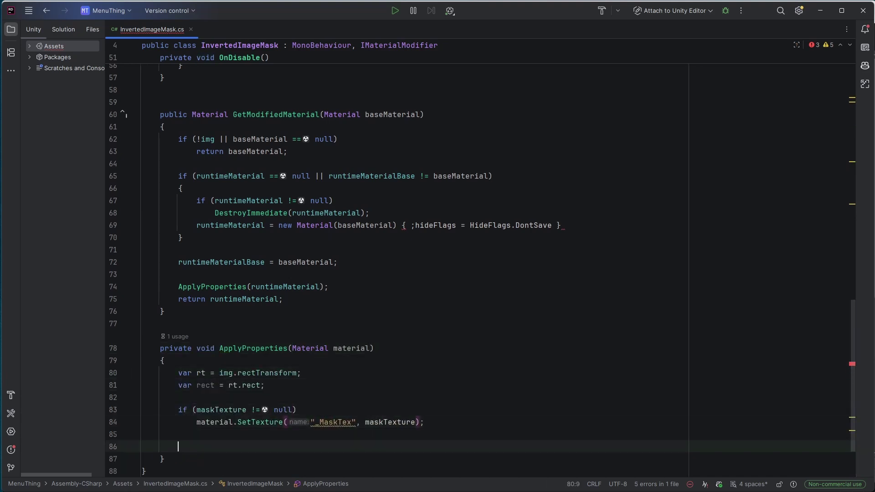
# Define topLeftLocal from rect.xMin and rect.yMax, and maskTopLeftLocal by adding maskOffsetPixels with its y negated.
pyautogui.write('Vector2 topLeftLocal = new(rect.xMin, rect.yMax);')
pyautogui.press('Return')
pyautogui.write('Vector2 maskTopLeftLocal = to')
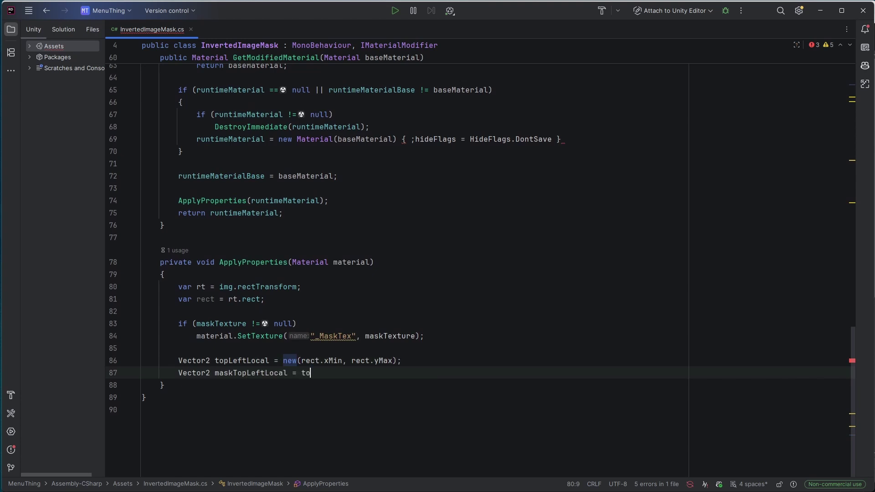
pyautogui.write('pLeftLocal + new Vector2(maskOffsetPixels.x, -maskOffsetPixels.y);')
pyautogui.press('Return')
pyautogui.press('Return')
# Under the comment "prevent division by zero", define invWidth and invHeight as 1f over maskSizePixels x and y, each clamped with Mathf.Max to 1e-5f.
pyautogui.write('// prevent division by zero')
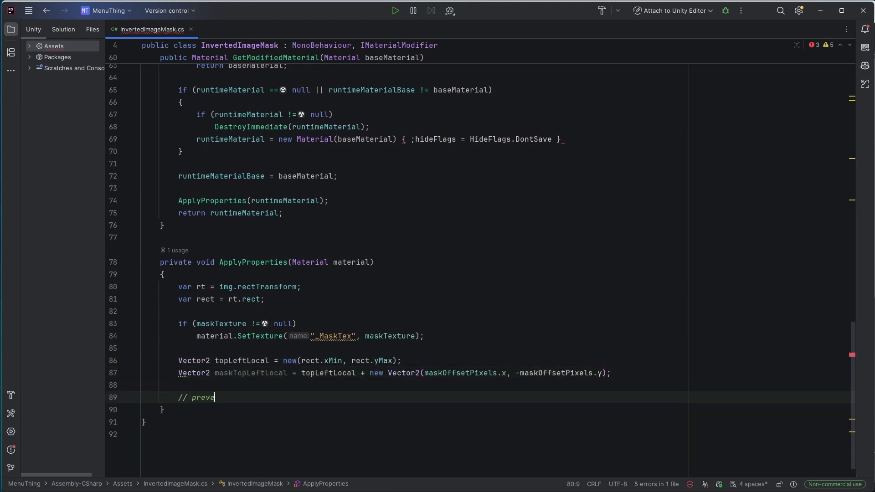
pyautogui.press('Return')
pyautogui.write('float invWidth = 1f / Mathf.Max(maskSizePixels.x, 1e-5f);')
pyautogui.press('Return')
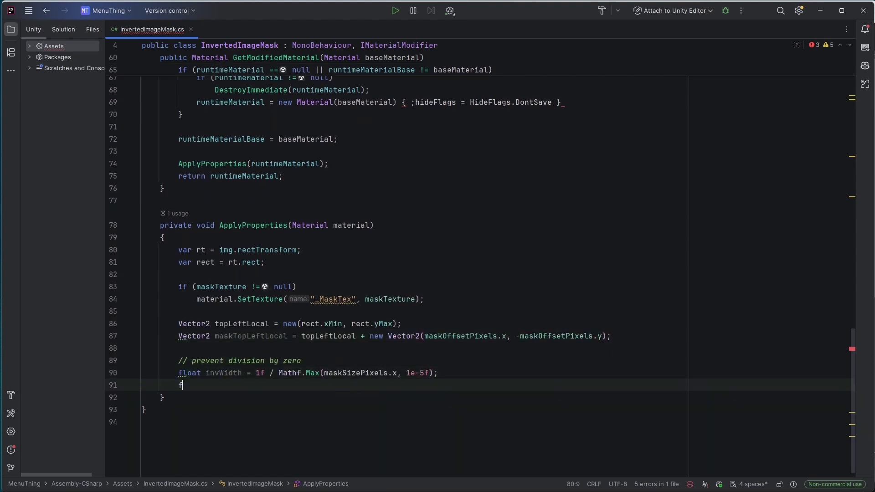
pyautogui.write('float invHeight = 1f / Mathf.Max(maskSizePixels.y, 1e-5f);')
pyautogui.press('Return')
# Define a translate matrix from the negated maskTopLeftLocal and a scale matrix from invWidth, invHeight and 1f.
pyautogui.press('Return')
pyautogui.write('Matrix4x4 transla')
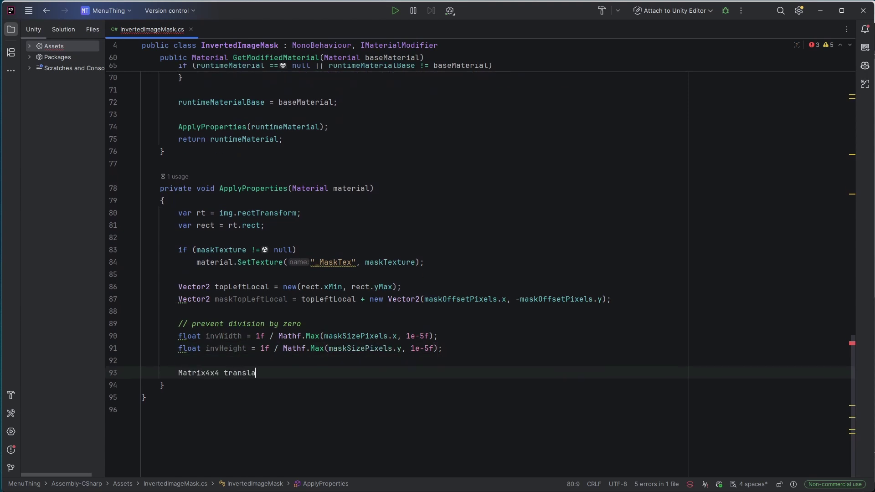
pyautogui.write('te = Matrix4x4.Translate(new Vector3(-maskTopLeftLocal.x, -maskTopLeftLocal.y, 0f));')
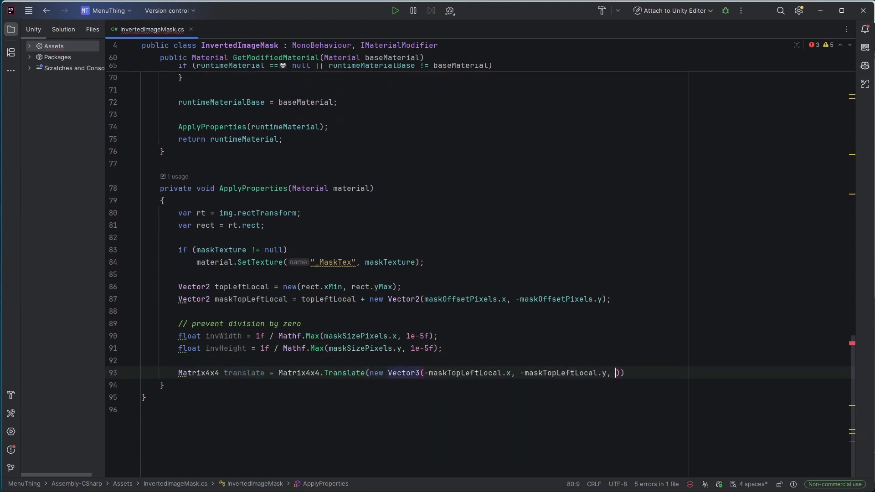
pyautogui.press('Return')
pyautogui.write('Matrix4x4 scale = Matrix4x4.Scale(new Vector3(invWidth, invHeight, 1f));')
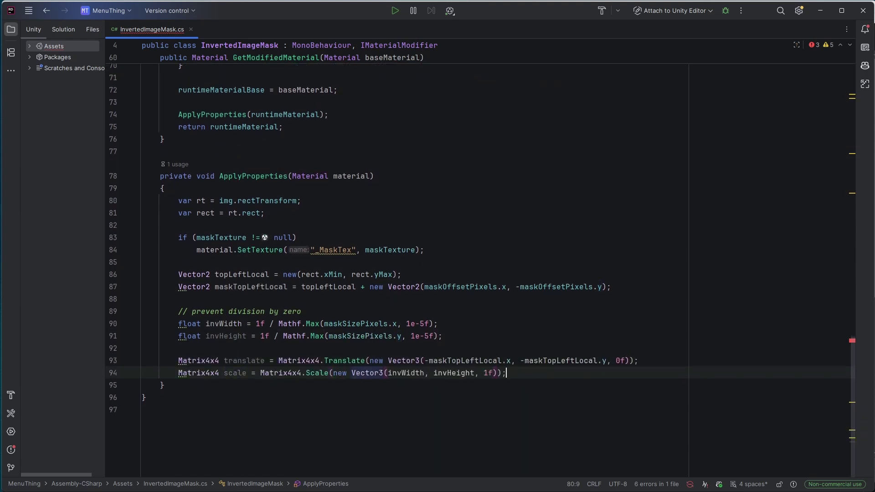
# Define maskMatrix as scale * translate * rt.worldToLocalMatrix and pass it to the material as "_MaskMatrix".
pyautogui.press('Return')
pyautogui.write('Matrix4x4 maskMatrix = scale * translate * rt.worldToLocalMatrix;')
pyautogui.press('Return')
pyautogui.press('Return')
pyautogui.write('material.SetMatrix("_MaskMatrix", maskMatrix);')
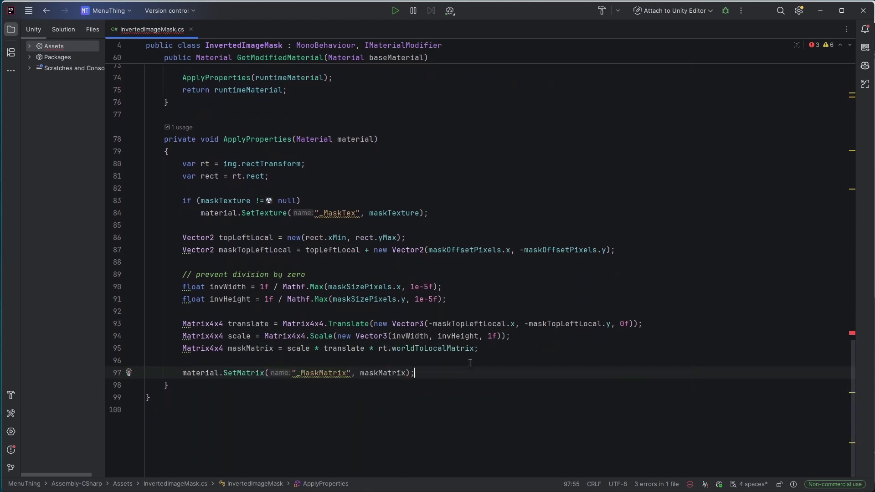
# Switch to Unity and adjust Bar's inverted mask to an offset of about 329.07, 67.7 pixels and a size of 233 by 71 pixels.
pyautogui.hotkey('alt', 'Tab')
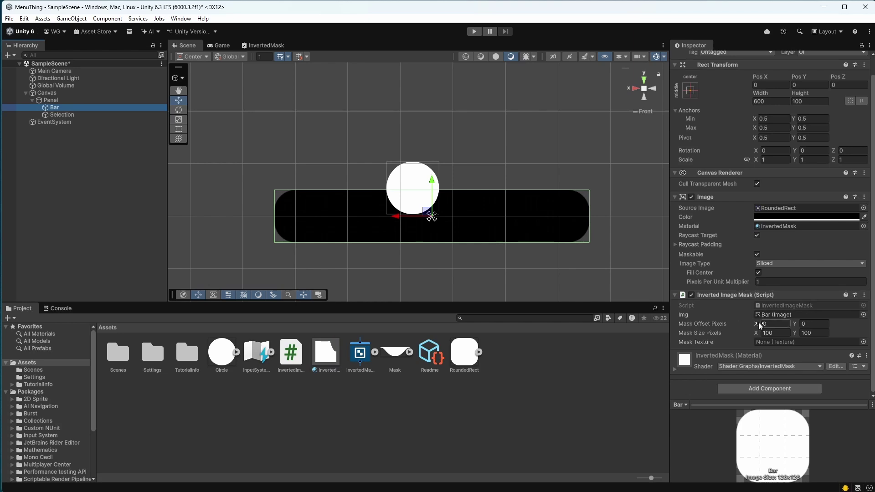
pyautogui.moveTo(795, 324); pyautogui.dragTo(581, 382)
pyautogui.moveTo(758, 334); pyautogui.dragTo(857, 333)
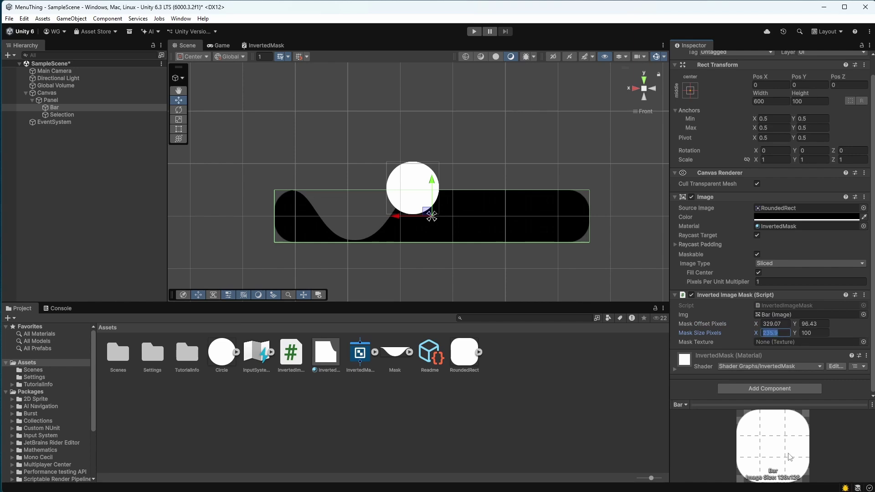
pyautogui.click(394, 353)
# Set Bar's width to about 787.43 and compare the cutout in the Game view and the Scene view.
pyautogui.click(67, 109)
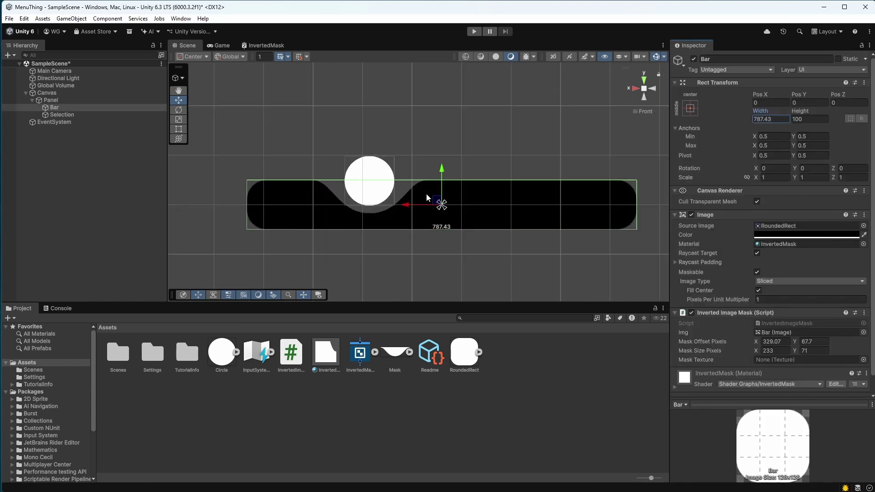
pyautogui.click(222, 45)
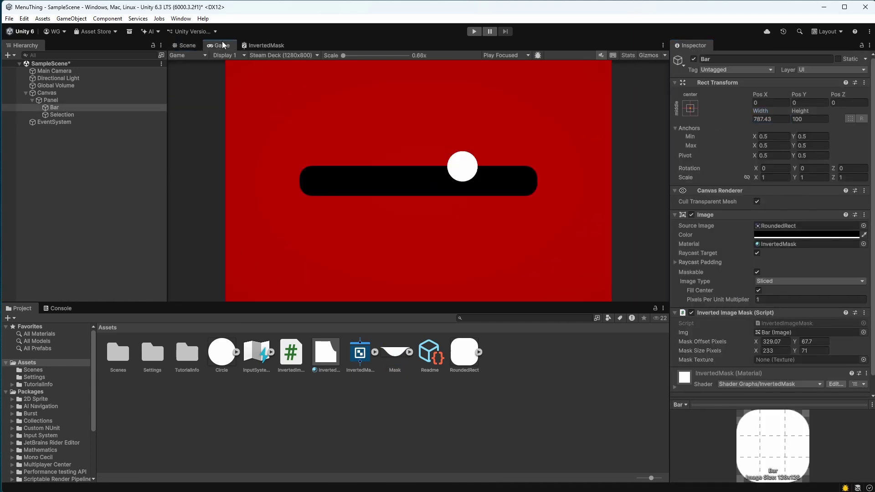
pyautogui.click(182, 45)
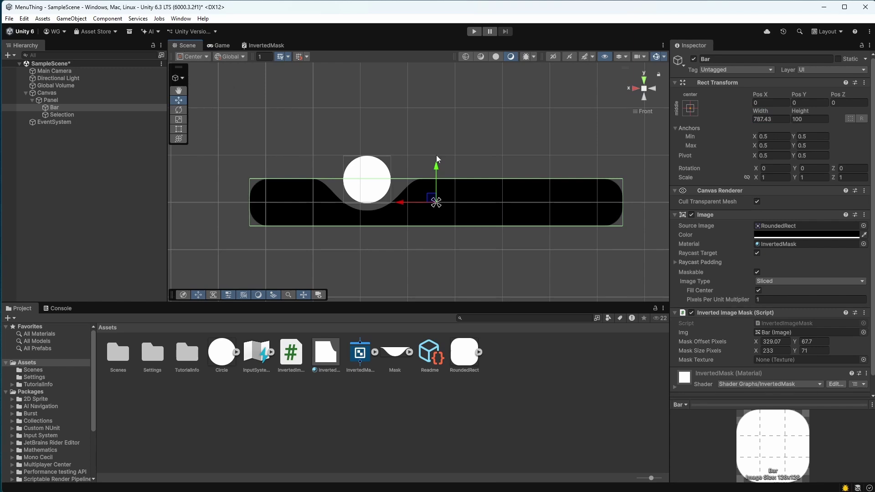
# Compare the Game and Scene views, then set Canvas's render mode to Screen Space - Camera with Main Camera as render camera.
pyautogui.click(213, 46)
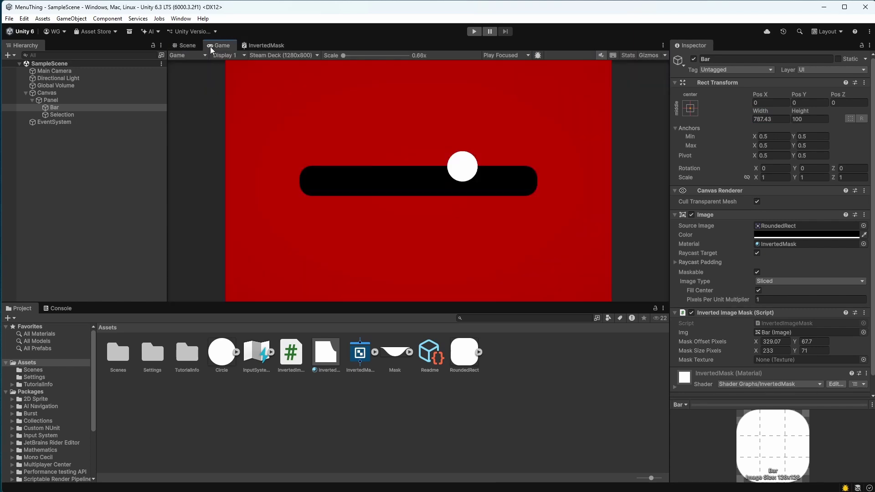
pyautogui.click(185, 45)
pyautogui.click(50, 93)
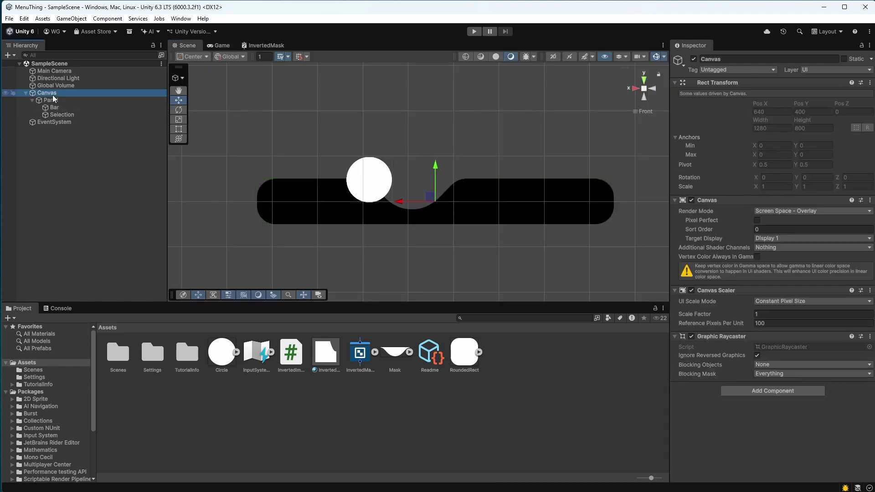
pyautogui.click(795, 212)
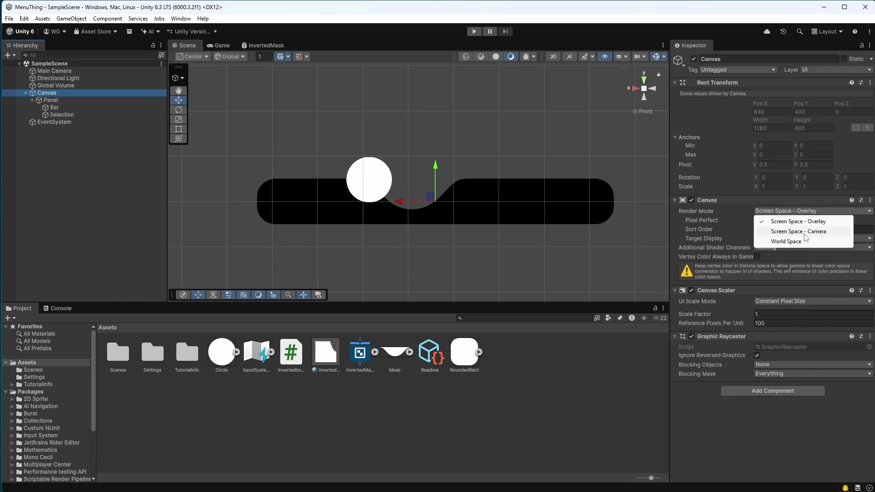
pyautogui.click(786, 233)
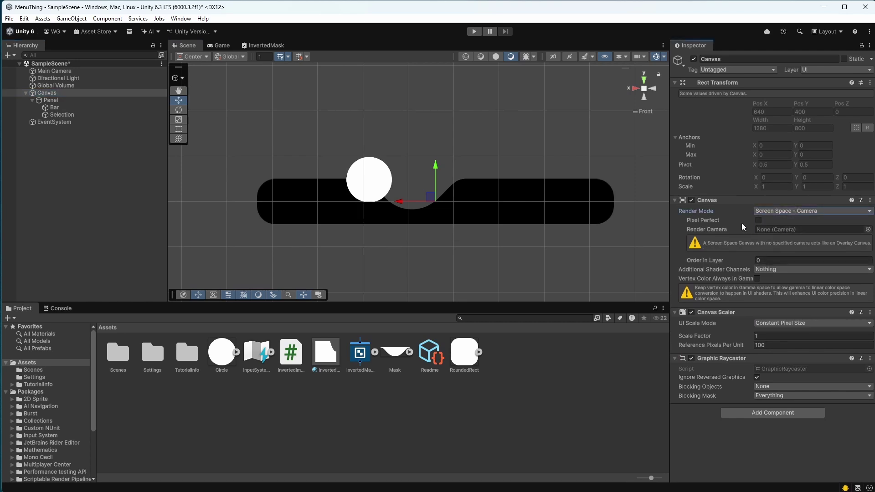
pyautogui.moveTo(55, 71); pyautogui.dragTo(795, 232)
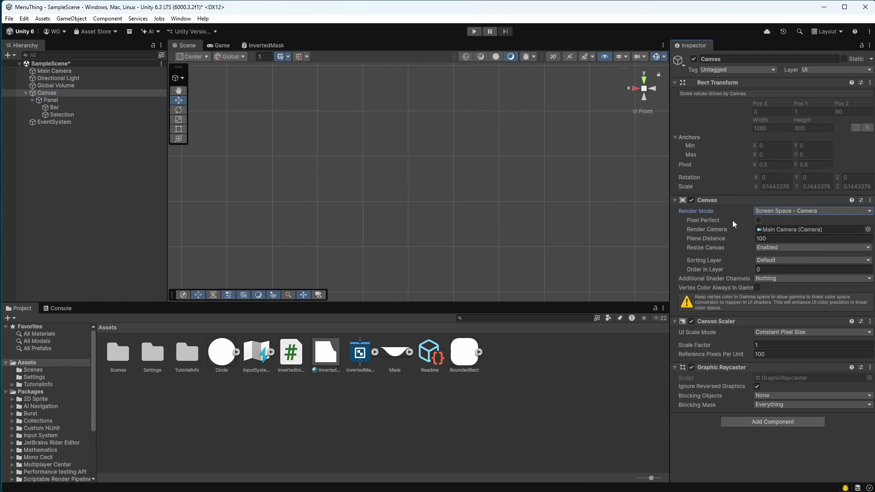
# Set Bar's mask offset X to about 424.4 pixels, save the scene and check the cutout in the Game view.
pyautogui.scroll(-10, 529, 197)
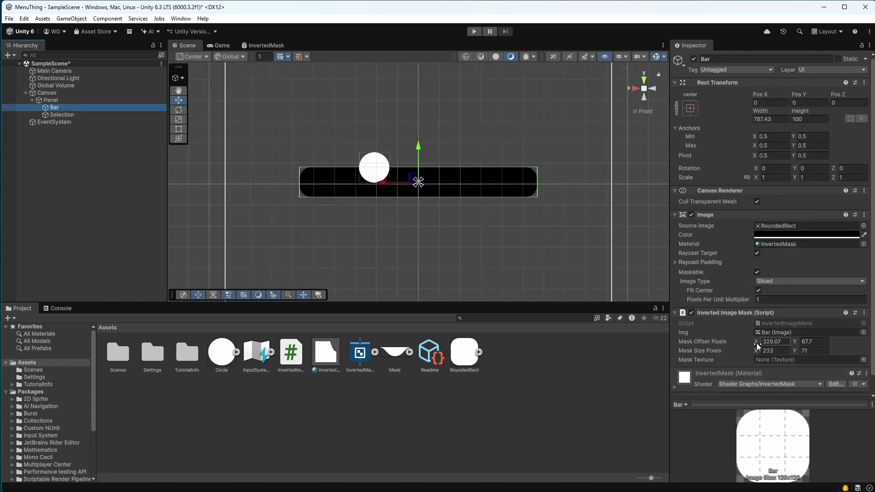
pyautogui.moveTo(758, 346); pyautogui.dragTo(835, 337)
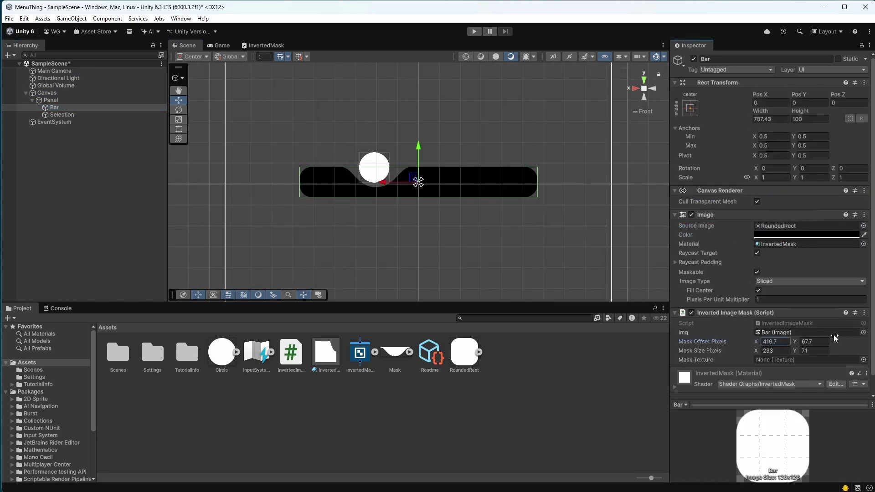
pyautogui.hotkey('ctrl', 's')
pyautogui.click(222, 46)
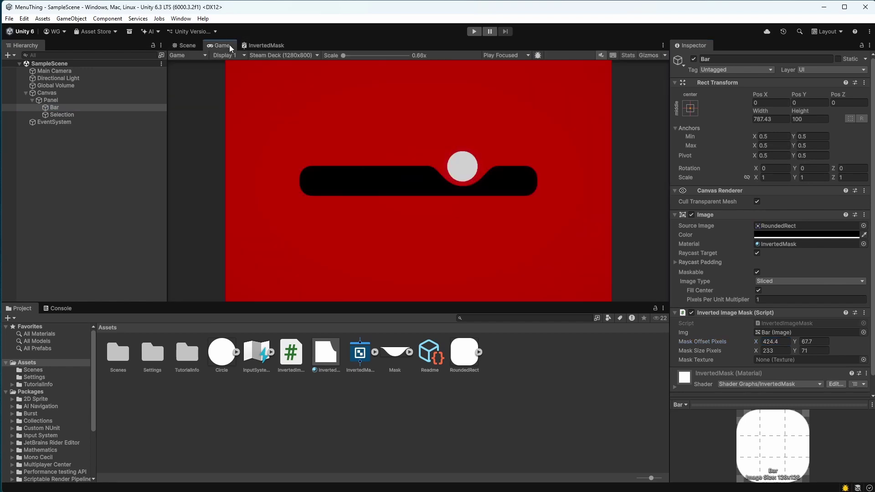
pyautogui.click(188, 46)
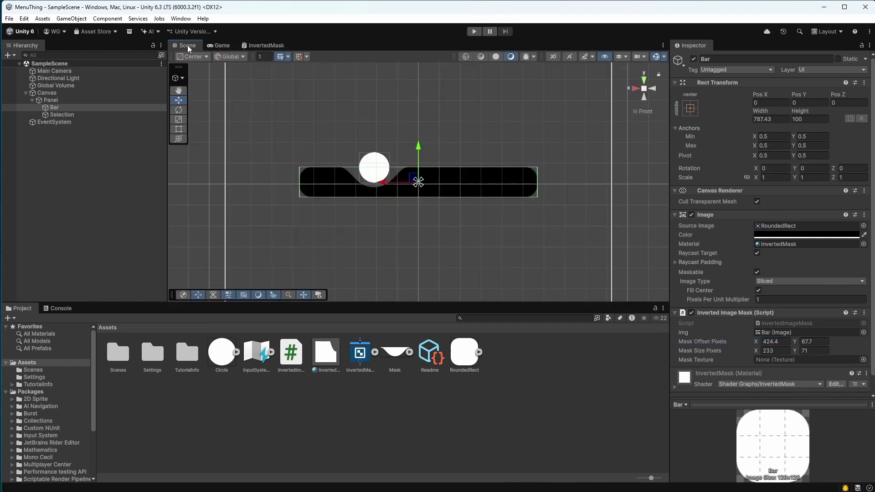
# Move Main Camera along Z to about -66.7 and check the bar in the Game view.
pyautogui.scroll(-2, 504, 180)
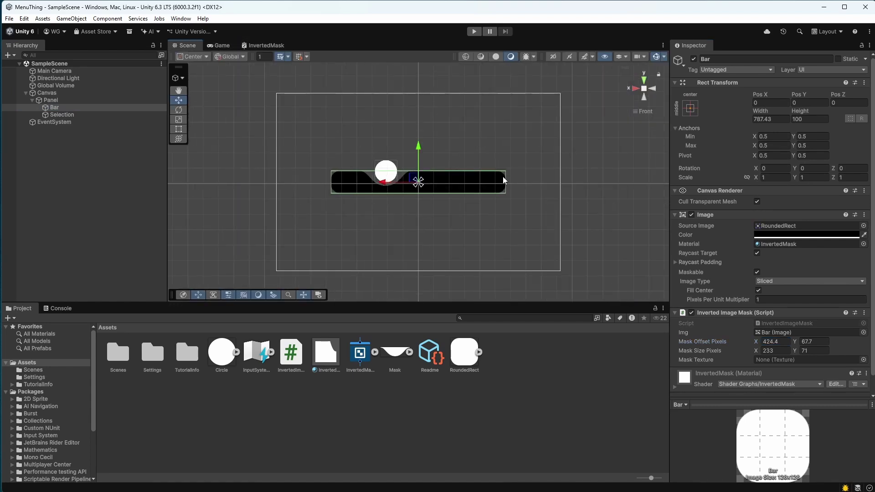
pyautogui.keyDown('alt'); pyautogui.moveTo(455, 183); pyautogui.dragTo(540, 197); pyautogui.keyUp('alt')
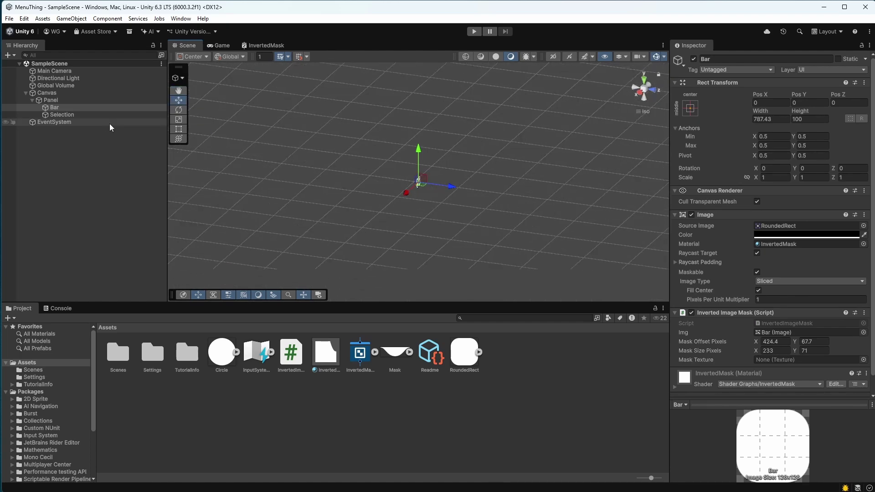
pyautogui.click(68, 71)
pyautogui.scroll(3, 454, 211)
pyautogui.moveTo(391, 178); pyautogui.dragTo(355, 175)
pyautogui.click(219, 46)
pyautogui.click(187, 46)
# Set Main Camera's Z position to 0, check the Game view and return the Scene view to face the bar.
pyautogui.click(859, 94)
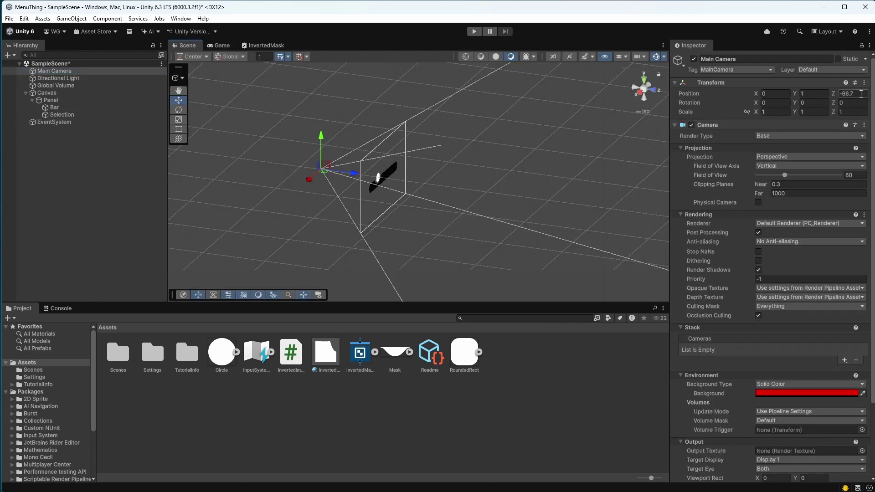
pyautogui.write('0')
pyautogui.click(219, 46)
pyautogui.click(190, 48)
pyautogui.keyDown('alt'); pyautogui.moveTo(246, 158); pyautogui.dragTo(165, 186); pyautogui.keyUp('alt')
pyautogui.scroll(5, 419, 183)
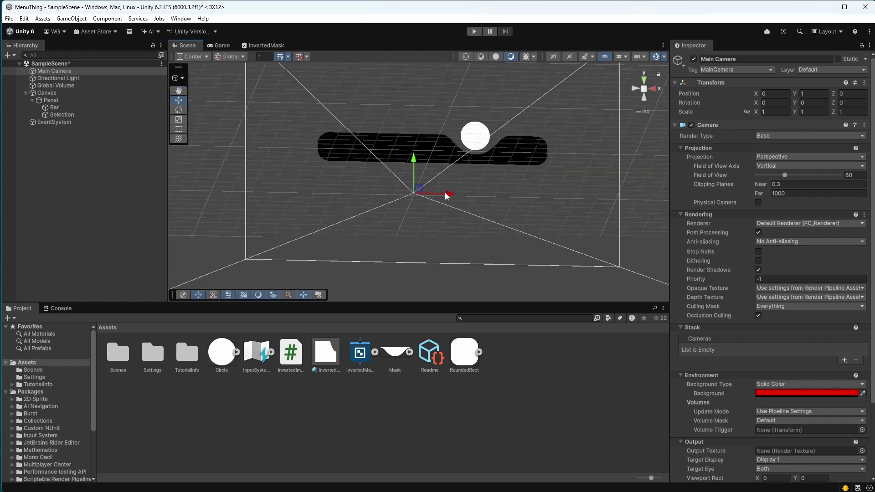
pyautogui.click(643, 95)
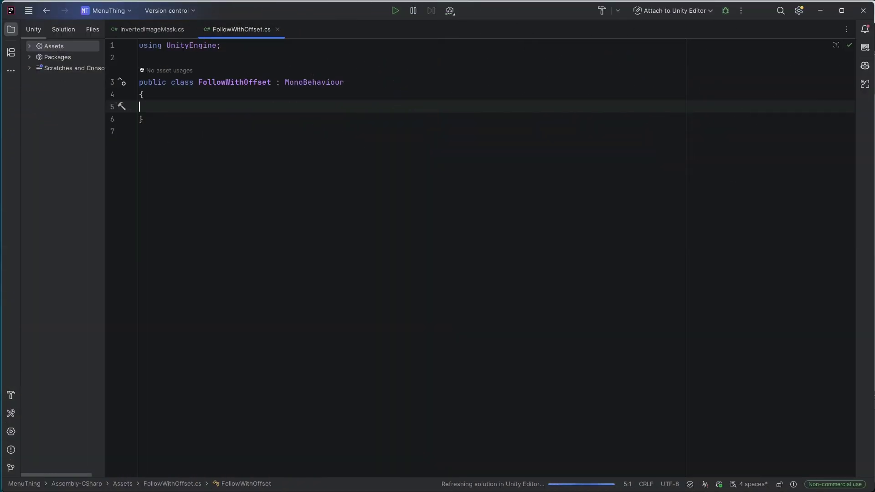
# In the FollowWithOffset script, declare RectTransform target, Vector2 offset and InvertedImageMask mask, and assign mask with GetComponent in Start.
pyautogui.write('Transform target;     public Vector2 offset;     private InvertedImageMask mask;      public void Start()     {         mask = GetComponent<InvertedImageMask>();     }      public')
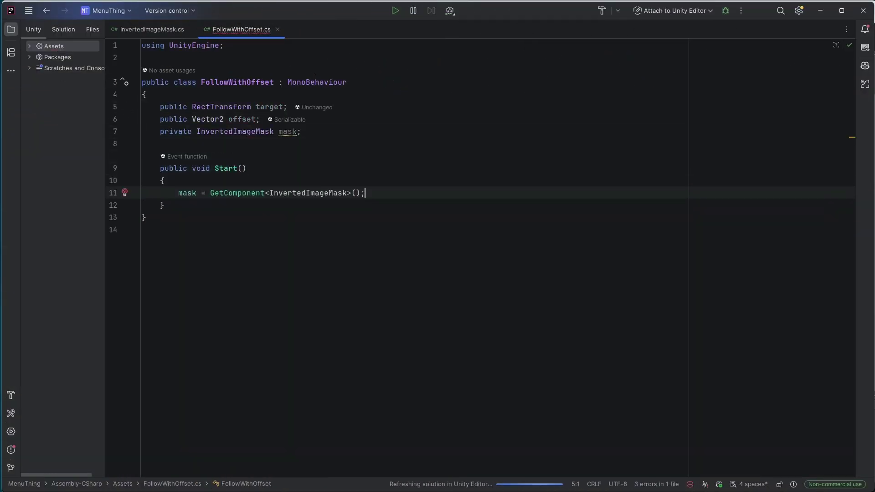
# Add a LateUpdate method that returns when target is null and converts the target's rect center into targetLocalPos relative to selfRect.
pyautogui.write(' void LateUpdate()     {         if (target == null)         {             return;         }          RectTransform selfRect = mask.GetComponent<RectTransform>();         Vector3 targetWorldPos =')
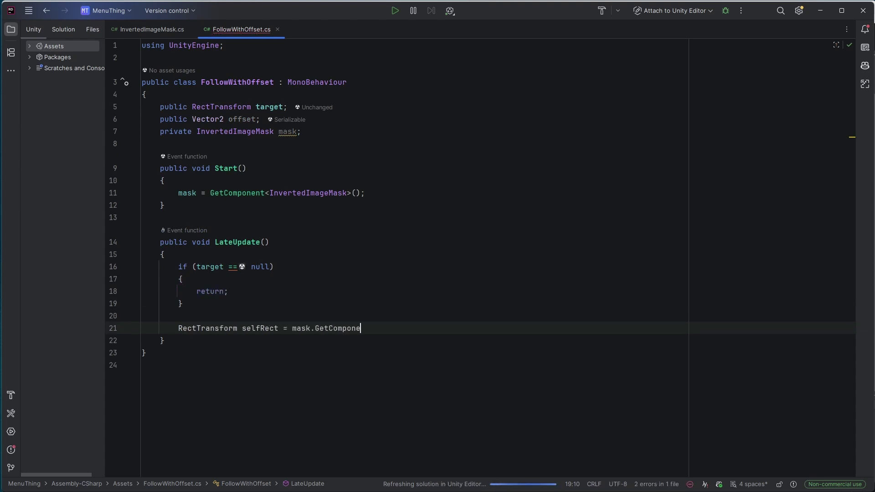
pyautogui.write(' target.TransformPoint(target.rect.center);')
pyautogui.press('Return')
pyautogui.write('Vector3 targetLocalPos = selfRect.InverseTransformPoint(targetWorldPos);')
pyautogui.press('Return')
pyautogui.press('Return')
# Compute rectMinRelative and topLeftRelative in LateUpdate and set mask.offset to topLeftRelative - (mask.size * 0.5f) + offset.
pyautogui.write('Vector2 rectMi')
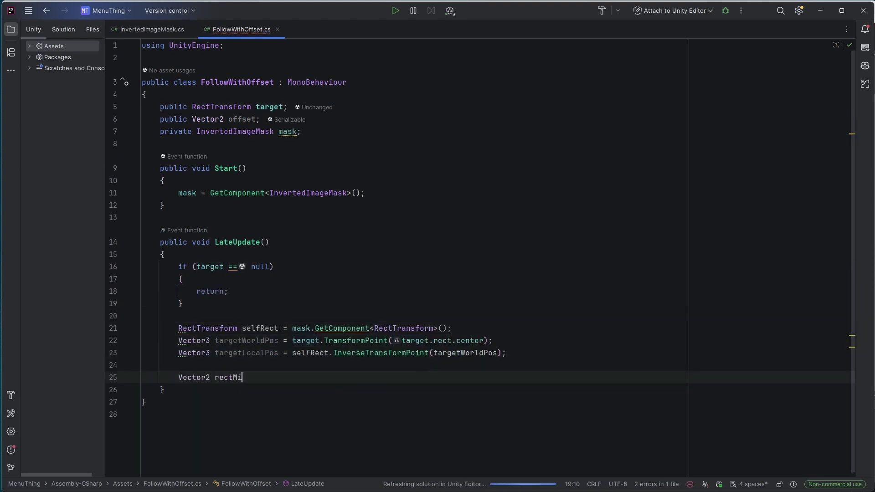
pyautogui.write('nRelative = (Vector2)targetLocalPos + Vector2.Scale(selfRect.rect.size, selfRect.pivot);')
pyautogui.press('Return')
pyautogui.write('Vector2 topLeftRelative = new Vector2(rectMinRelative.x, selfRect.rect.size.y - rectMinRelative.y);')
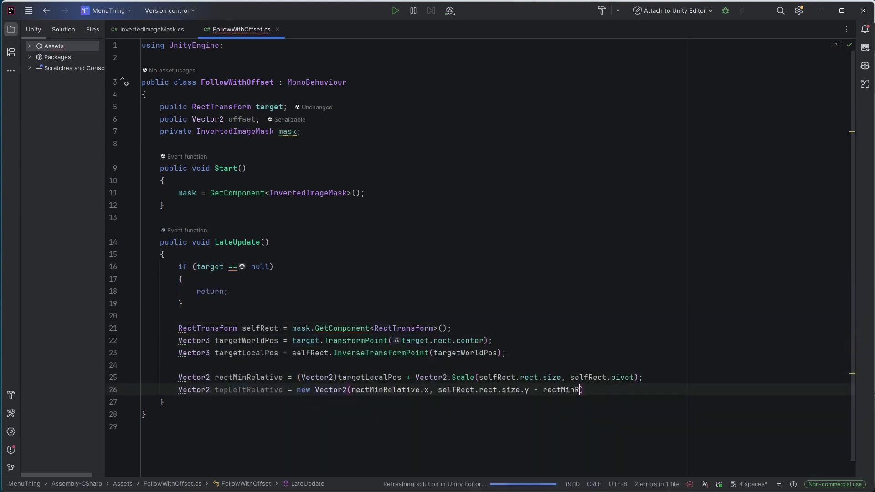
pyautogui.press('Return')
pyautogui.write('mask.offset = topLeftRelative - (mask.size * 0.5f) + offset;')
pyautogui.click(165, 414)
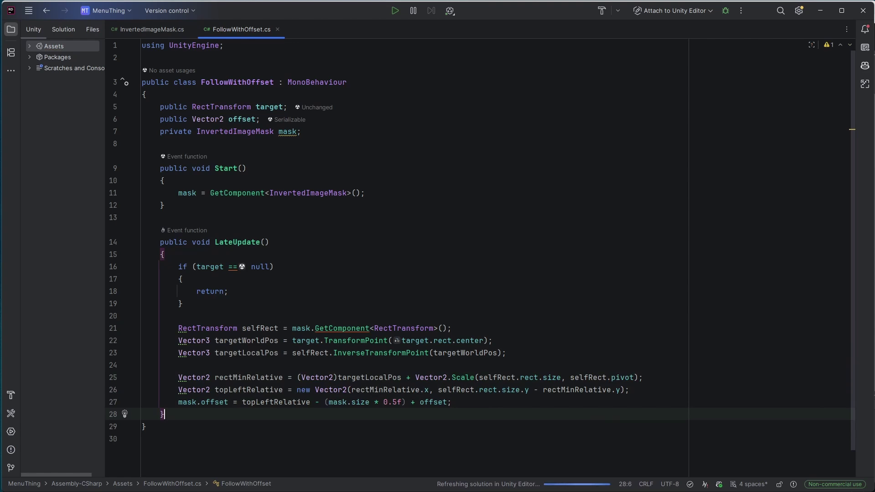
# Add the [ExecuteAlways] attribute above the FollowWithOffset class.
pyautogui.click(415, 58)
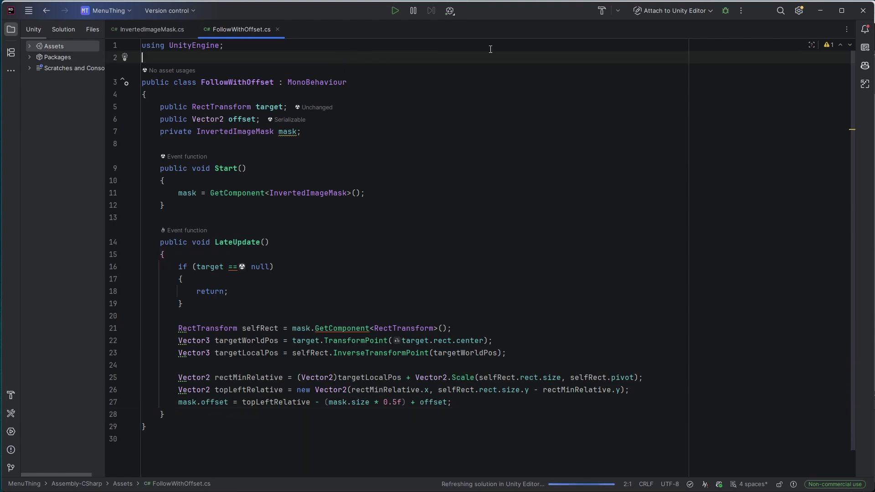
pyautogui.press('Return')
pyautogui.write('[ExecuteAlways')
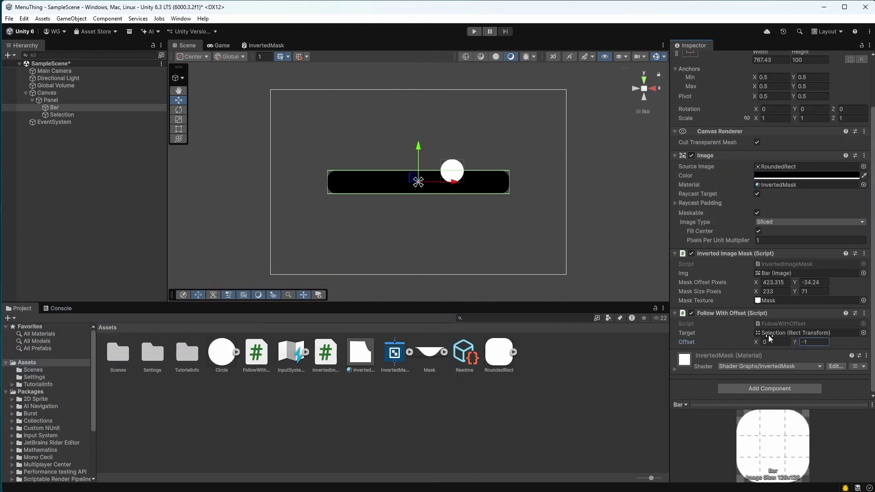
# Switch to Unity and adjust the Y offset of Bar's Follow With Offset component to about 101.3.
pyautogui.moveTo(645, 414); pyautogui.dragTo(2, 490)
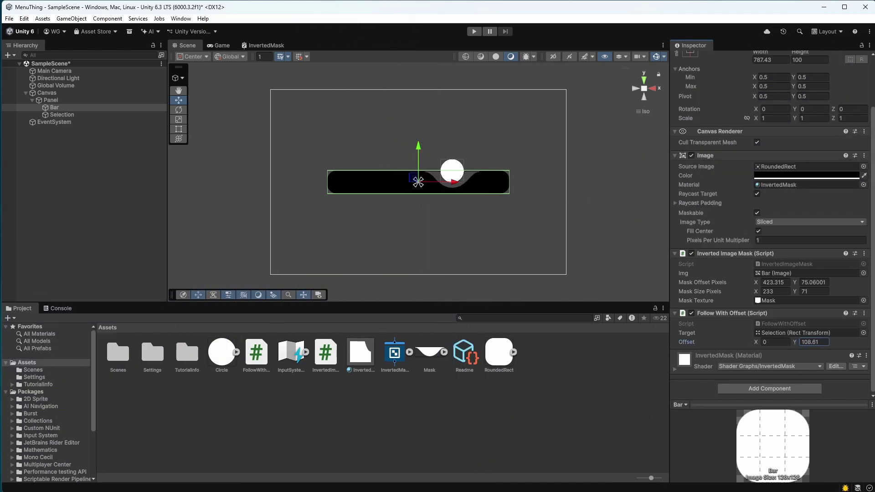
pyautogui.scroll(6, 527, 214)
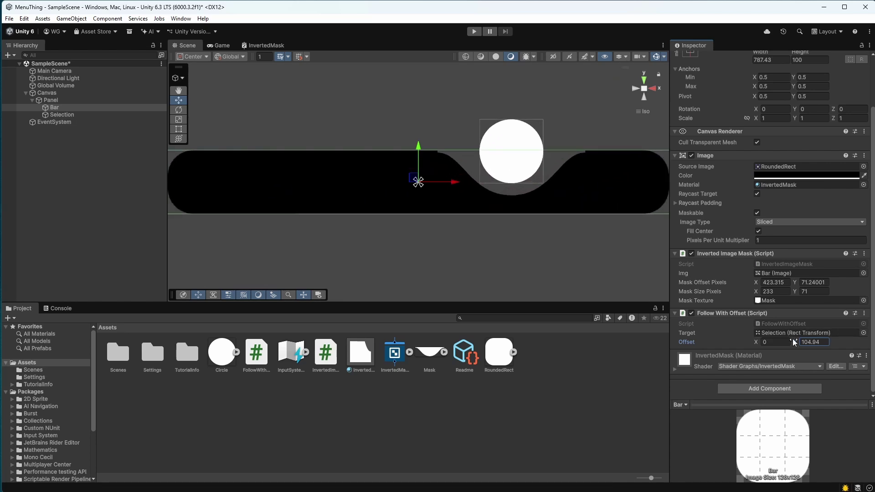
pyautogui.moveTo(798, 345); pyautogui.dragTo(791, 345)
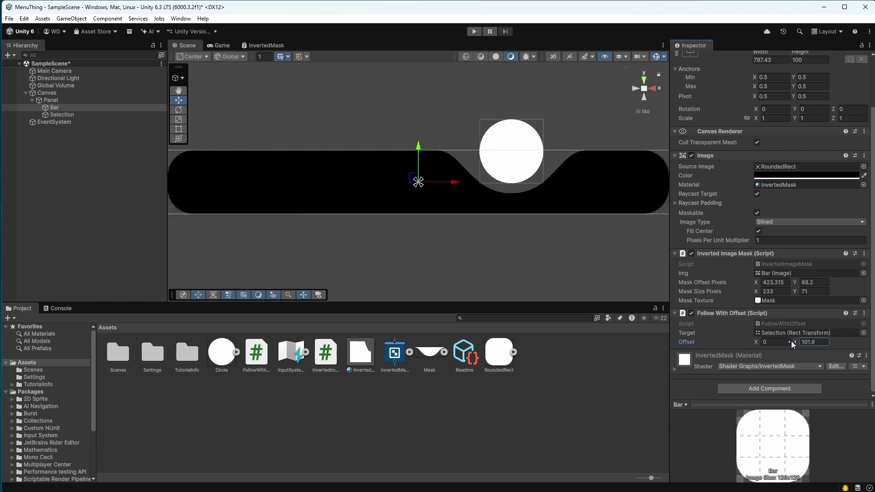
# Move the Selection circle along the bar to a Pos X of about -162.5.
pyautogui.click(94, 115)
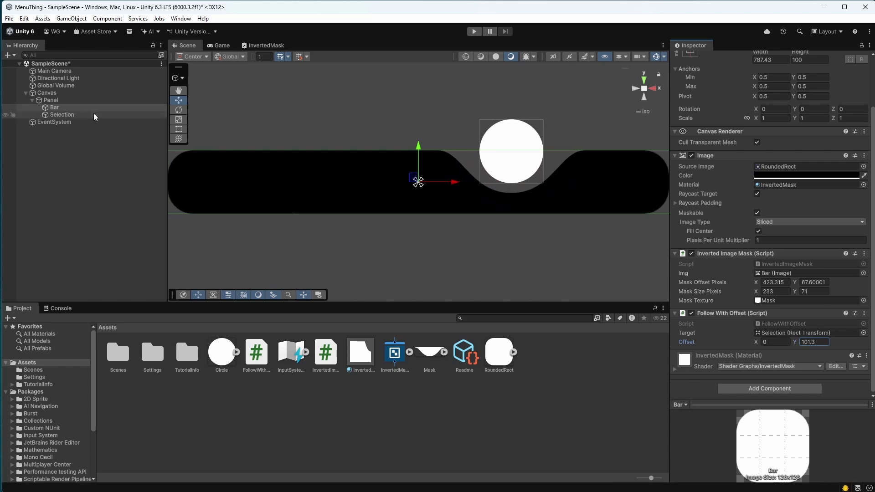
pyautogui.moveTo(548, 153); pyautogui.dragTo(408, 172)
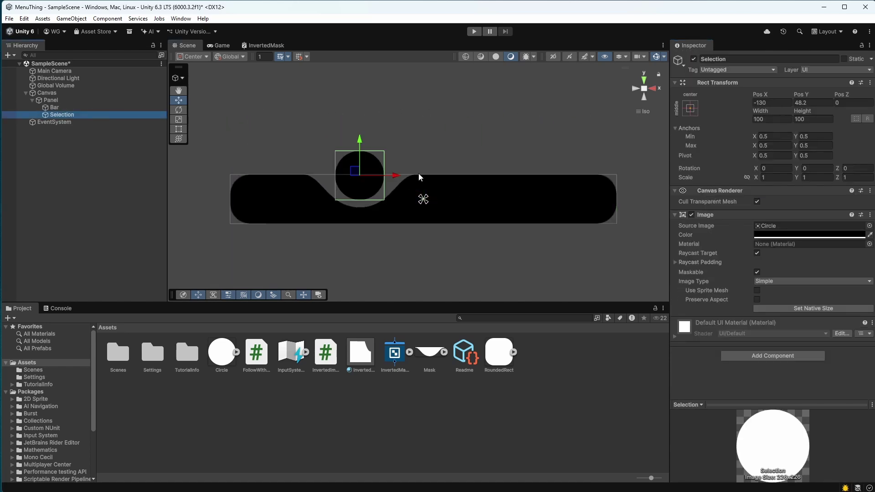
pyautogui.moveTo(397, 176); pyautogui.dragTo(379, 186)
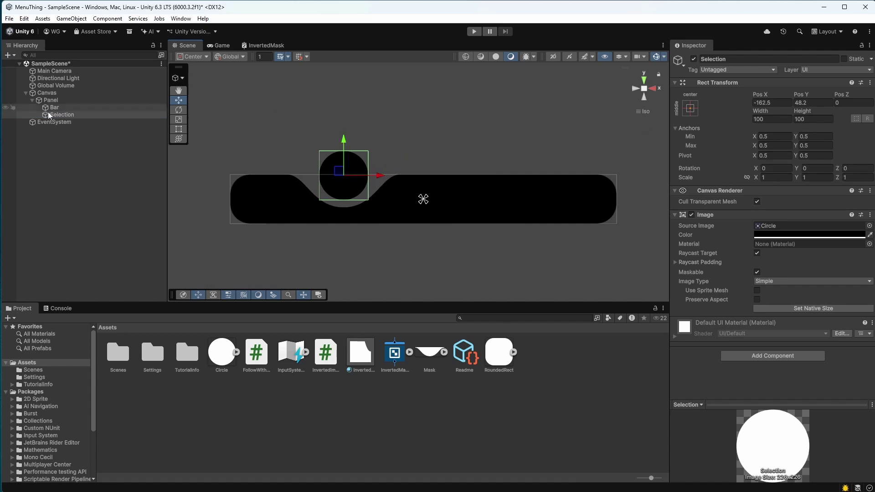
# Try rotating the Panel holding Bar and Selection to about -40.15 degrees around Z.
pyautogui.click(72, 101)
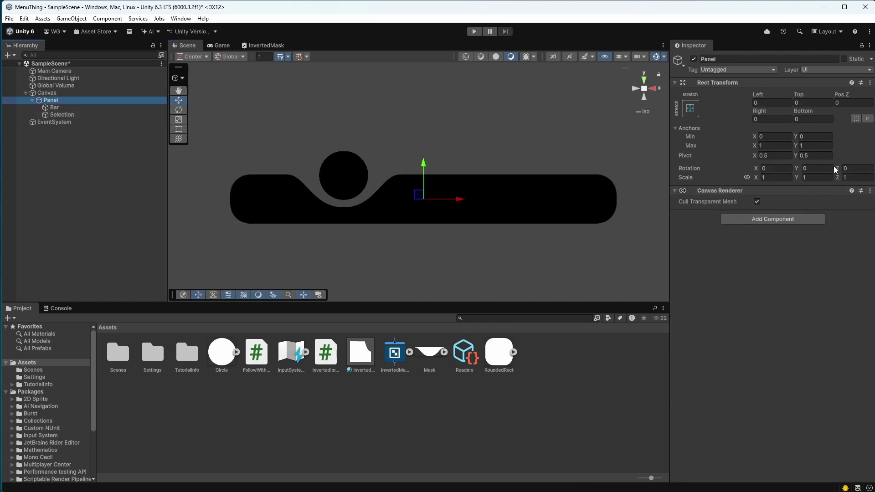
pyautogui.moveTo(842, 169); pyautogui.dragTo(232, 206)
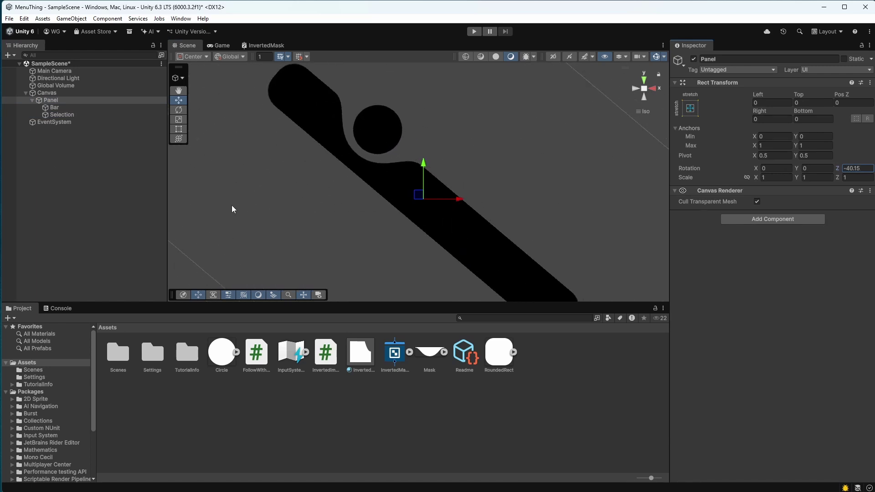
pyautogui.press('f')
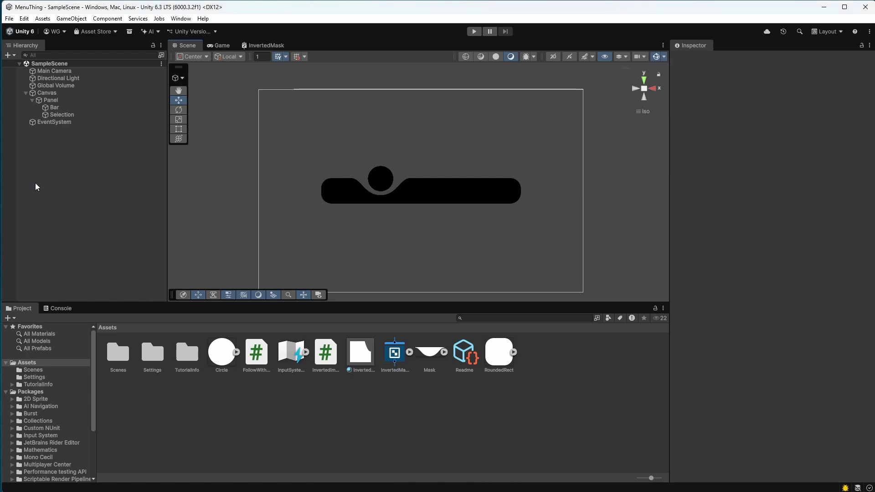
# Add a UI Panel as a child of the existing Panel and select it.
pyautogui.rightClick(50, 100)
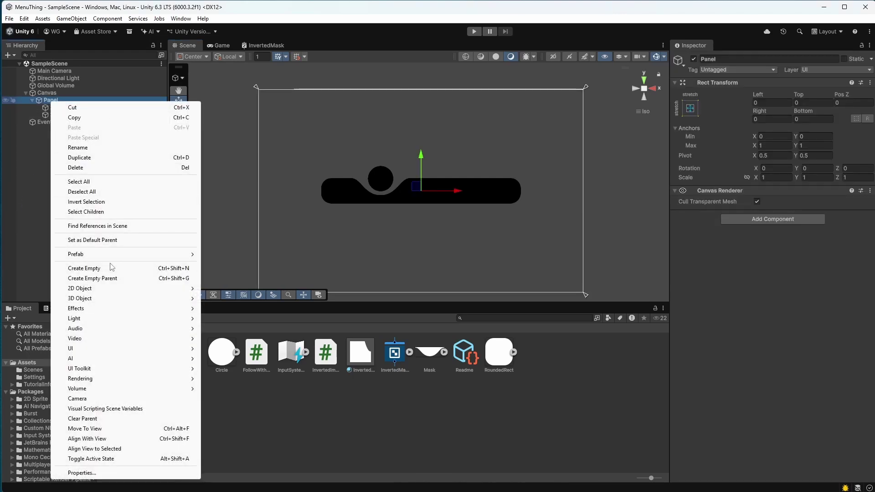
pyautogui.moveTo(182, 349)
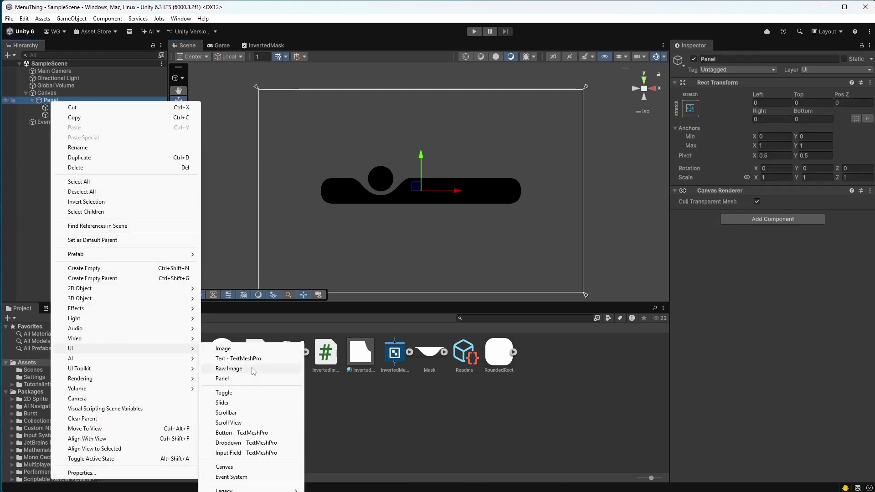
pyautogui.click(223, 379)
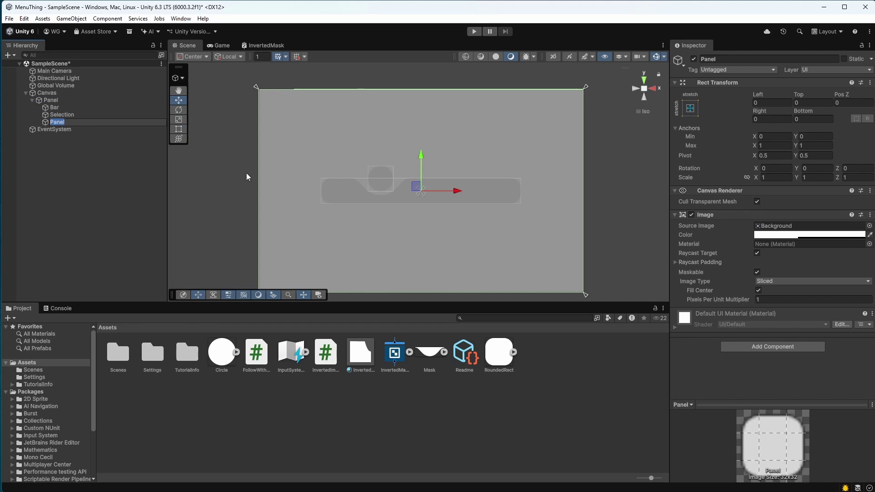
pyautogui.click(63, 101)
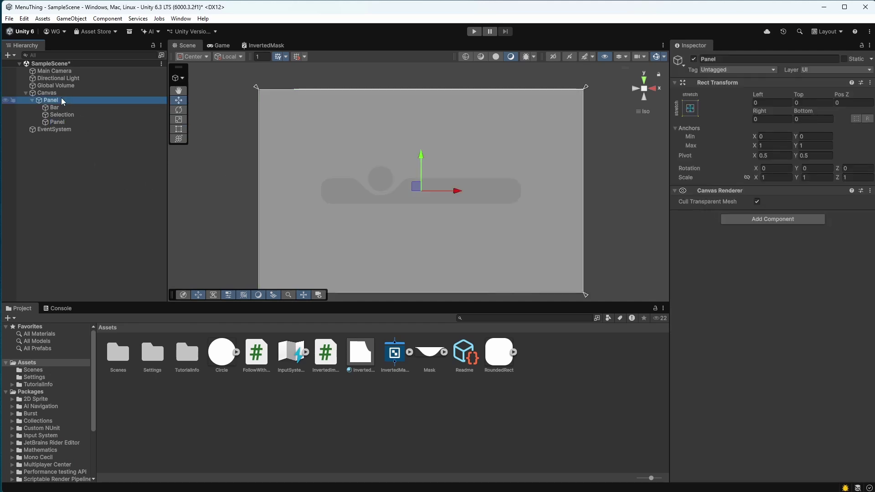
pyautogui.click(80, 123)
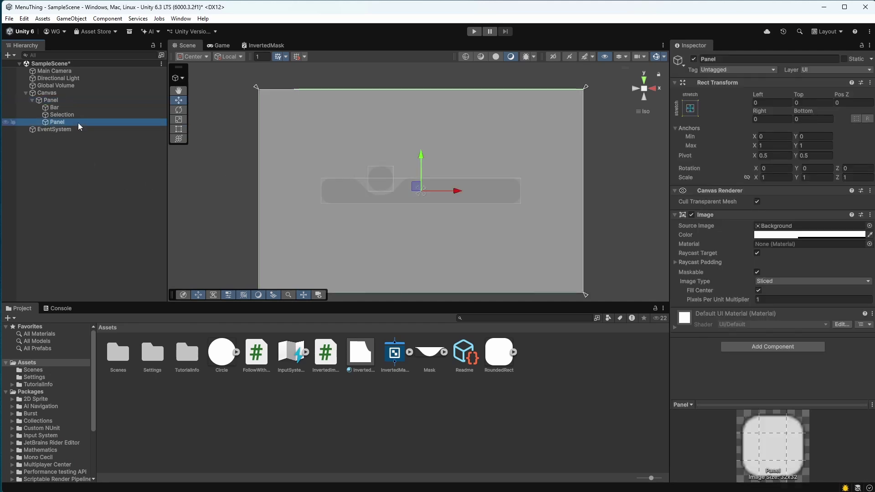
# Nest the new Panel and the Selection circle under Bar in the hierarchy.
pyautogui.moveTo(65, 116)
pyautogui.mouseDown()
pyautogui.moveTo(64, 106)
pyautogui.moveTo(61, 116)
pyautogui.mouseUp()
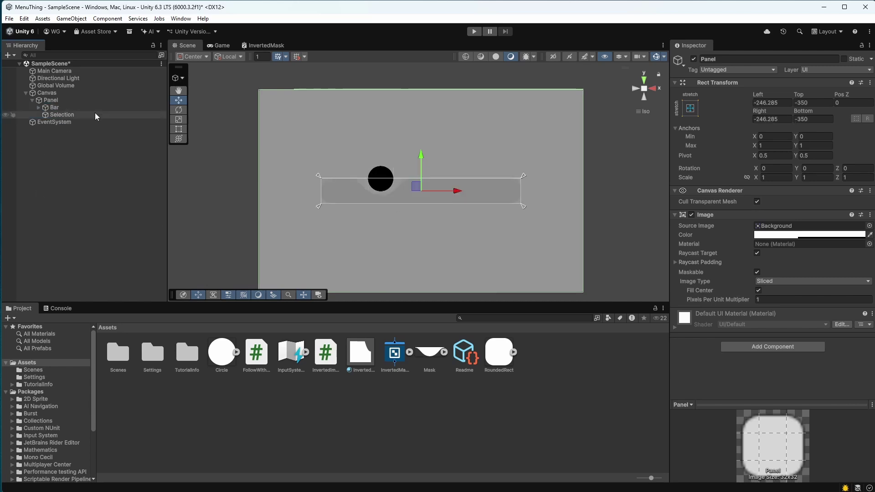
pyautogui.click(40, 110)
pyautogui.click(39, 109)
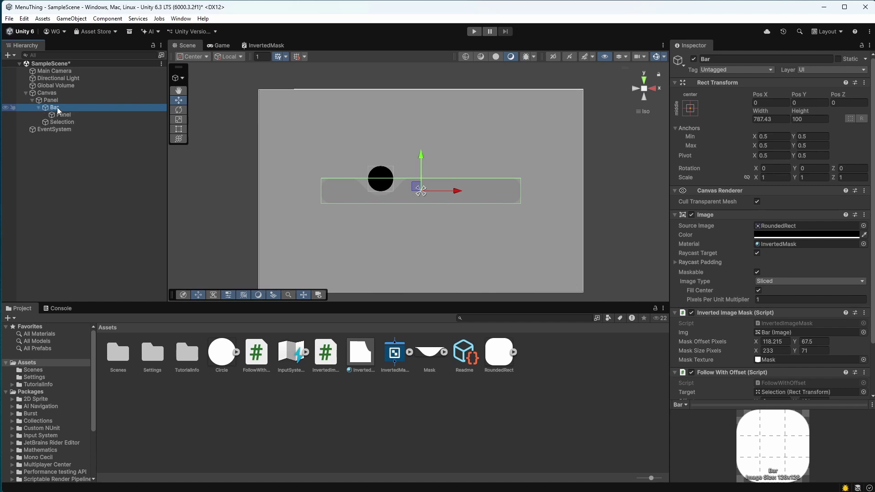
pyautogui.click(64, 114)
pyautogui.click(63, 122)
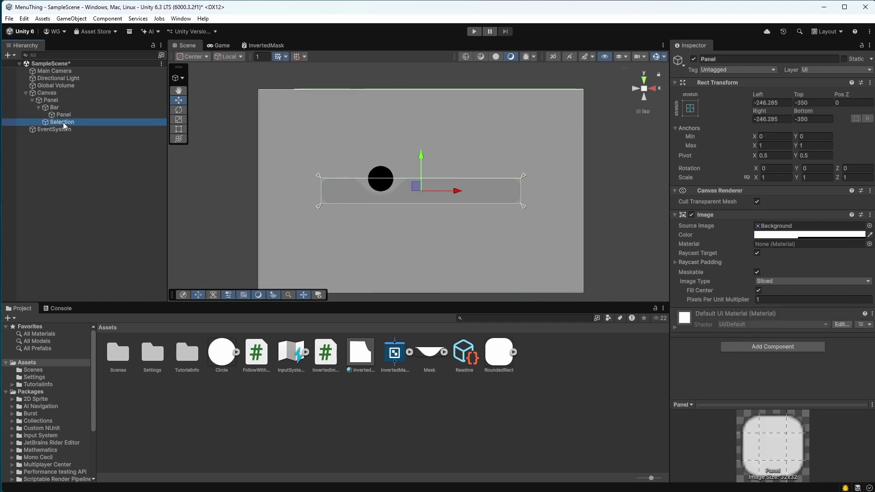
pyautogui.moveTo(63, 107); pyautogui.dragTo(63, 108)
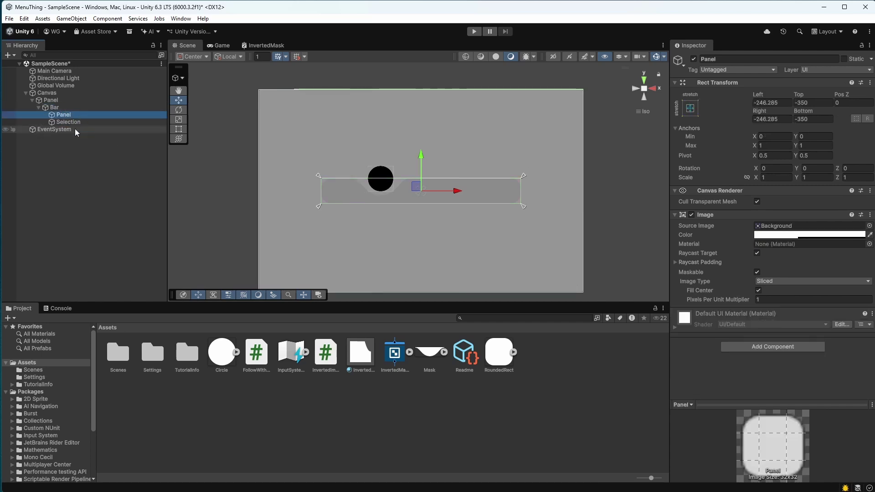
# Set the nested Panel's Left, Top, Right and Bottom offsets to 0 and remove its Image component.
pyautogui.click(77, 150)
pyautogui.click(75, 116)
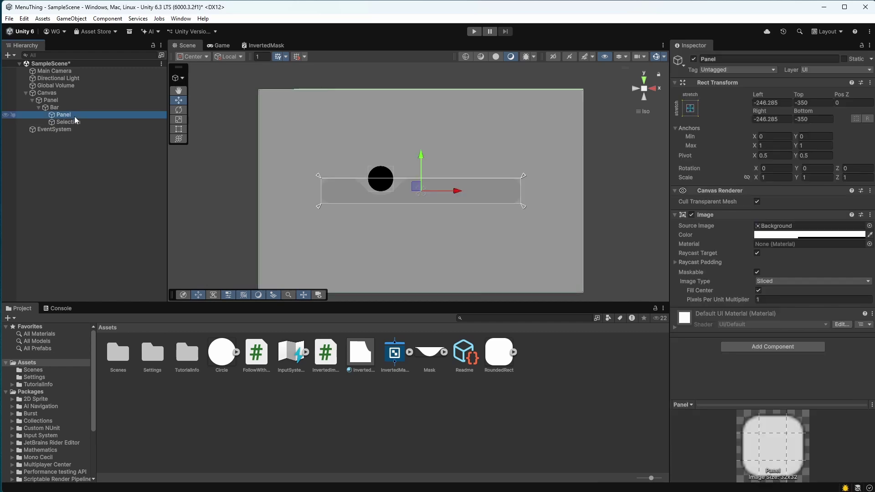
pyautogui.click(774, 103)
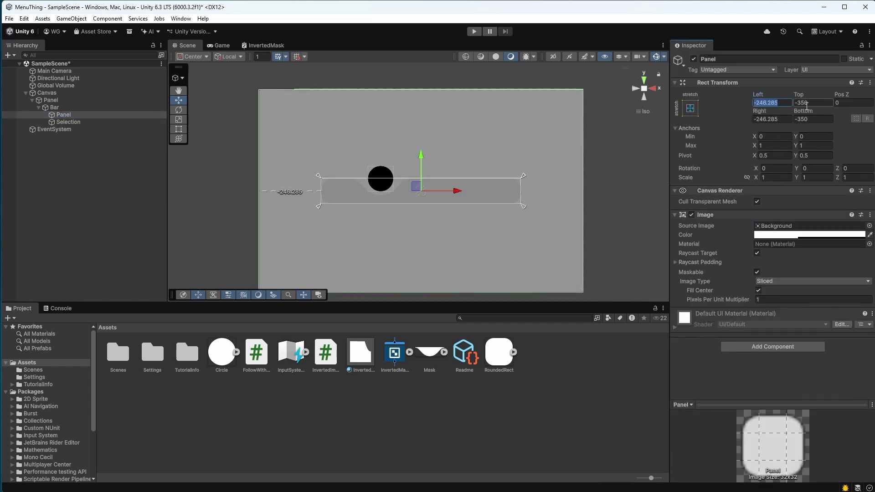
pyautogui.write('0')
pyautogui.press('Tab')
pyautogui.write('0')
pyautogui.press('Tab')
pyautogui.press('Tab')
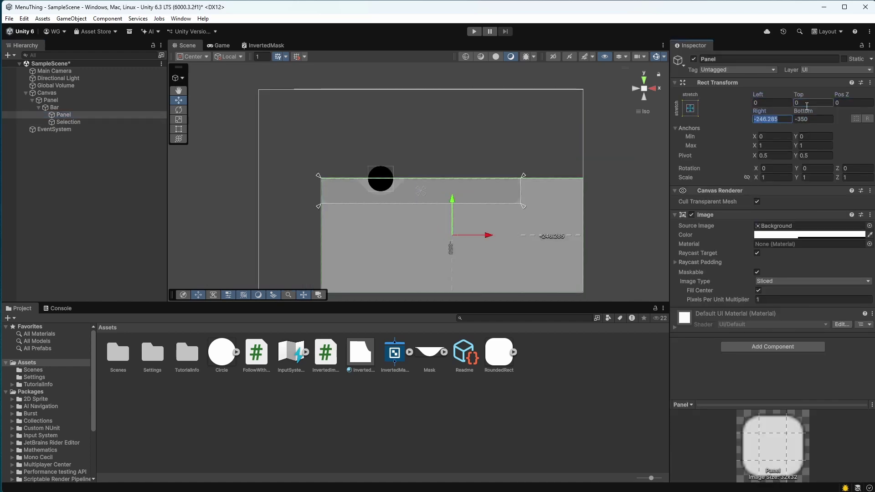
pyautogui.write('0')
pyautogui.press('Tab')
pyautogui.write('0')
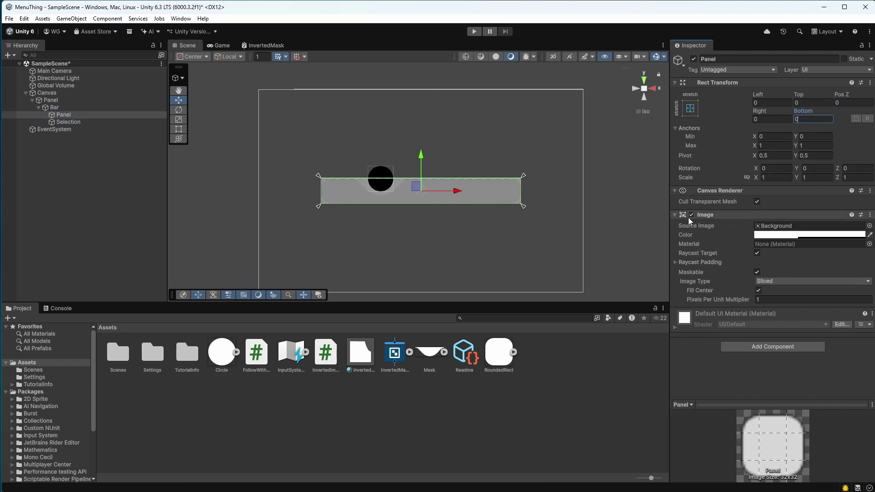
pyautogui.click(870, 214)
pyautogui.click(869, 238)
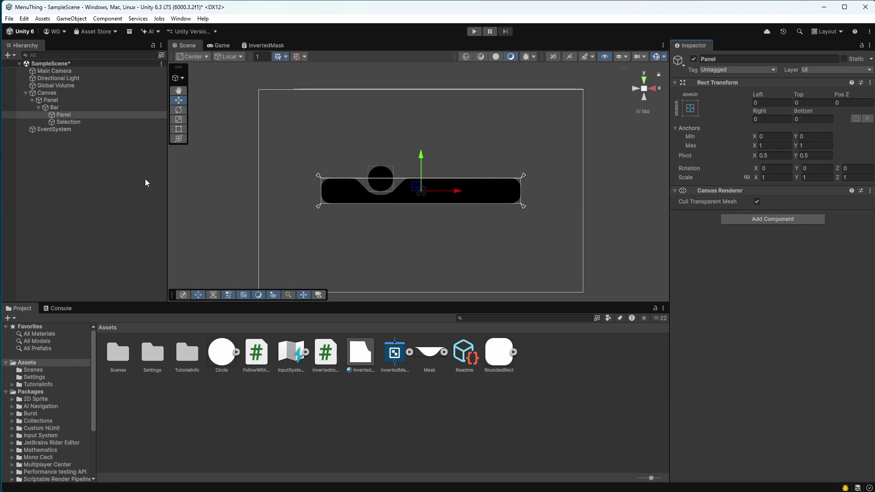
# Add a UI Button as a child of the Panel nested in Bar.
pyautogui.click(92, 168)
pyautogui.click(71, 114)
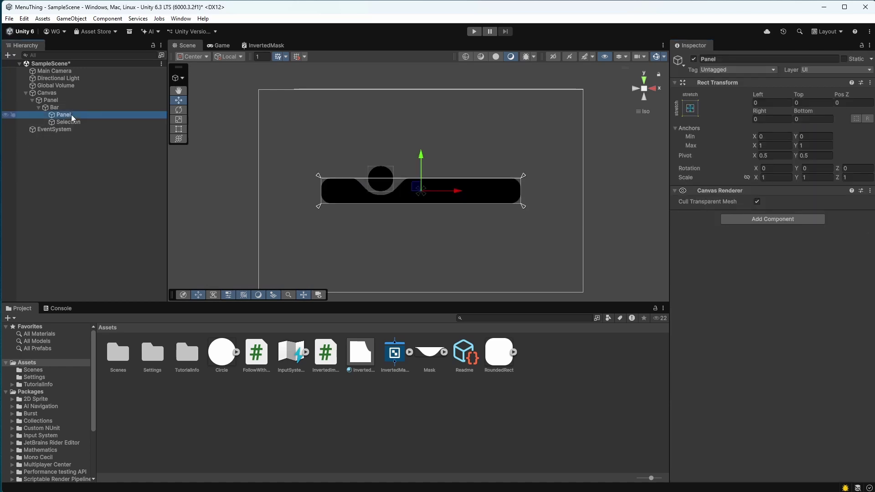
pyautogui.rightClick(75, 117)
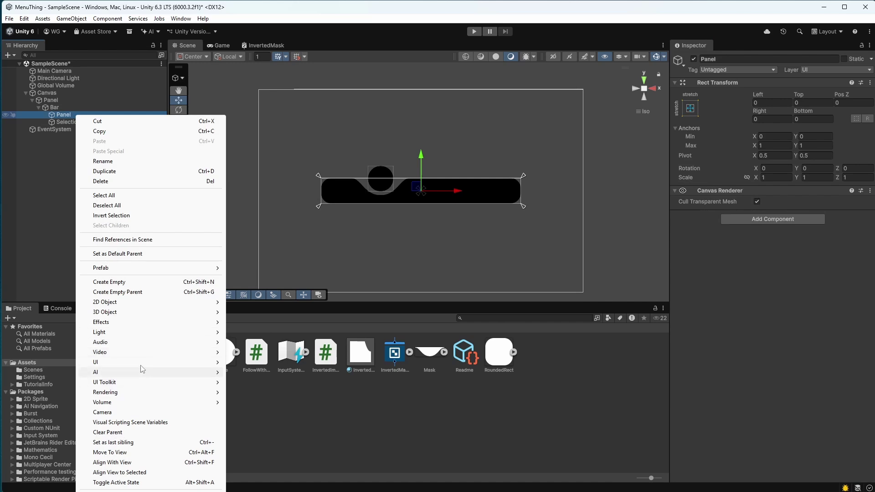
pyautogui.moveTo(139, 363)
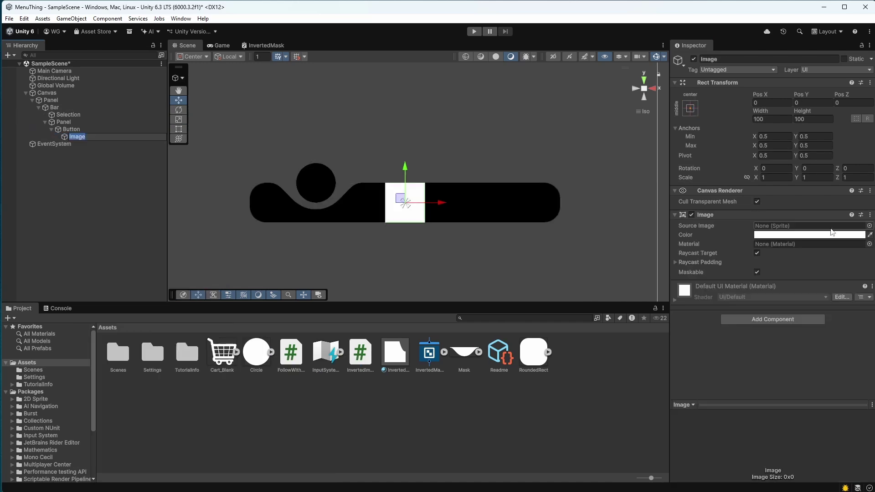
# Give the Image inside Button the Cart_Blank sprite and a 60 by 60 size, and select Button to edit its source image.
pyautogui.write('60')
pyautogui.press('Tab')
pyautogui.write('60')
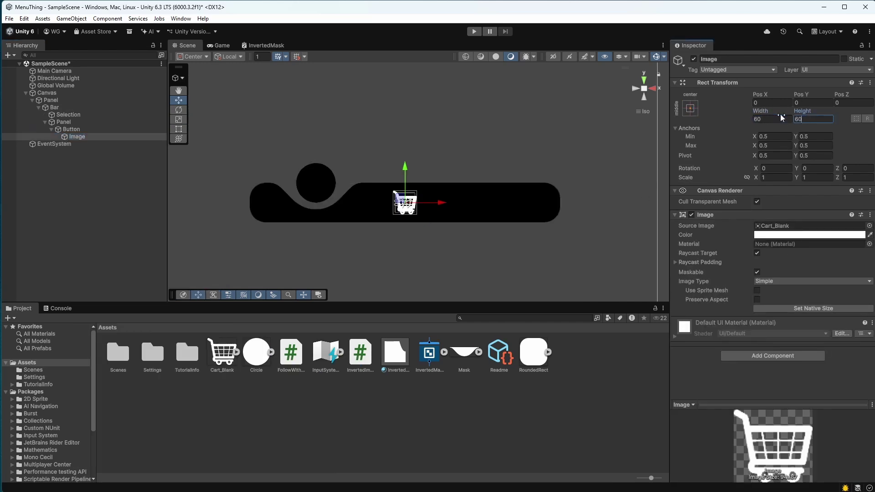
pyautogui.click(81, 130)
pyautogui.click(865, 224)
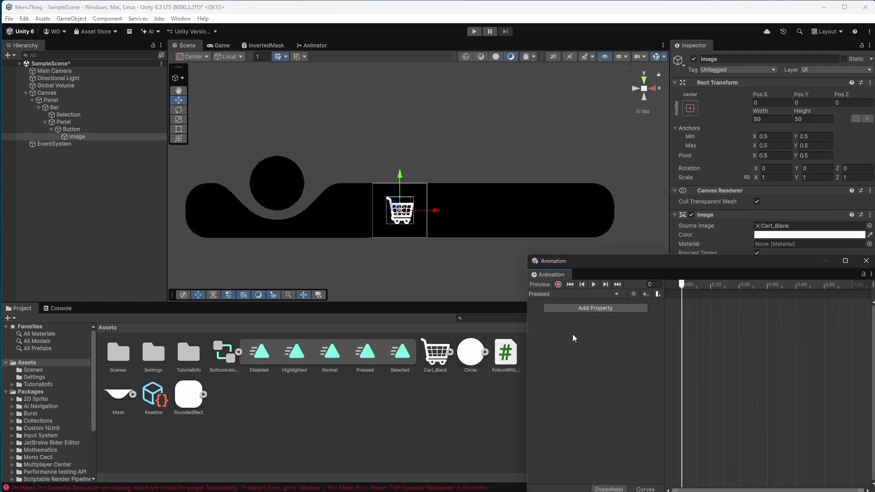
# Record starting keyframes at frame 0 of the Pressed clip, with the cart Image's Pos Y at 0 and its colour white.
pyautogui.click(559, 284)
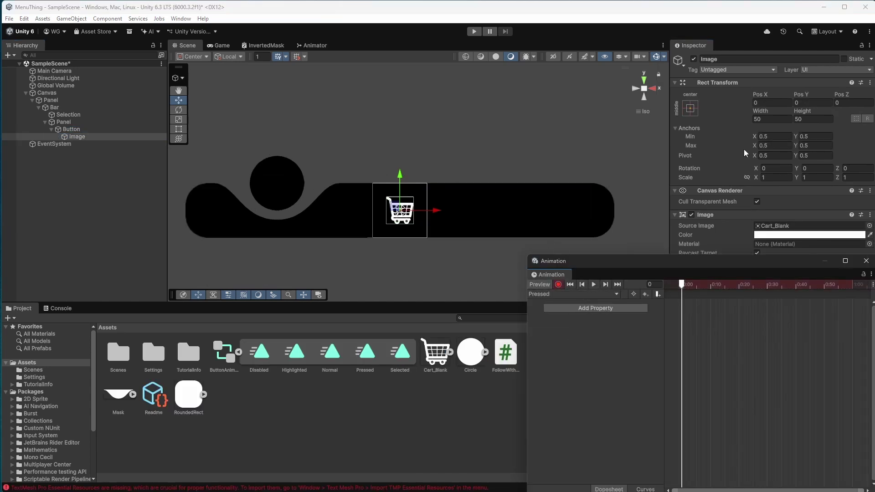
pyautogui.moveTo(796, 95); pyautogui.dragTo(794, 95)
pyautogui.click(812, 104)
pyautogui.write('0')
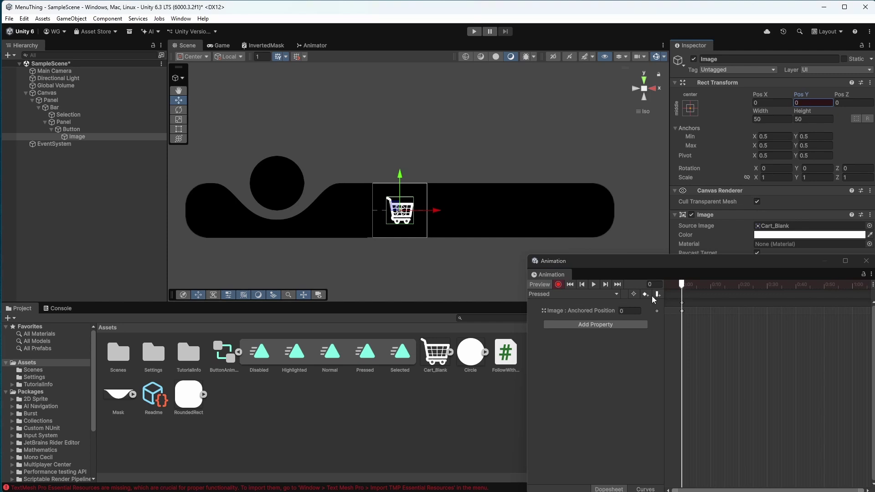
pyautogui.click(776, 235)
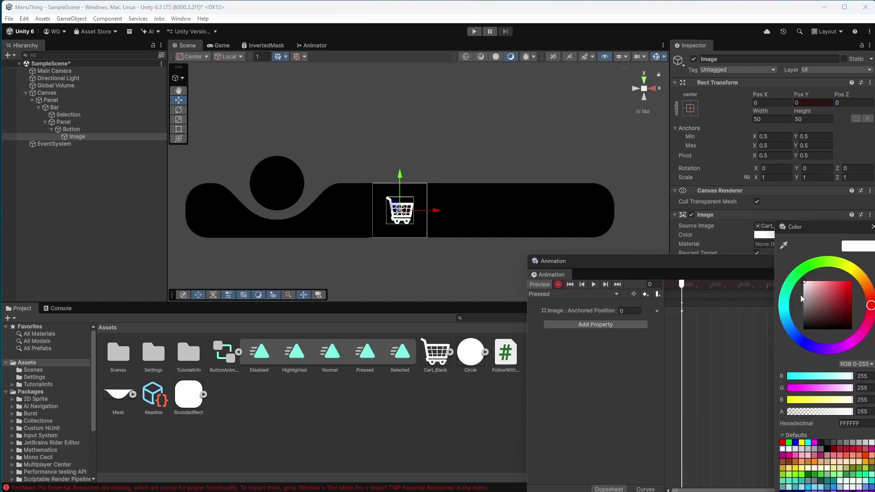
pyautogui.moveTo(803, 296); pyautogui.dragTo(799, 279)
pyautogui.click(871, 227)
# Record keyframes at frame 30 of the Pressed clip, with the cart Image raised to a Pos Y of about 51 and coloured blue.
pyautogui.moveTo(684, 286); pyautogui.dragTo(769, 282)
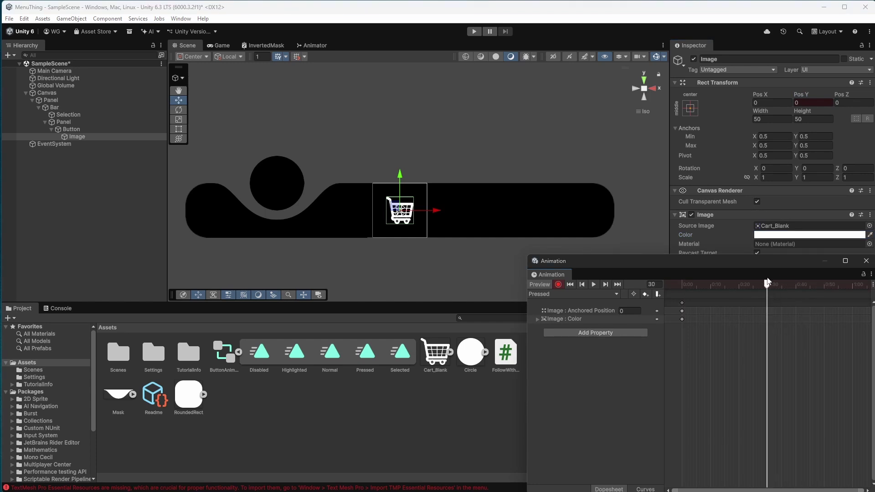
pyautogui.moveTo(401, 174); pyautogui.dragTo(403, 146)
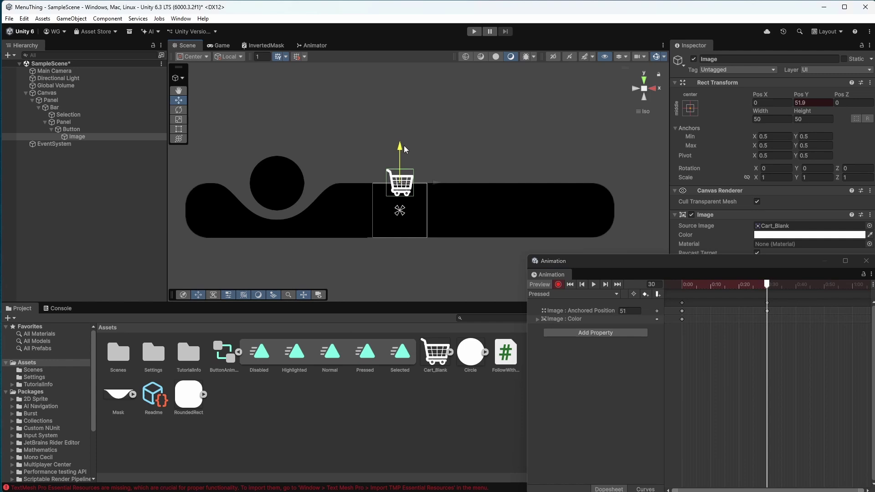
pyautogui.click(564, 319)
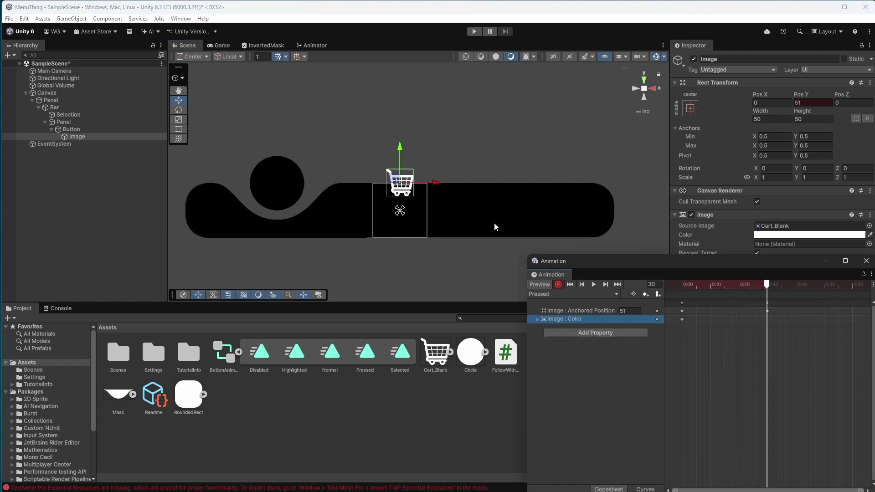
pyautogui.click(810, 235)
pyautogui.moveTo(873, 297); pyautogui.dragTo(874, 287)
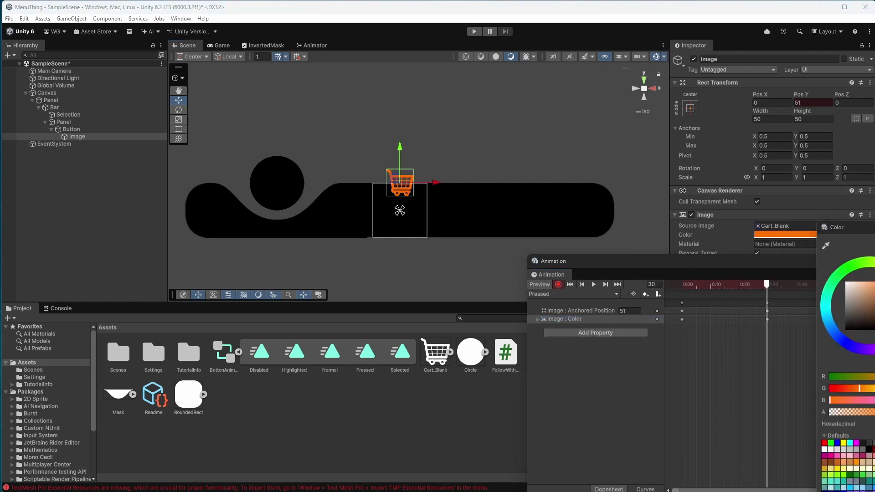
pyautogui.moveTo(836, 359); pyautogui.dragTo(827, 329)
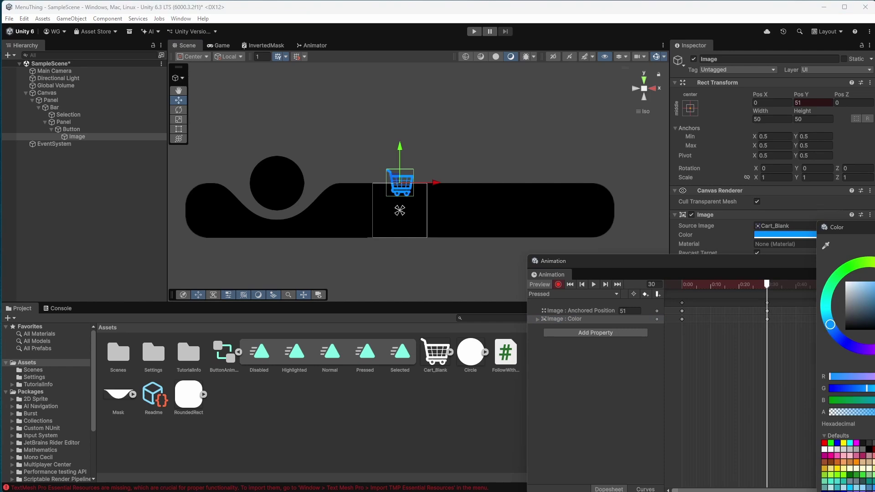
pyautogui.click(874, 227)
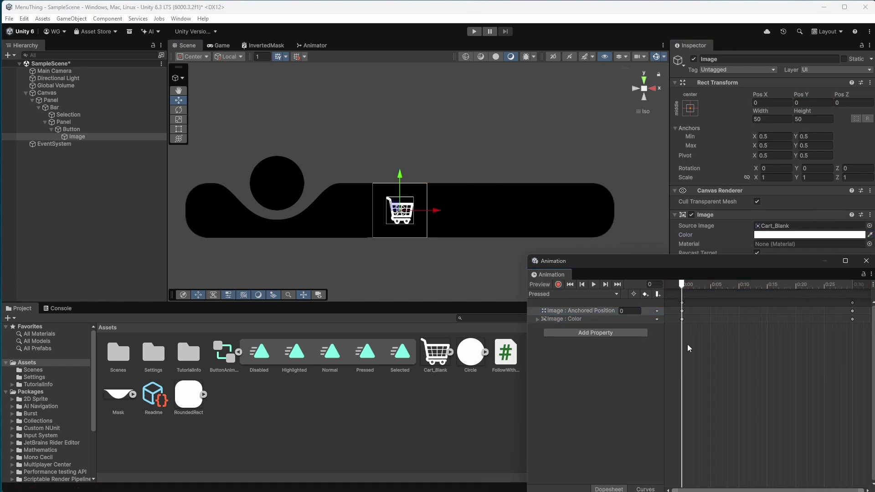
# Copy all keyframes from the Pressed clip into the Selected clip, save the scene, and run it in play mode.
pyautogui.hotkey('ctrl', 'a')
pyautogui.click(578, 295)
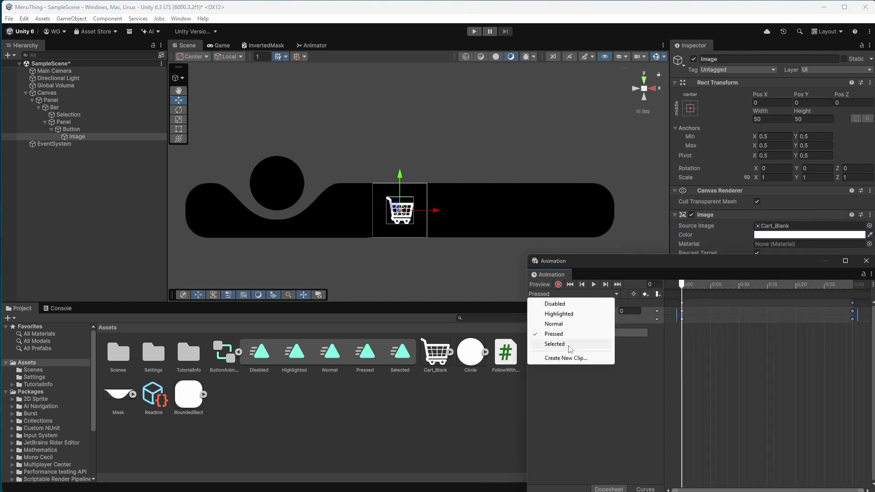
pyautogui.click(569, 349)
pyautogui.hotkey('ctrl', 's')
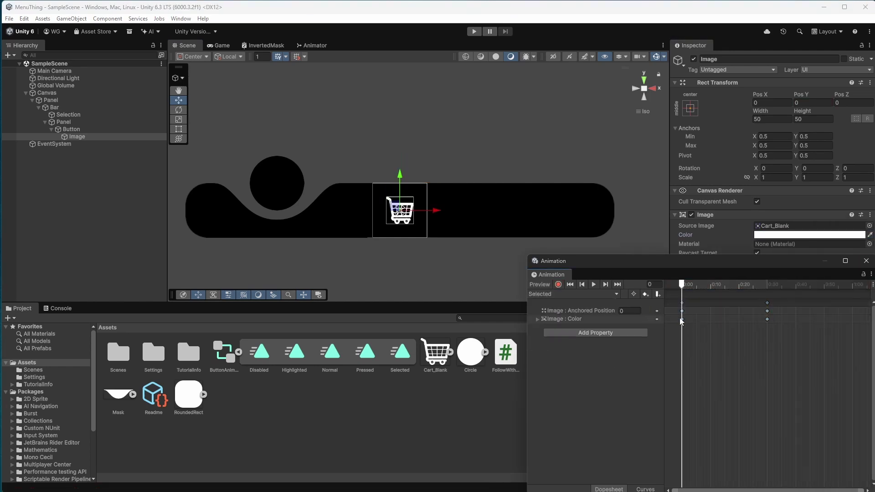
pyautogui.click(474, 32)
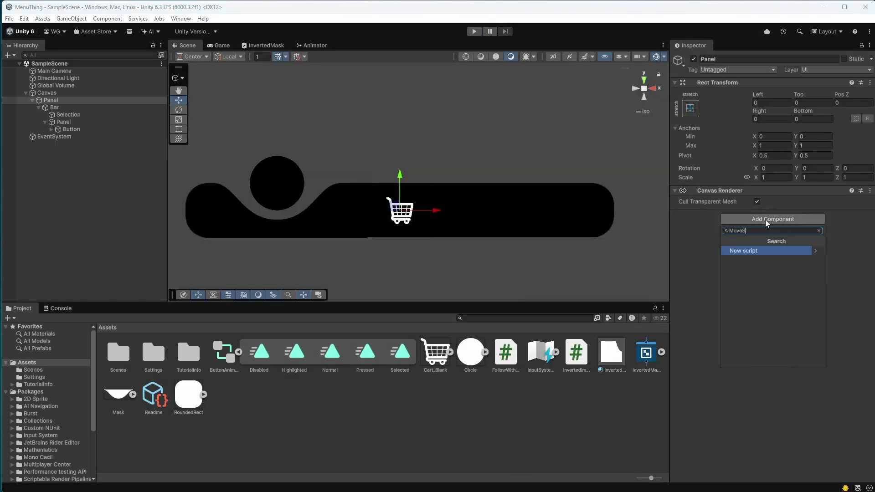
# Create a MoveSelector script on the outer Panel, save it in Assets, and open it in the code editor.
pyautogui.write('tor')
pyautogui.press('Return')
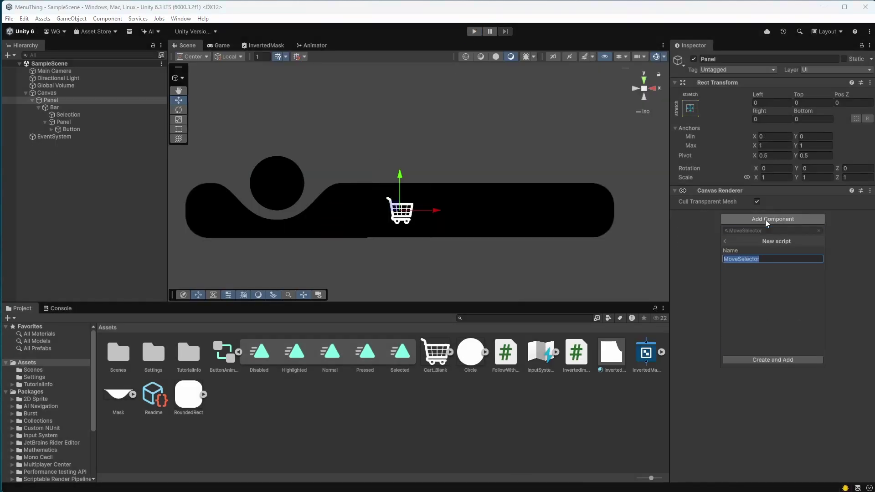
pyautogui.click(796, 359)
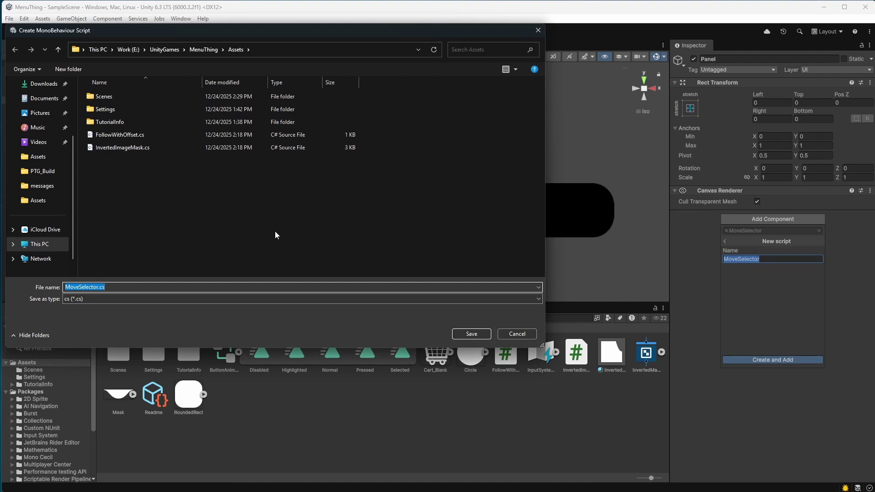
pyautogui.click(471, 333)
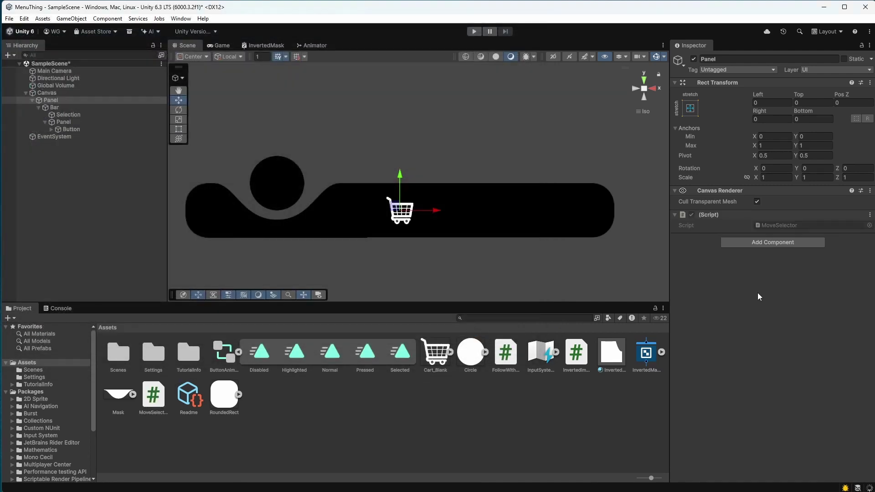
pyautogui.doubleClick(785, 226)
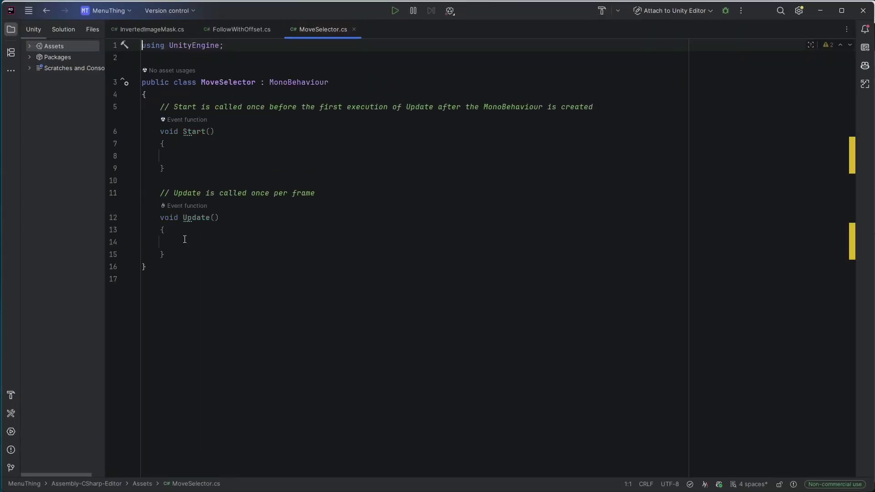
# Replace the template methods with serialized fields RectTransform selector and float moveSpeed = 12f, plus private float targetLocalX and bool hasTarget.
pyautogui.moveTo(166, 255); pyautogui.dragTo(117, 109)
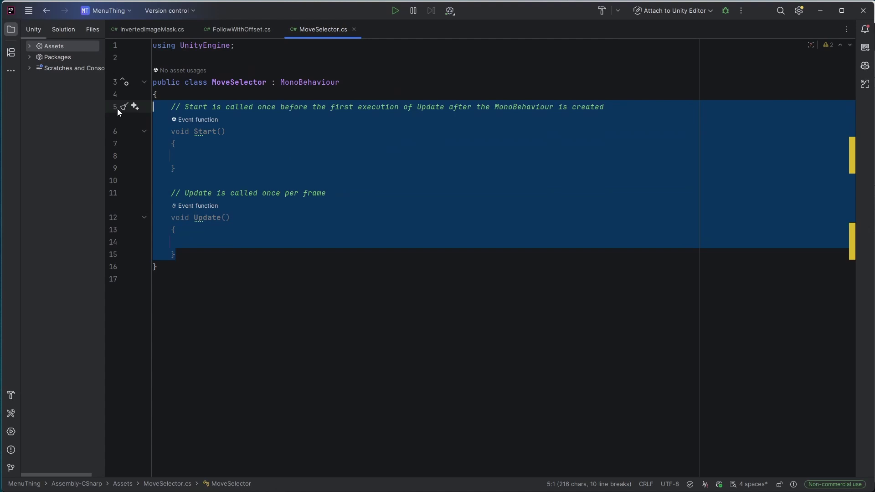
pyautogui.press('Delete')
pyautogui.write('[SerializeField] private RectTransform selector;')
pyautogui.press('Return')
pyautogui.write('[SerializeField] private float moveSpeed = 12f;')
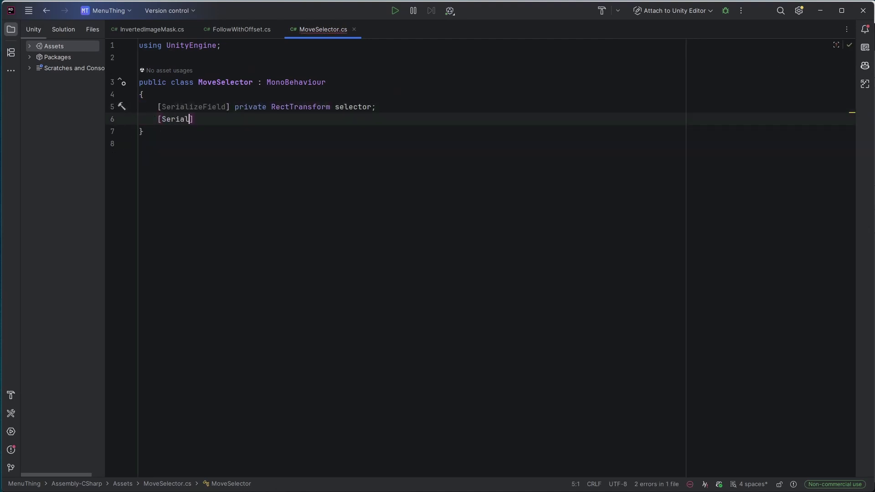
pyautogui.press('Return')
pyautogui.write('private float targetLocalX;     private bool hasTarget;')
pyautogui.press('Return')
pyautogui.press('Return')
# Write a public UpdatePosition(Transform target) method that returns when selector or target is null and stores selector.parent in selectorParent.
pyautogui.write('public void UpdatePosition(Transform target)')
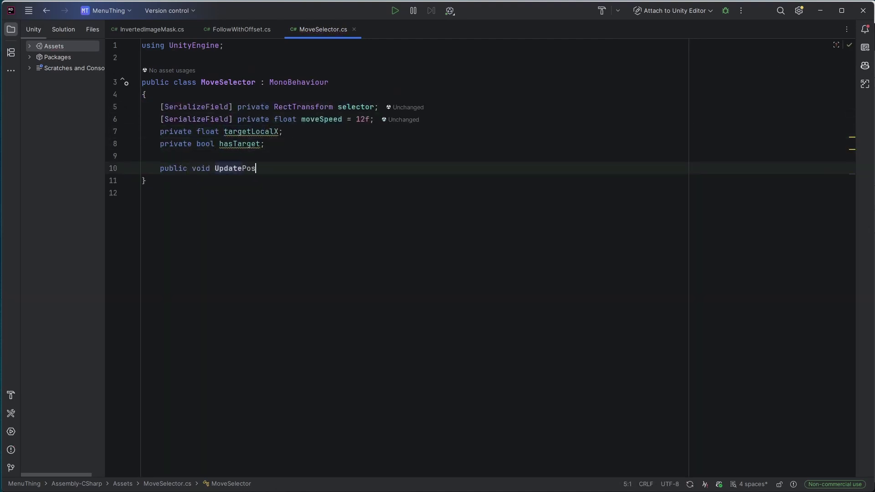
pyautogui.press('Return')
pyautogui.write('{')
pyautogui.press('Return')
pyautogui.write('if (selector == null || target == null)')
pyautogui.press('Return')
pyautogui.write('return;  var selectorParent = selector.parent;')
pyautogui.press('Return')
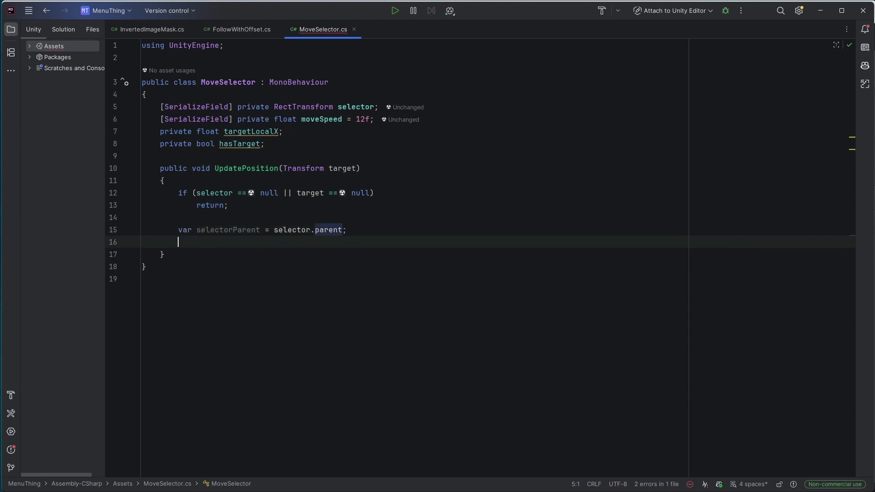
# In UpdatePosition, return when selectorParent is null, cast target to targetRect, and set worldCenter to its transformed rect center or target.position.
pyautogui.write('if (selectorParent == null)')
pyautogui.press('Return')
pyautogui.write('return;          var targetRect = target as RectTransform;')
pyautogui.press('Return')
pyautogui.write('Vector3 worldCenter = targetRect != null')
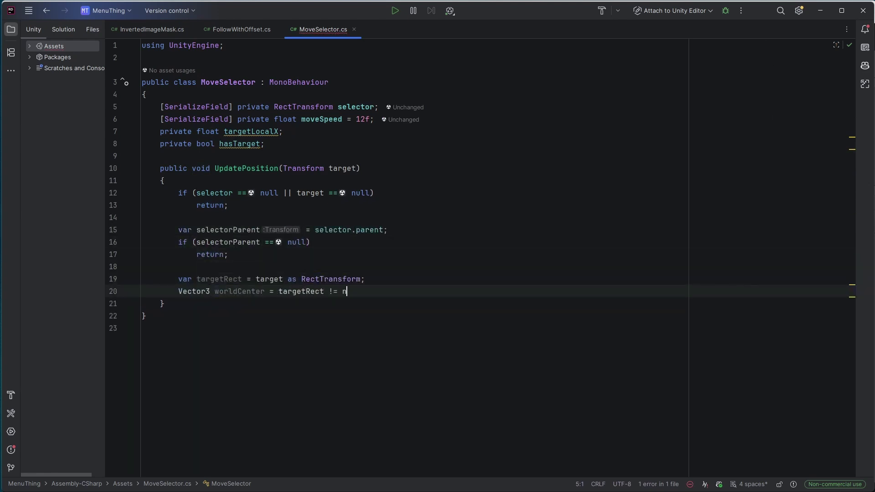
pyautogui.press('Return')
pyautogui.write('? targetRect.TransformPoint(targetRect.rect.center)')
pyautogui.press('Return')
pyautogui.write(': target.position;')
pyautogui.press('Return')
pyautogui.press('Return')
# Convert worldCenter to localCenter with selectorParent.InverseTransformPoint, store localCenter.x in targetLocalX, and set hasTarget to true.
pyautogui.write('Vector3 localCenter = selectorParent.InverseTransformPoint(worldCenter);')
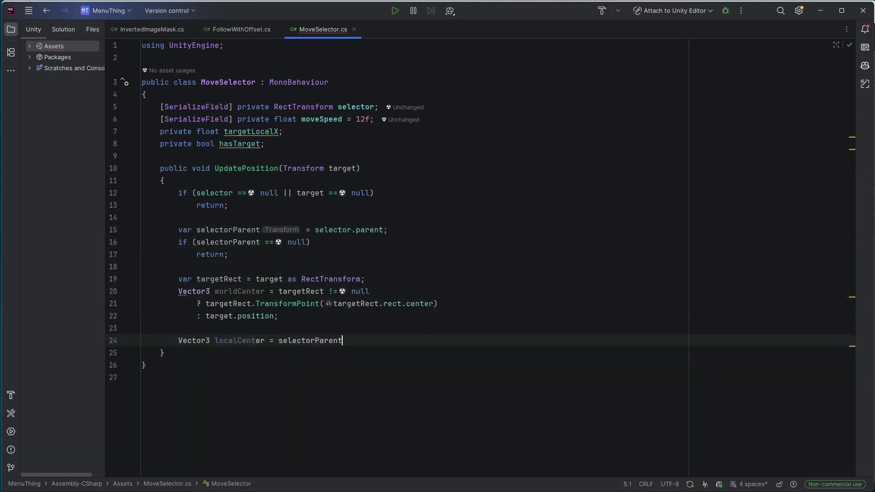
pyautogui.press('Return')
pyautogui.write('targetLocalX = localCenter.x;')
pyautogui.press('Return')
pyautogui.write('hasTarget = true;')
pyautogui.press('Down')
pyautogui.press('End')
pyautogui.press('Return')
pyautogui.press('Return')
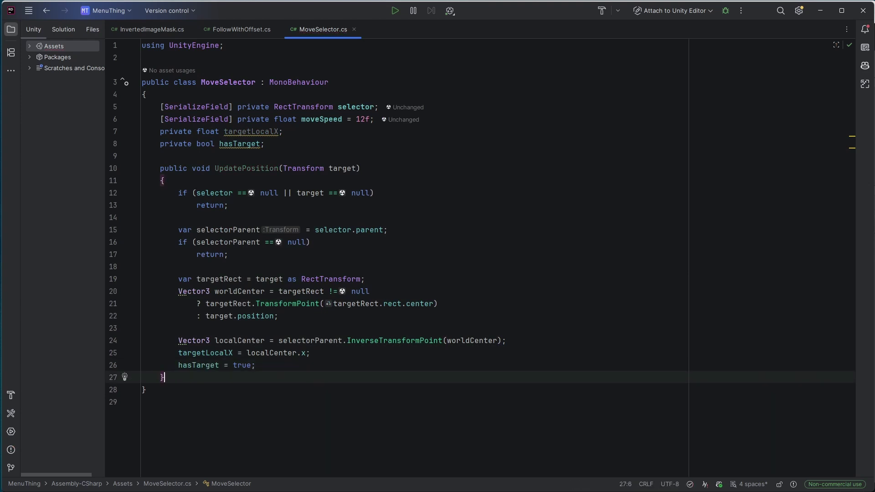
# Add a public Update() method that returns when selector is null or hasTarget is false.
pyautogui.write('public void Update()     {         if (selector == null || !h')
pyautogui.write('asTarget)')
pyautogui.press('Return')
pyautogui.write('return;')
pyautogui.press('Return')
pyautogui.press('Return')
# In Update, Lerp the selector's localPosition x toward targetLocalX using moveSpeed * Time.deltaTime and assign the position back.
pyautogui.write('var pos = selector.localPosition;')
pyautogui.press('Return')
pyautogui.write('pos')
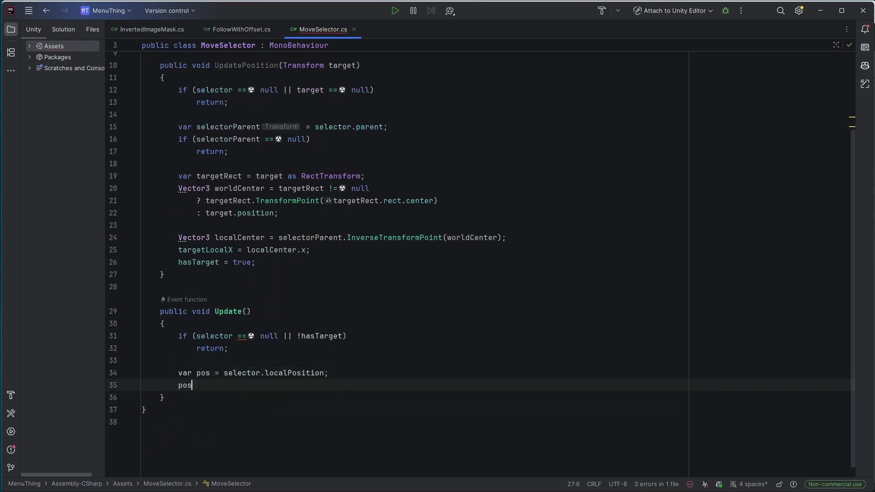
pyautogui.write('.x = Mathf.Lerp(pos.x, targetLocalX, moveSpeed * Time.deltaTime);')
pyautogui.press('Return')
pyautogui.write('selector.localPosition = pos;')
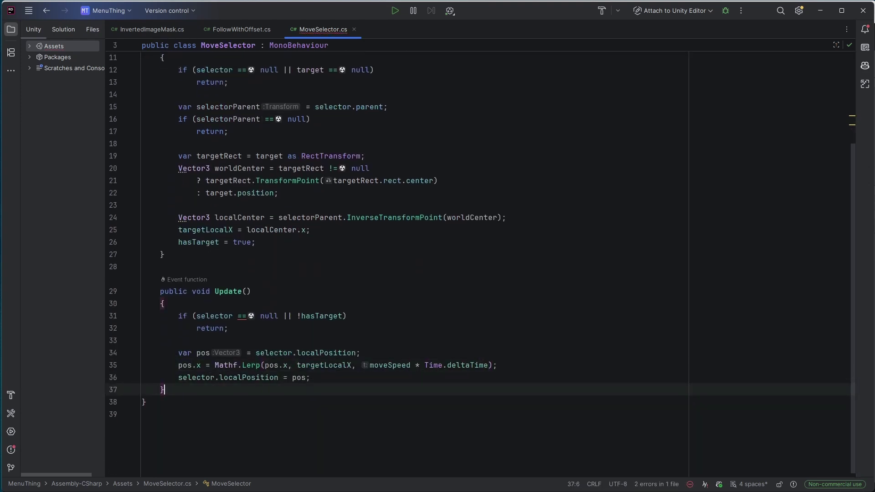
pyautogui.press('Down')
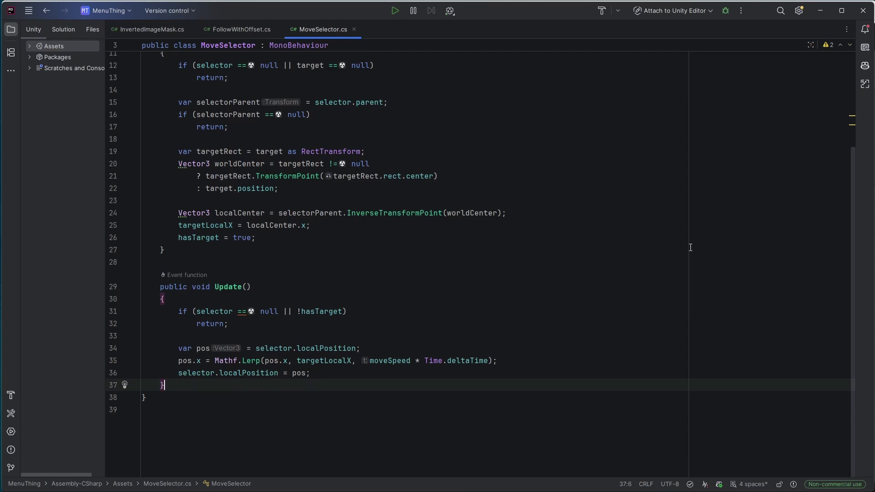
# Switch to Unity and assign the Selection object to the Selector field of the outer Panel's Move Selector script.
pyautogui.hotkey('alt', 'Tab')
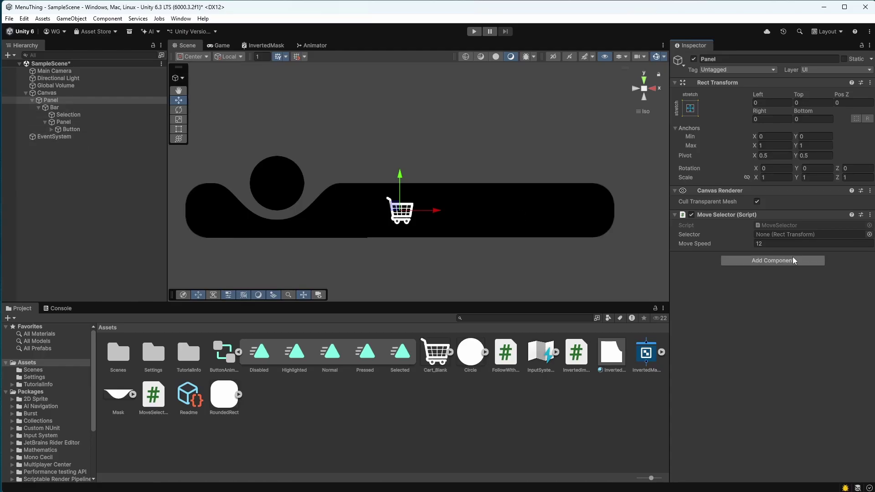
pyautogui.moveTo(70, 115); pyautogui.dragTo(790, 235)
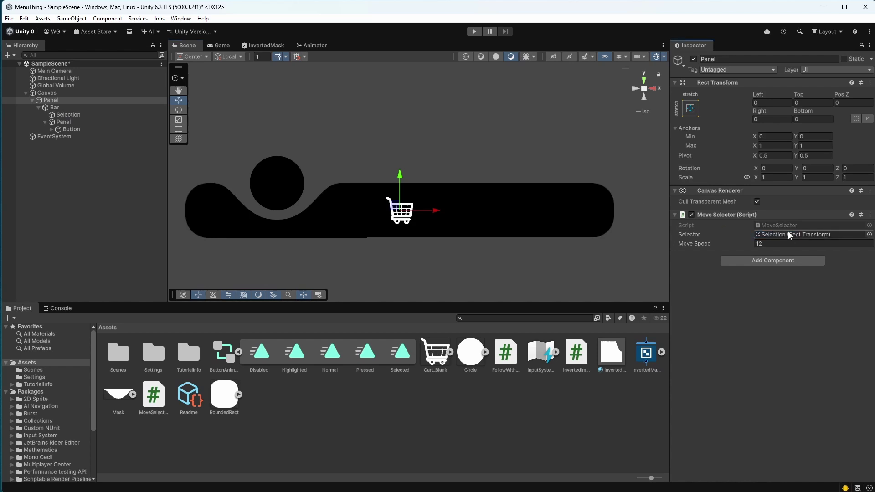
# Give the Button an On Click event that calls MoveSelector.UpdatePosition on the outer Panel with the Button itself as target.
pyautogui.click(81, 130)
pyautogui.scroll(-3, 744, 312)
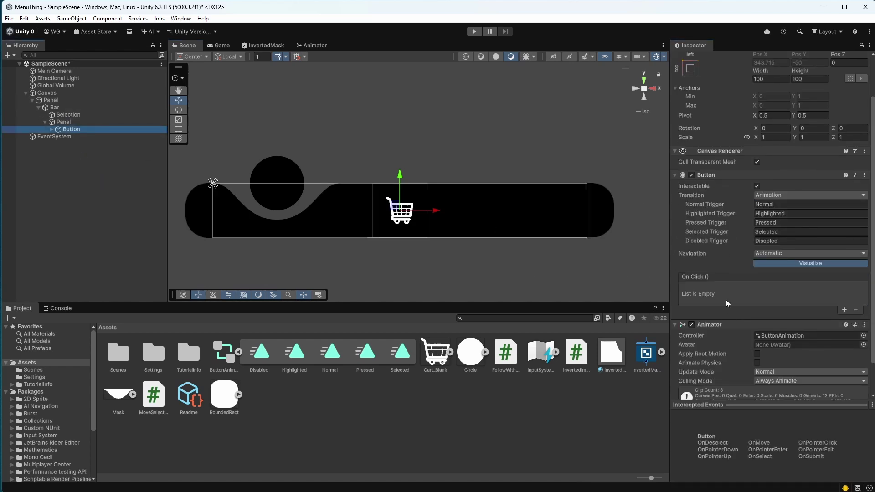
pyautogui.click(845, 310)
pyautogui.moveTo(63, 103); pyautogui.dragTo(710, 298)
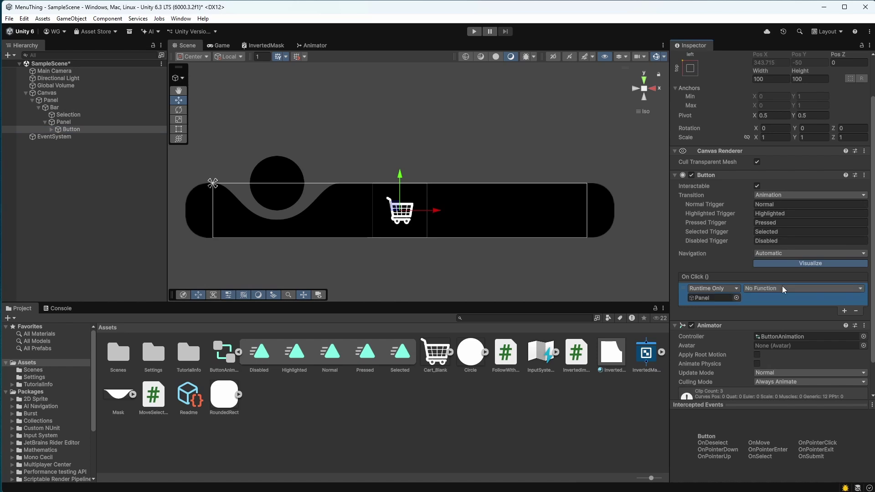
pyautogui.click(781, 288)
pyautogui.moveTo(798, 345)
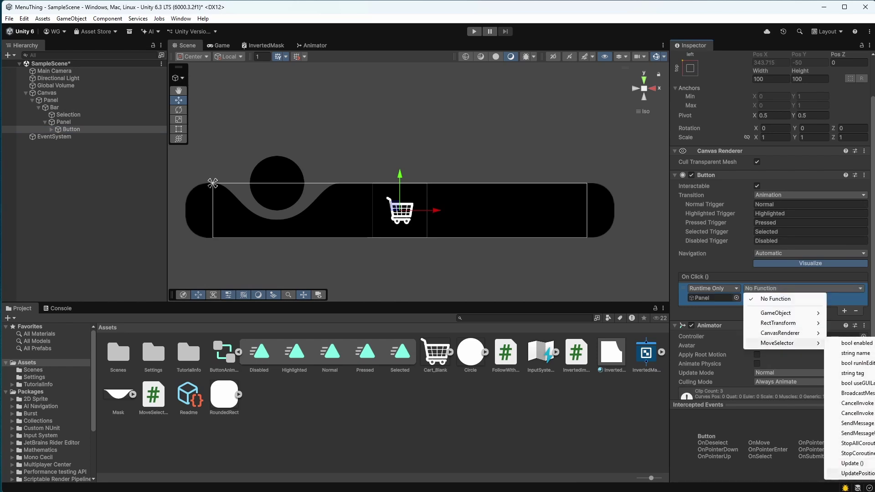
pyautogui.click(855, 474)
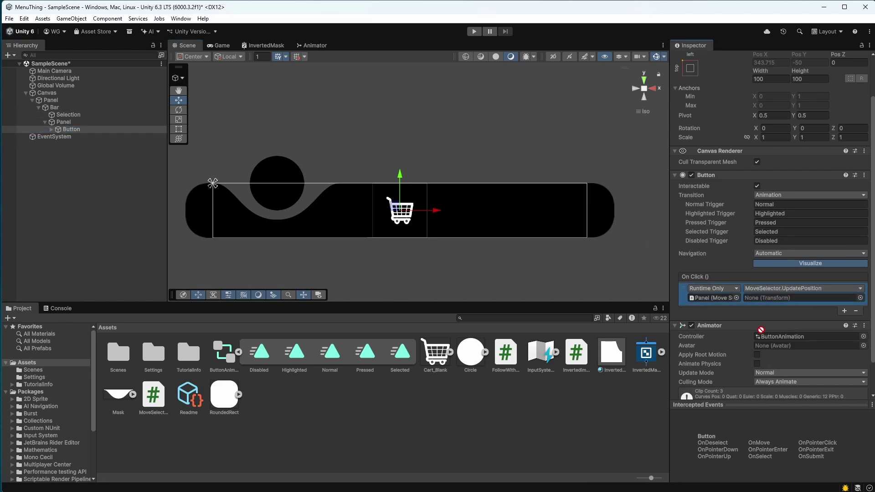
pyautogui.moveTo(761, 330); pyautogui.dragTo(803, 299)
# Run the scene in play mode, test the cart button's selector movement, and exit play mode.
pyautogui.click(474, 32)
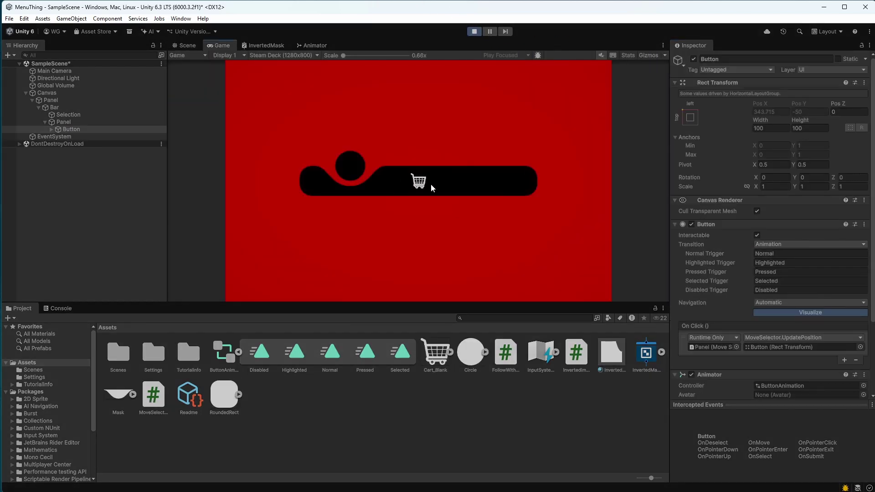
pyautogui.click(431, 185)
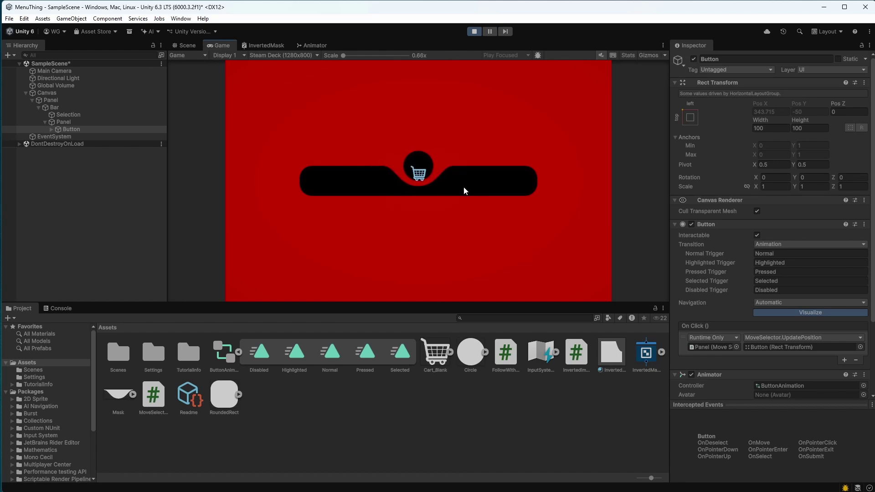
pyautogui.click(476, 30)
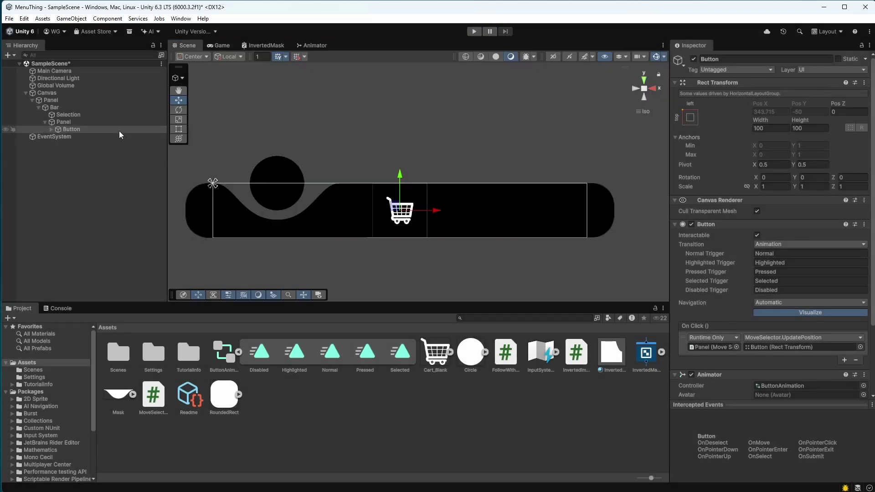
# Duplicate the Button three times inside the inner Panel.
pyautogui.click(80, 130)
pyautogui.hotkey('ctrl', 'd')
pyautogui.hotkey('ctrl', 'd')
pyautogui.hotkey('ctrl', 'd')
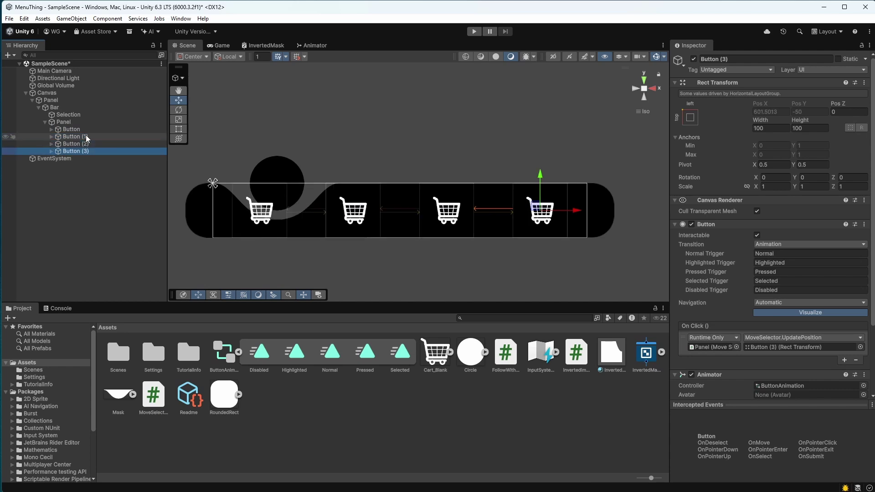
# Run play mode and switch between all four cart buttons to check how the selection follows, then exit.
pyautogui.click(474, 31)
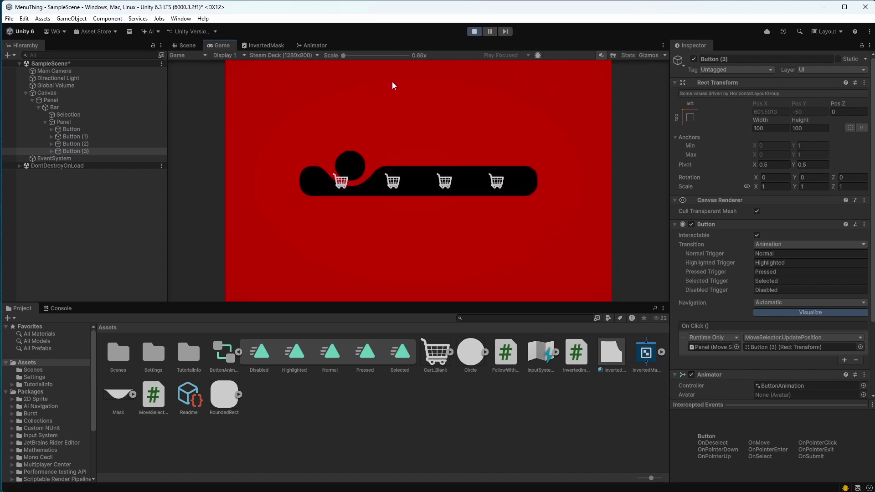
pyautogui.click(385, 183)
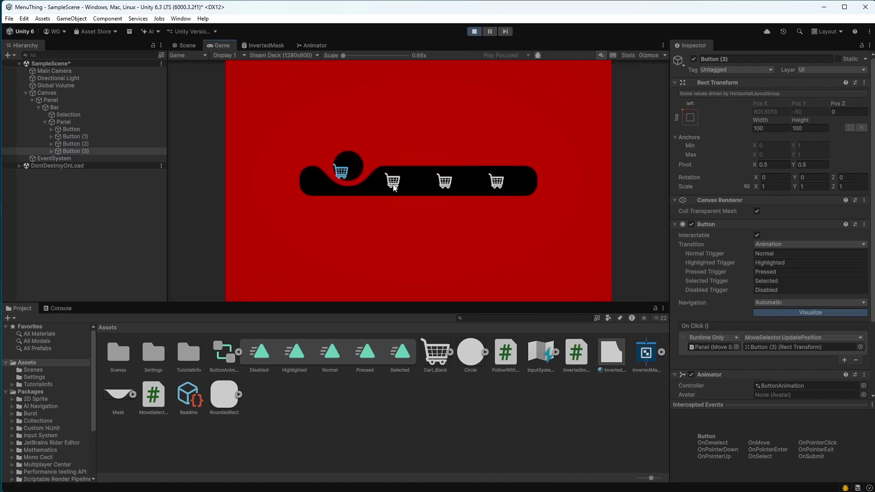
pyautogui.click(445, 185)
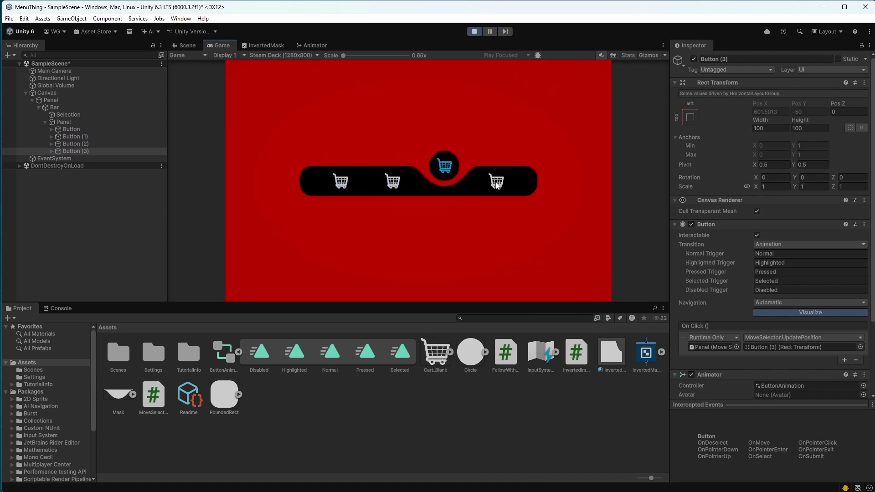
pyautogui.click(497, 182)
pyautogui.click(395, 187)
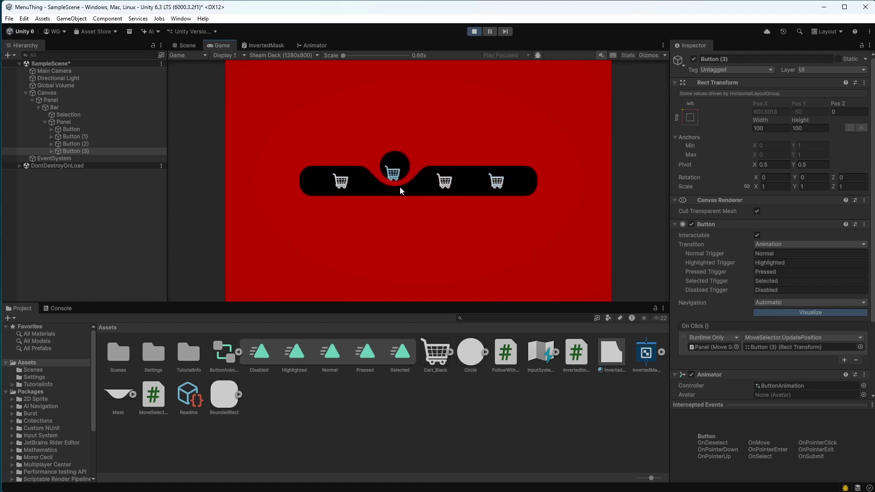
pyautogui.click(447, 187)
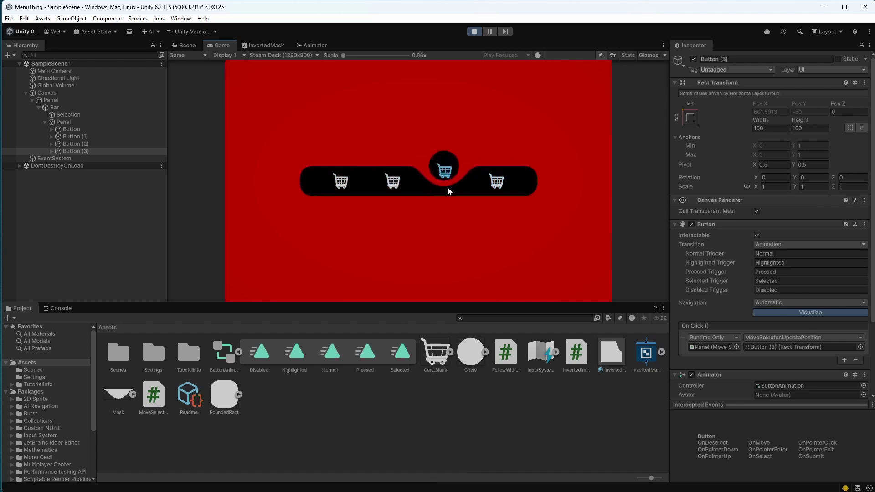
pyautogui.click(340, 183)
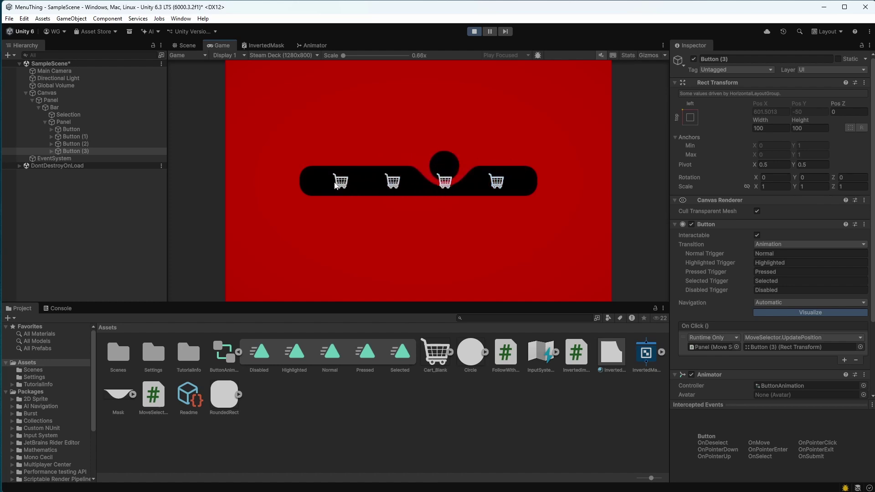
pyautogui.click(490, 181)
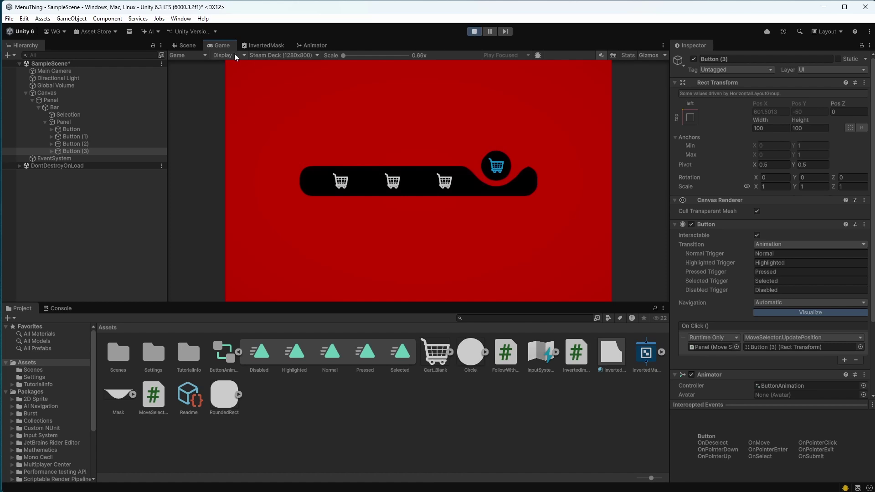
pyautogui.click(474, 32)
# Select the Selection object and test the second and fourth menu buttons in the Game view's play mode.
pyautogui.click(286, 172)
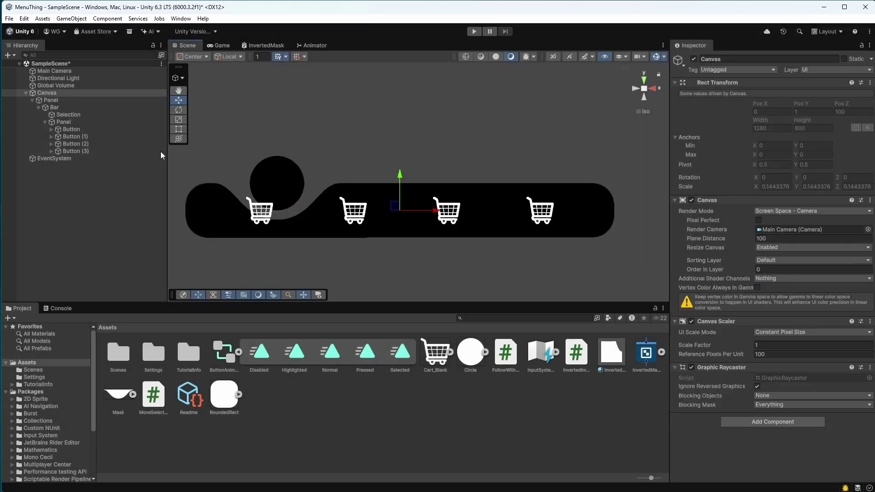
pyautogui.click(68, 115)
pyautogui.click(219, 45)
pyautogui.click(474, 31)
pyautogui.click(392, 181)
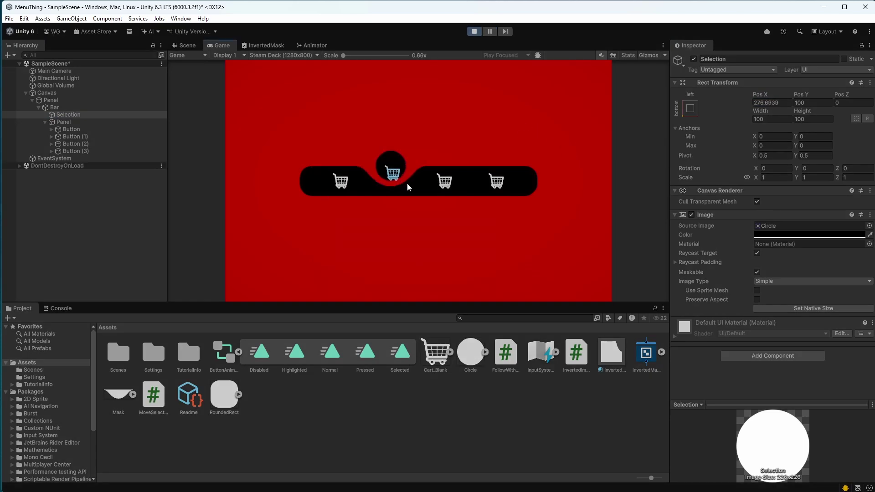
pyautogui.click(496, 181)
pyautogui.click(474, 31)
# Widen the Bar to 869.69 and test its first button in play mode.
pyautogui.click(55, 108)
pyautogui.moveTo(760, 112); pyautogui.dragTo(804, 111)
pyautogui.click(474, 32)
pyautogui.click(331, 181)
pyautogui.click(474, 32)
# Set the Main Camera's background color to purple.
pyautogui.click(54, 71)
pyautogui.click(797, 394)
pyautogui.moveTo(864, 368); pyautogui.dragTo(843, 353)
pyautogui.click(803, 400)
pyautogui.click(870, 355)
pyautogui.click(868, 411)
# Anchor the Bar to the bottom center and set its Pos Y to 121.38.
pyautogui.click(55, 108)
pyautogui.click(51, 100)
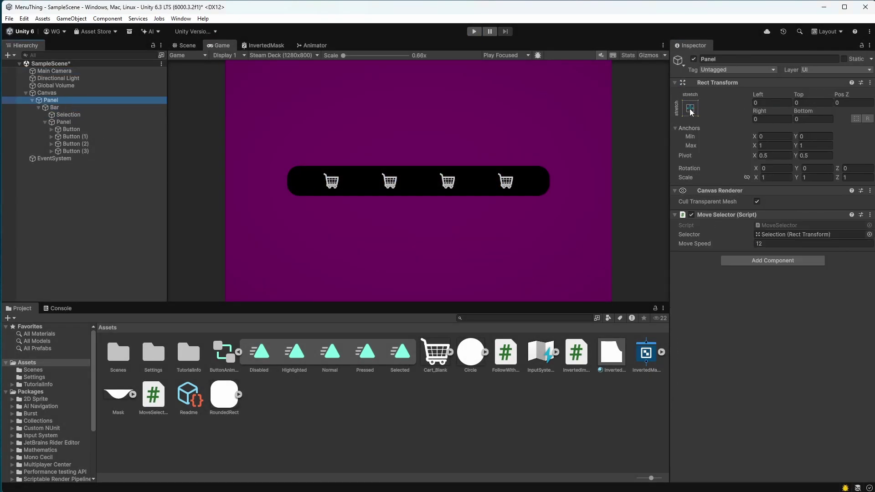
pyautogui.click(54, 108)
pyautogui.click(690, 109)
pyautogui.click(740, 219)
pyautogui.moveTo(799, 94); pyautogui.dragTo(587, 95)
# Test the repositioned bar's second and fourth buttons in play mode.
pyautogui.click(474, 32)
pyautogui.click(390, 265)
pyautogui.click(506, 265)
pyautogui.click(474, 31)
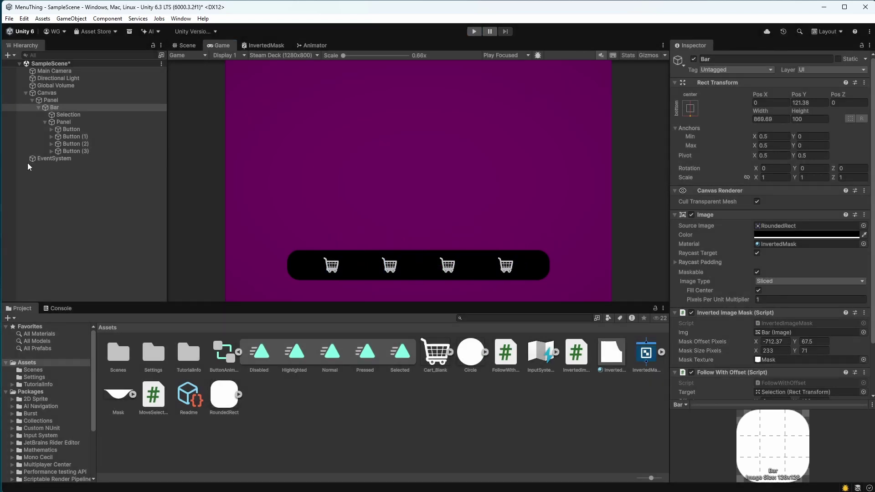
# Change the Main Camera's background color to teal.
pyautogui.click(54, 71)
pyautogui.click(805, 318)
pyautogui.moveTo(821, 371); pyautogui.dragTo(810, 396)
# Run play mode against the teal background and switch through the second, third and fourth buttons, then exit.
pyautogui.click(474, 31)
pyautogui.click(390, 265)
pyautogui.click(448, 266)
pyautogui.click(506, 265)
pyautogui.click(474, 31)
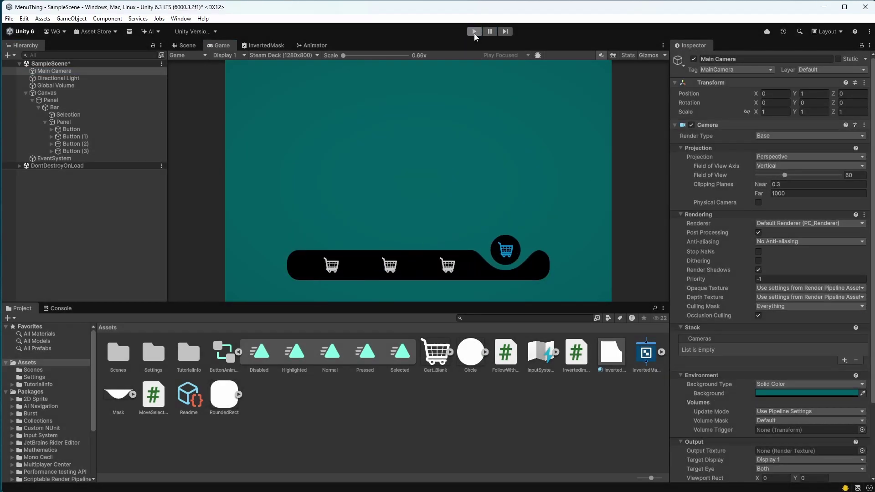
# Set the Main Camera's background color to orange-brown, run play mode, and choose the fourth menu button.
pyautogui.click(77, 72)
pyautogui.click(808, 393)
pyautogui.moveTo(873, 369); pyautogui.dragTo(874, 336)
pyautogui.click(474, 31)
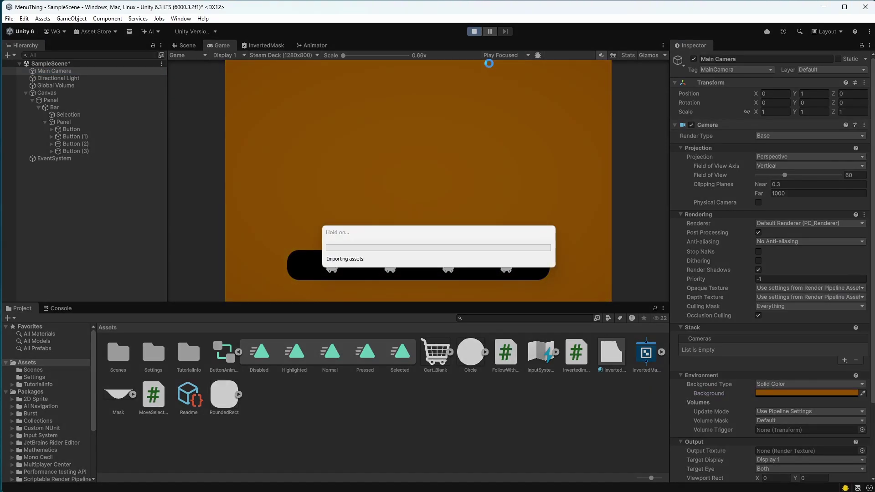
pyautogui.click(507, 268)
# While in play mode, try olive and lime green camera backgrounds, switch between menu buttons to check the cutout, and exit play mode.
pyautogui.click(803, 393)
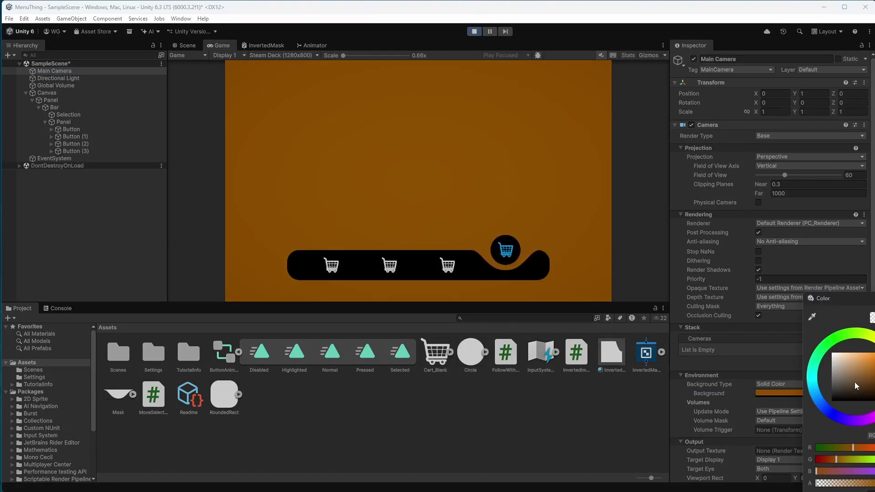
pyautogui.moveTo(855, 386); pyautogui.dragTo(874, 353)
pyautogui.moveTo(874, 342); pyautogui.dragTo(845, 334)
pyautogui.moveTo(837, 368); pyautogui.dragTo(871, 336)
pyautogui.click(394, 267)
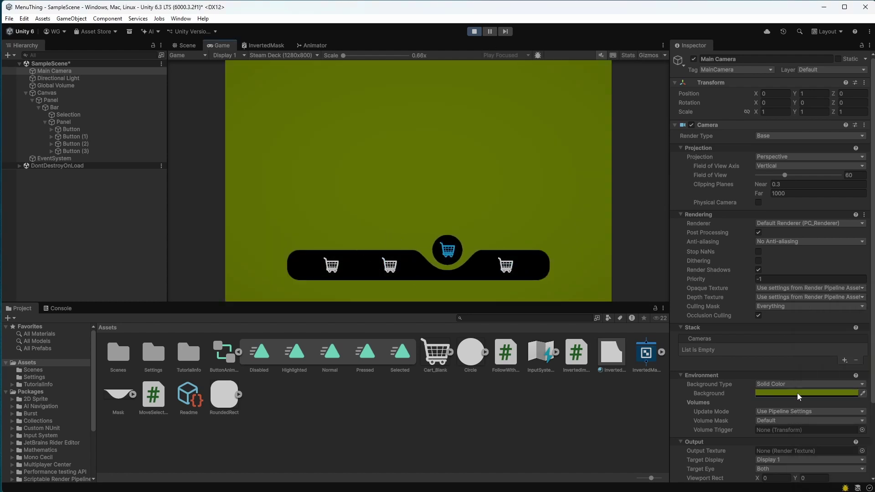
pyautogui.click(799, 396)
pyautogui.click(391, 268)
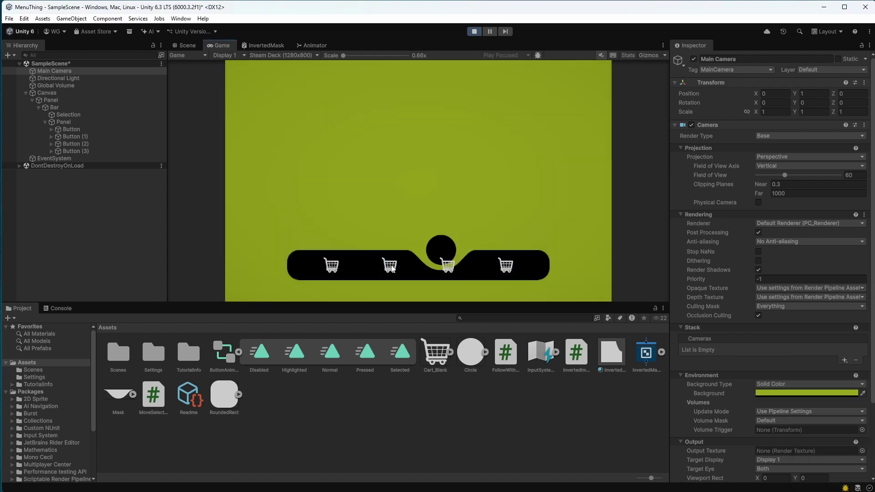
pyautogui.click(474, 33)
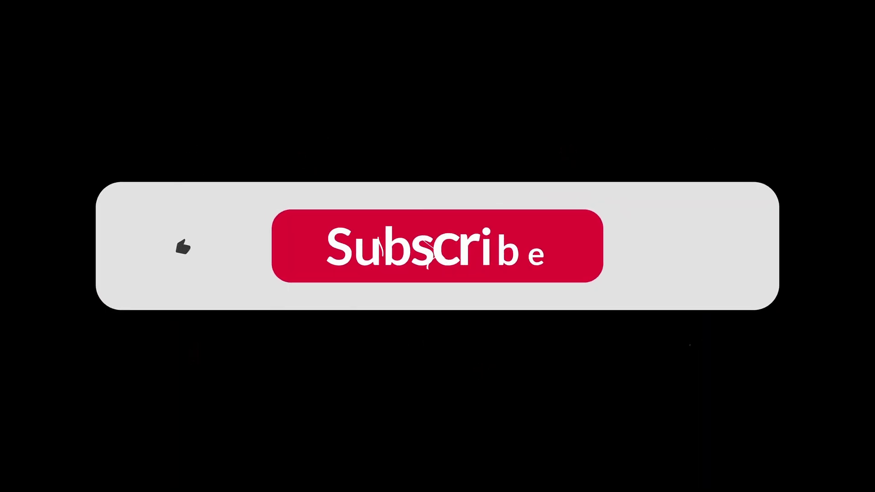